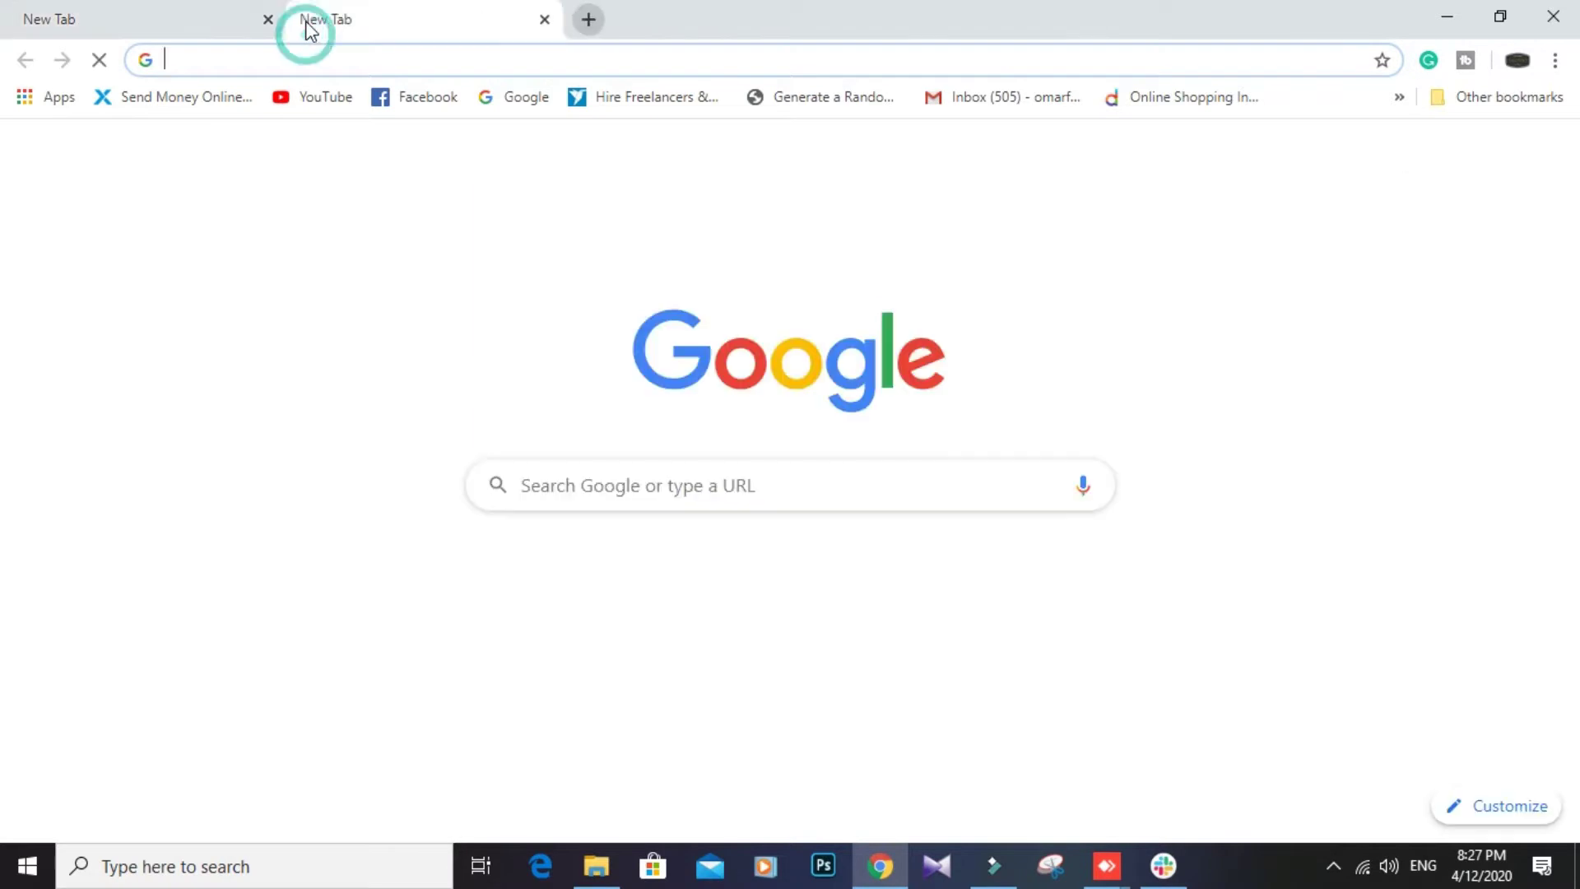
- Search Google for sky news
{"action": "left_click", "coordinate": [948, 494]}
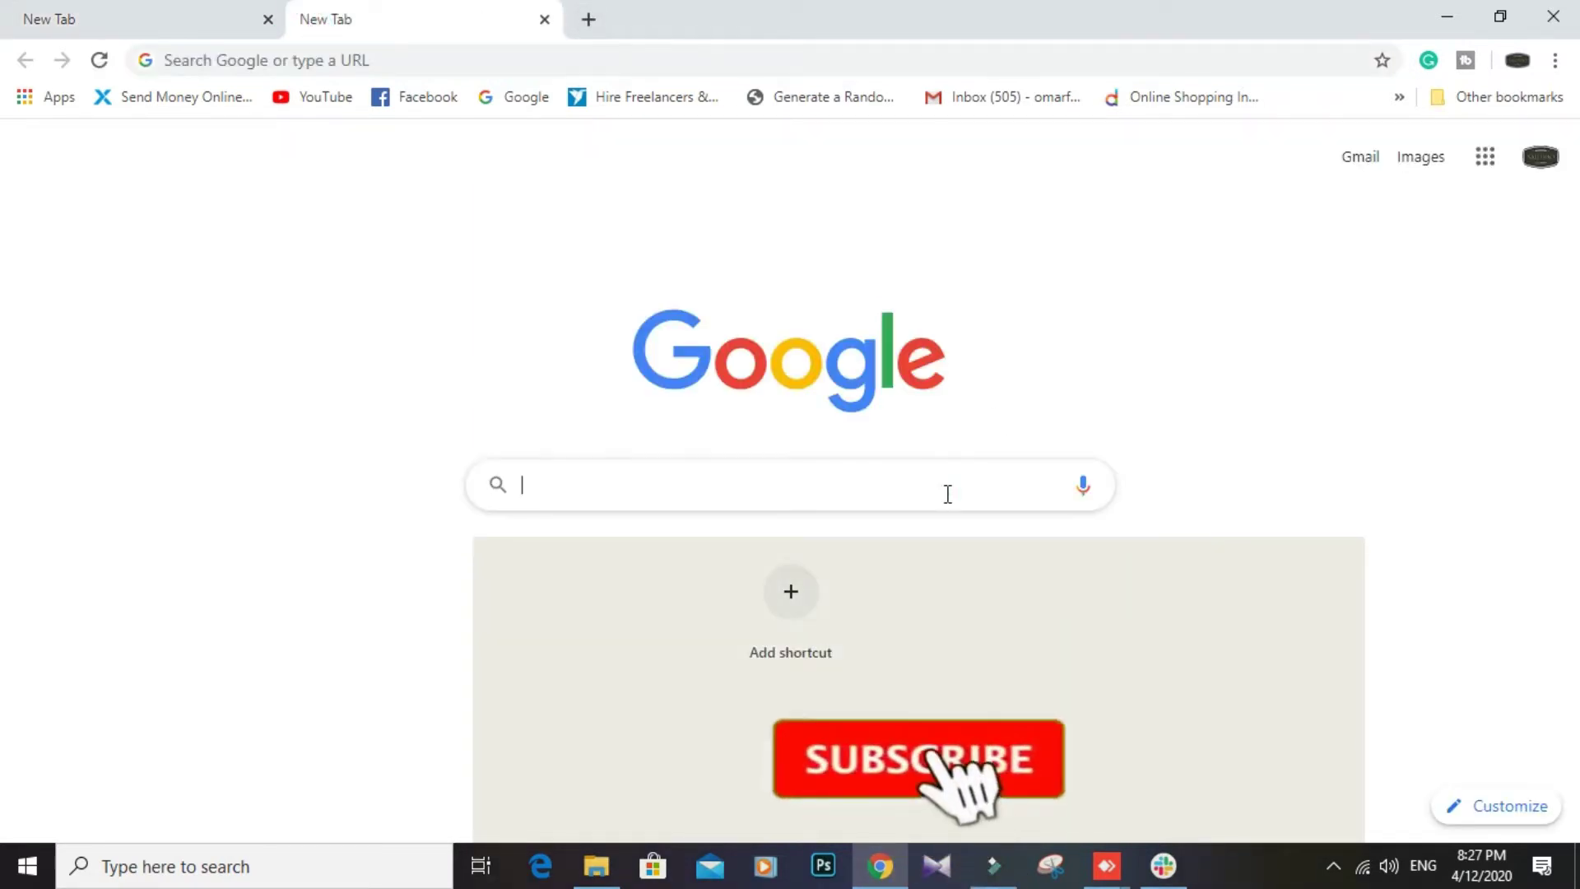
{"action": "type", "text": "skyn"}
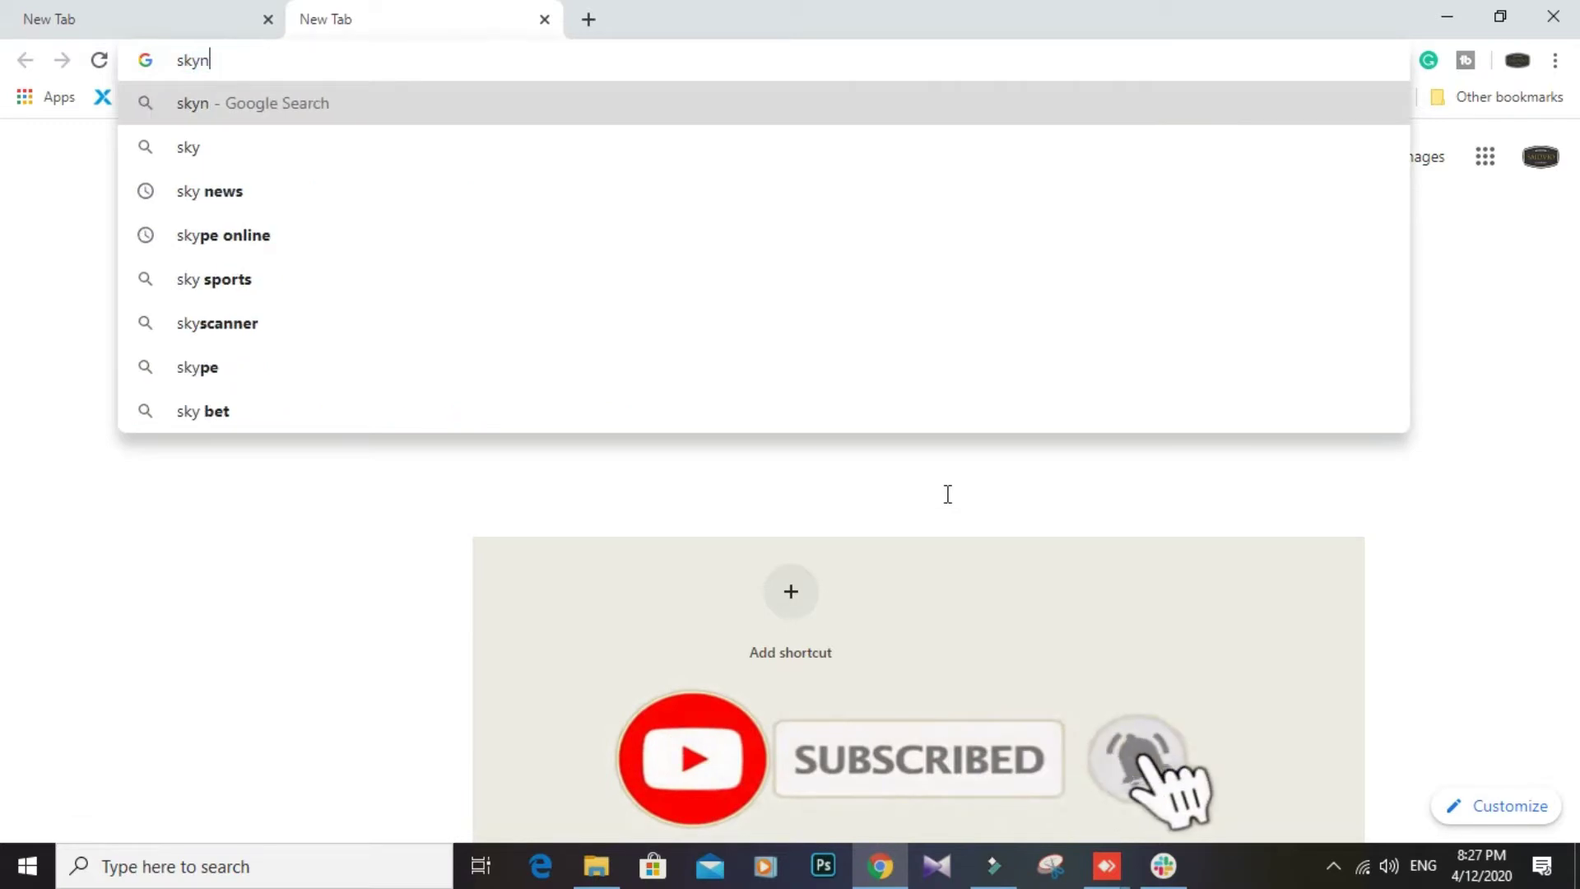
{"action": "left_click", "coordinate": [502, 145]}
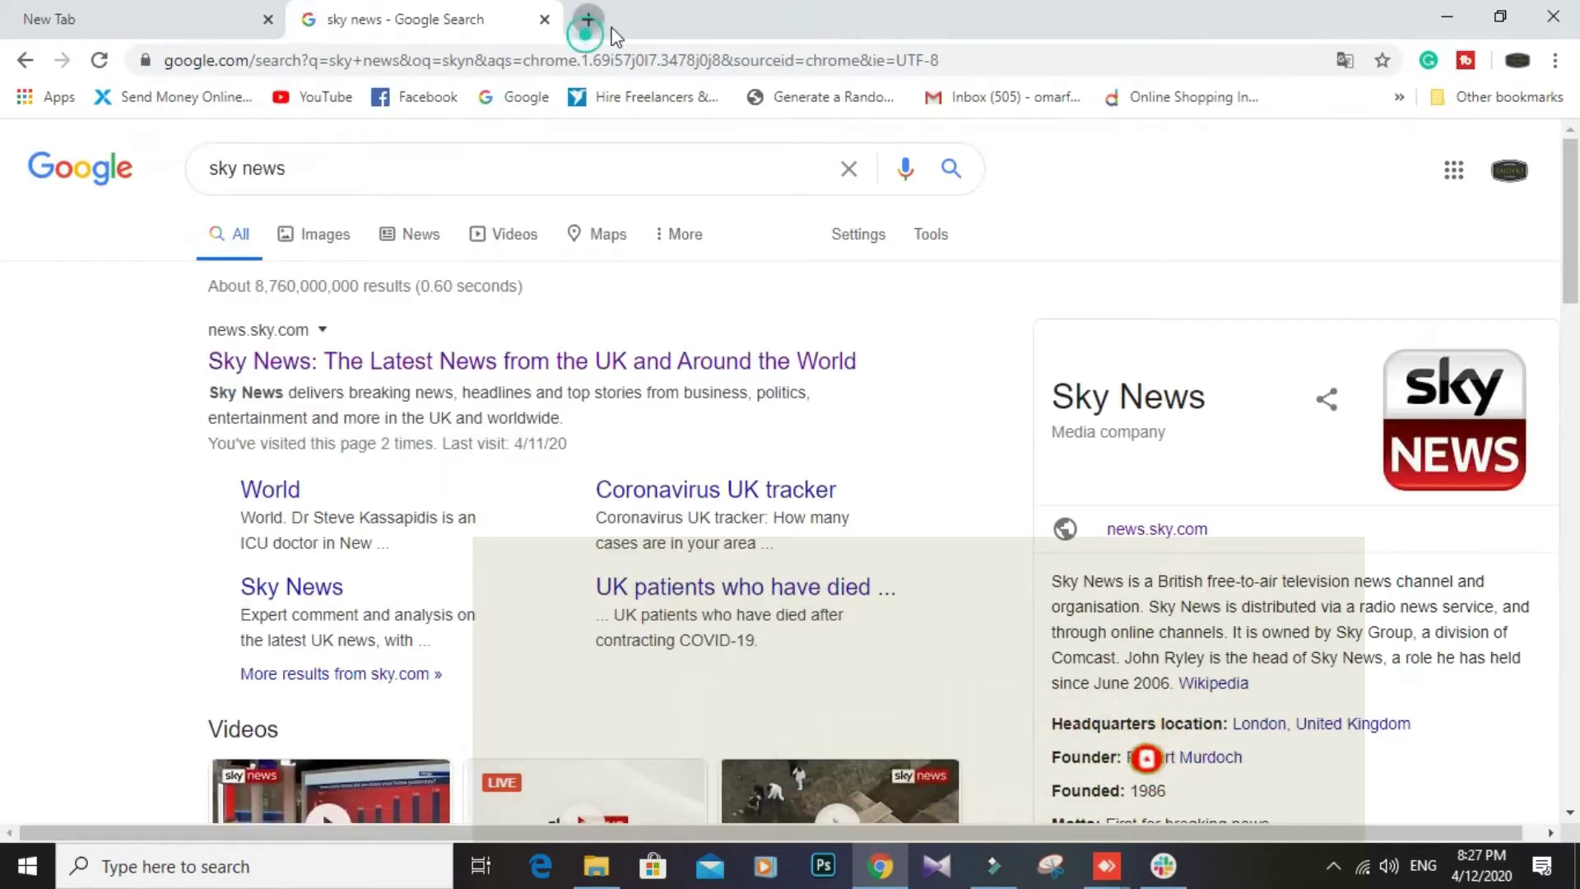
- Search for bbc news in a new browser tab and open the BBC News home page from the results
{"action": "left_click", "coordinate": [587, 18]}
{"action": "left_click", "coordinate": [759, 494]}
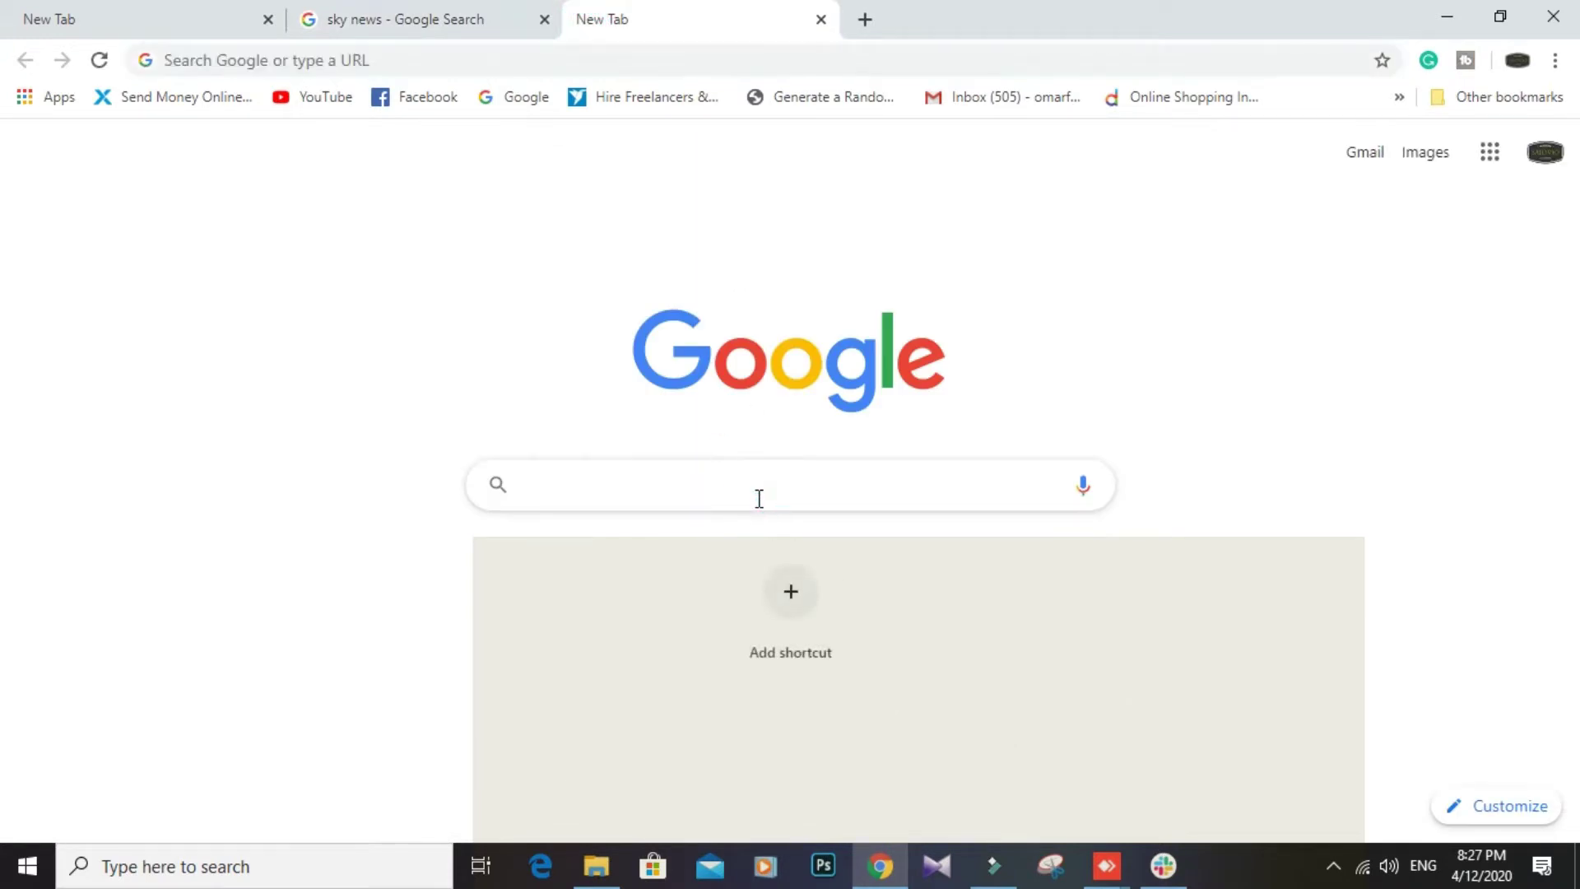
{"action": "type", "text": "bbc new"}
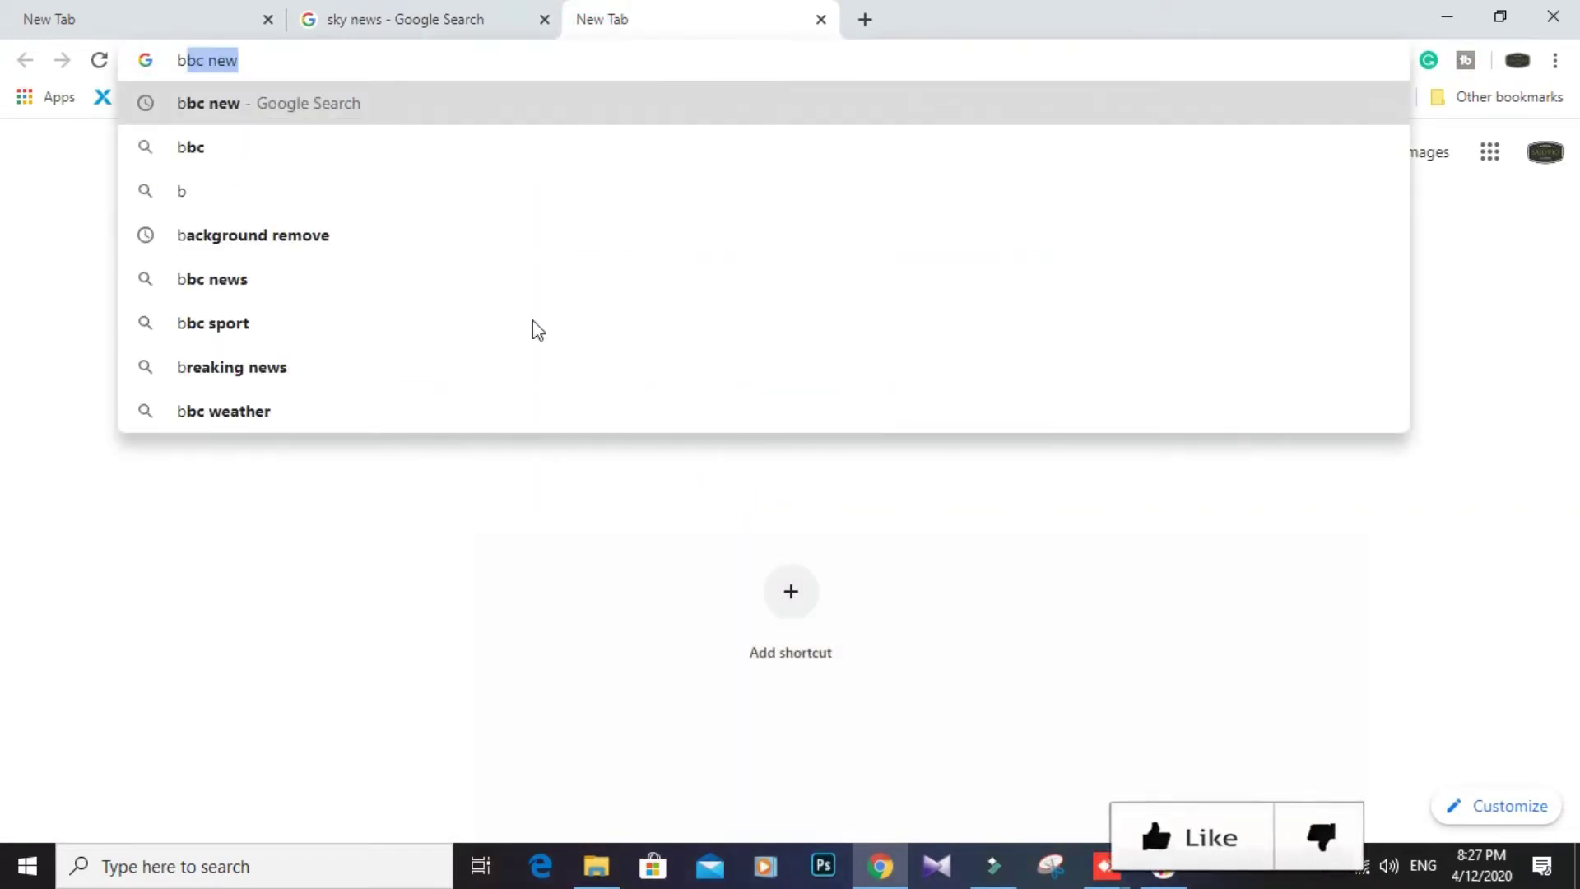
{"action": "left_click", "coordinate": [218, 284]}
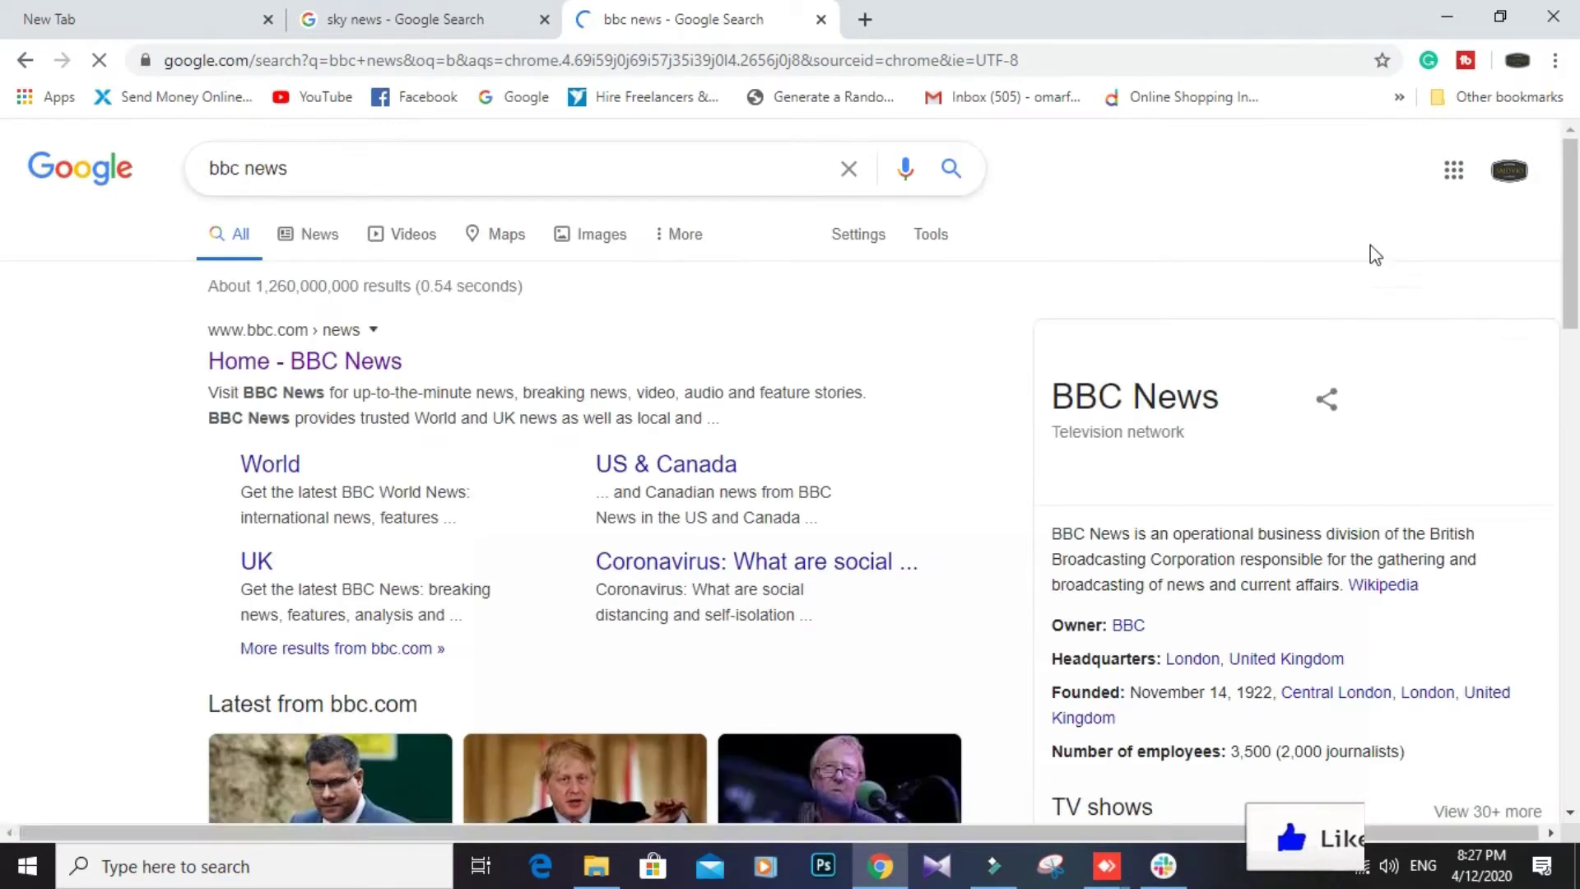
{"action": "left_click", "coordinate": [371, 362]}
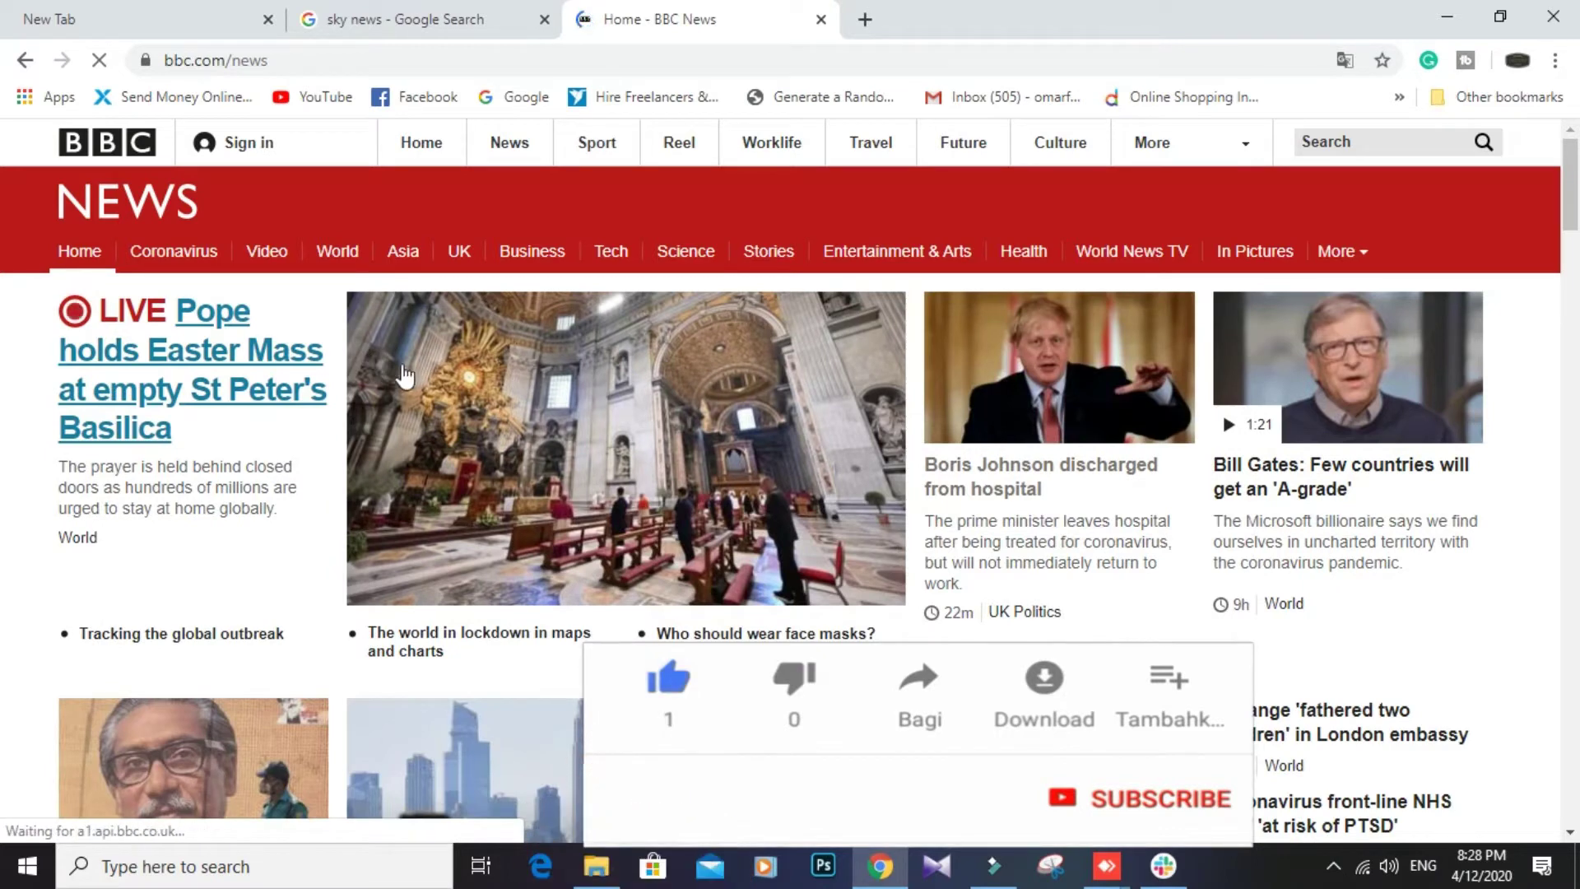
- Open the Sky News website from the sky news search results and view its list of additional sections
{"action": "left_click", "coordinate": [423, 18]}
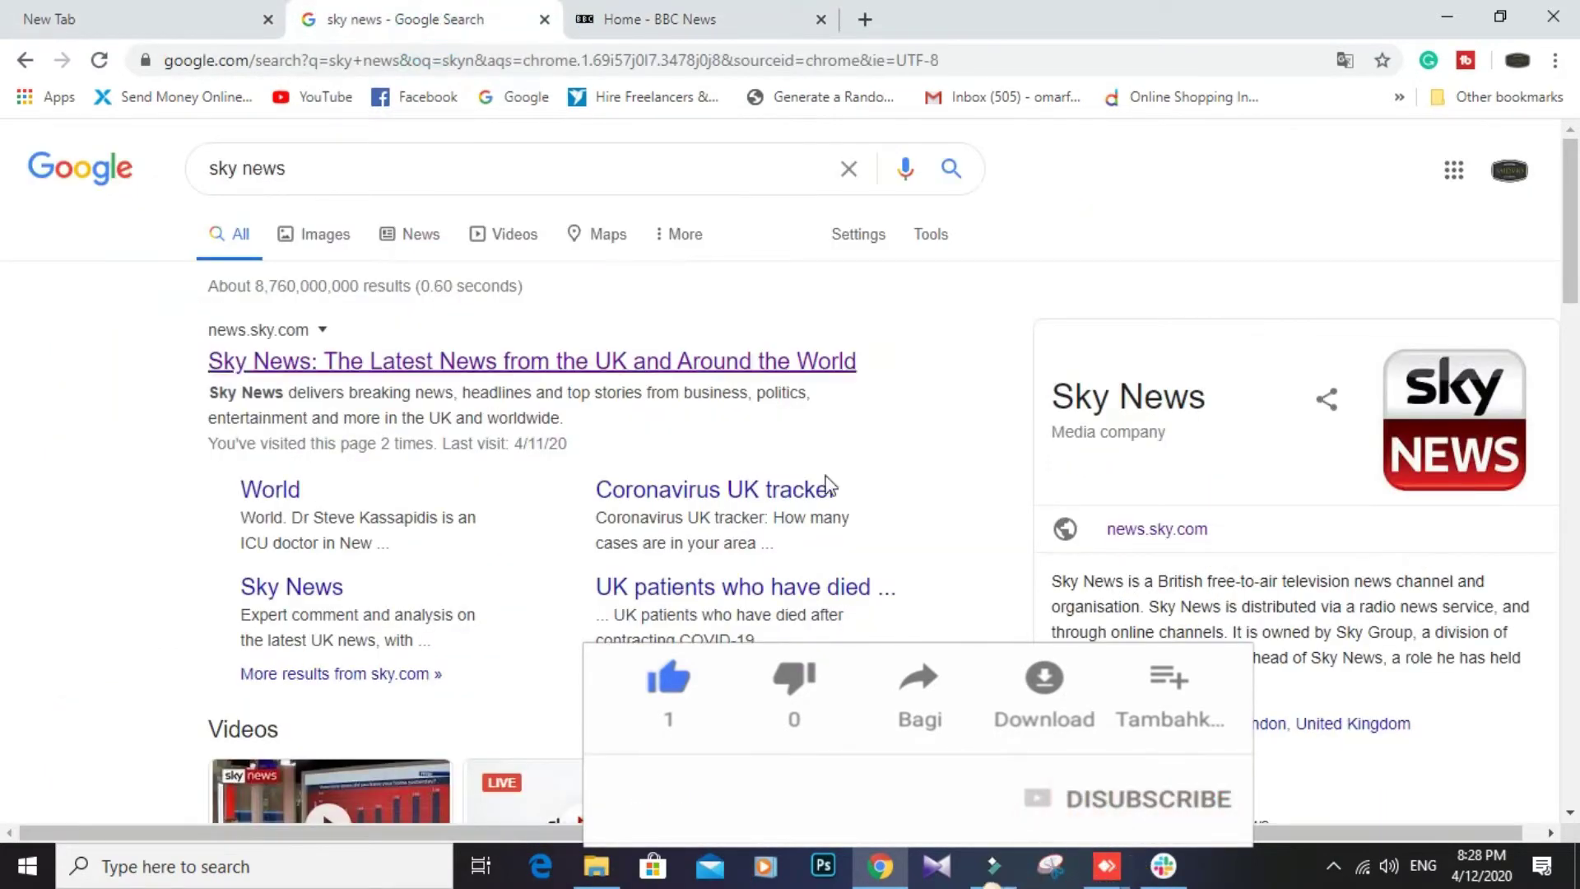
{"action": "left_click", "coordinate": [343, 372]}
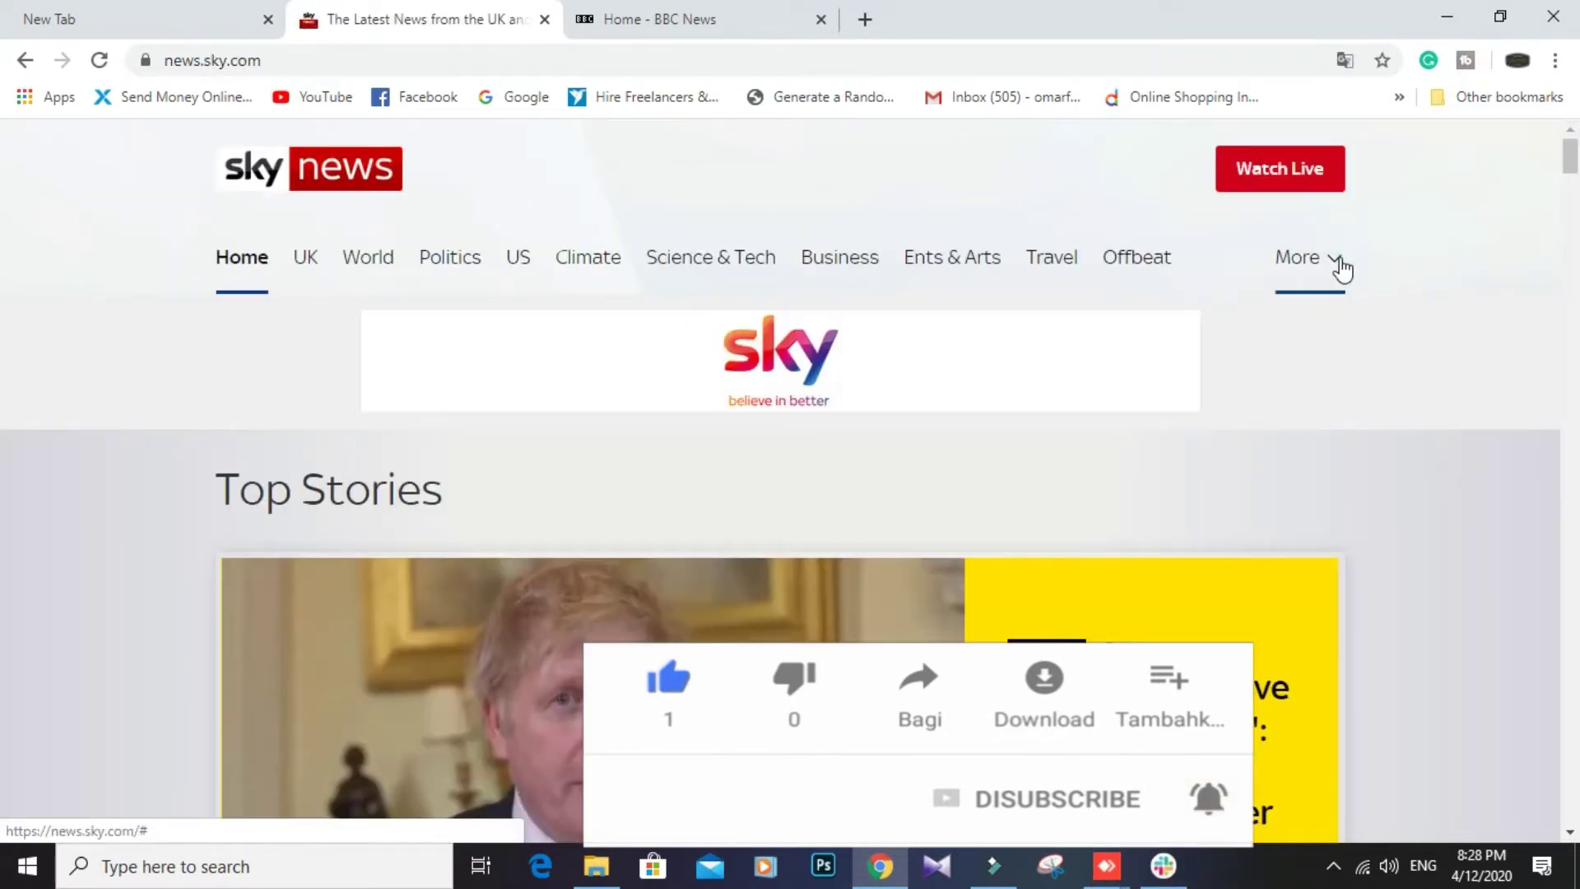
{"action": "left_click", "coordinate": [1342, 268]}
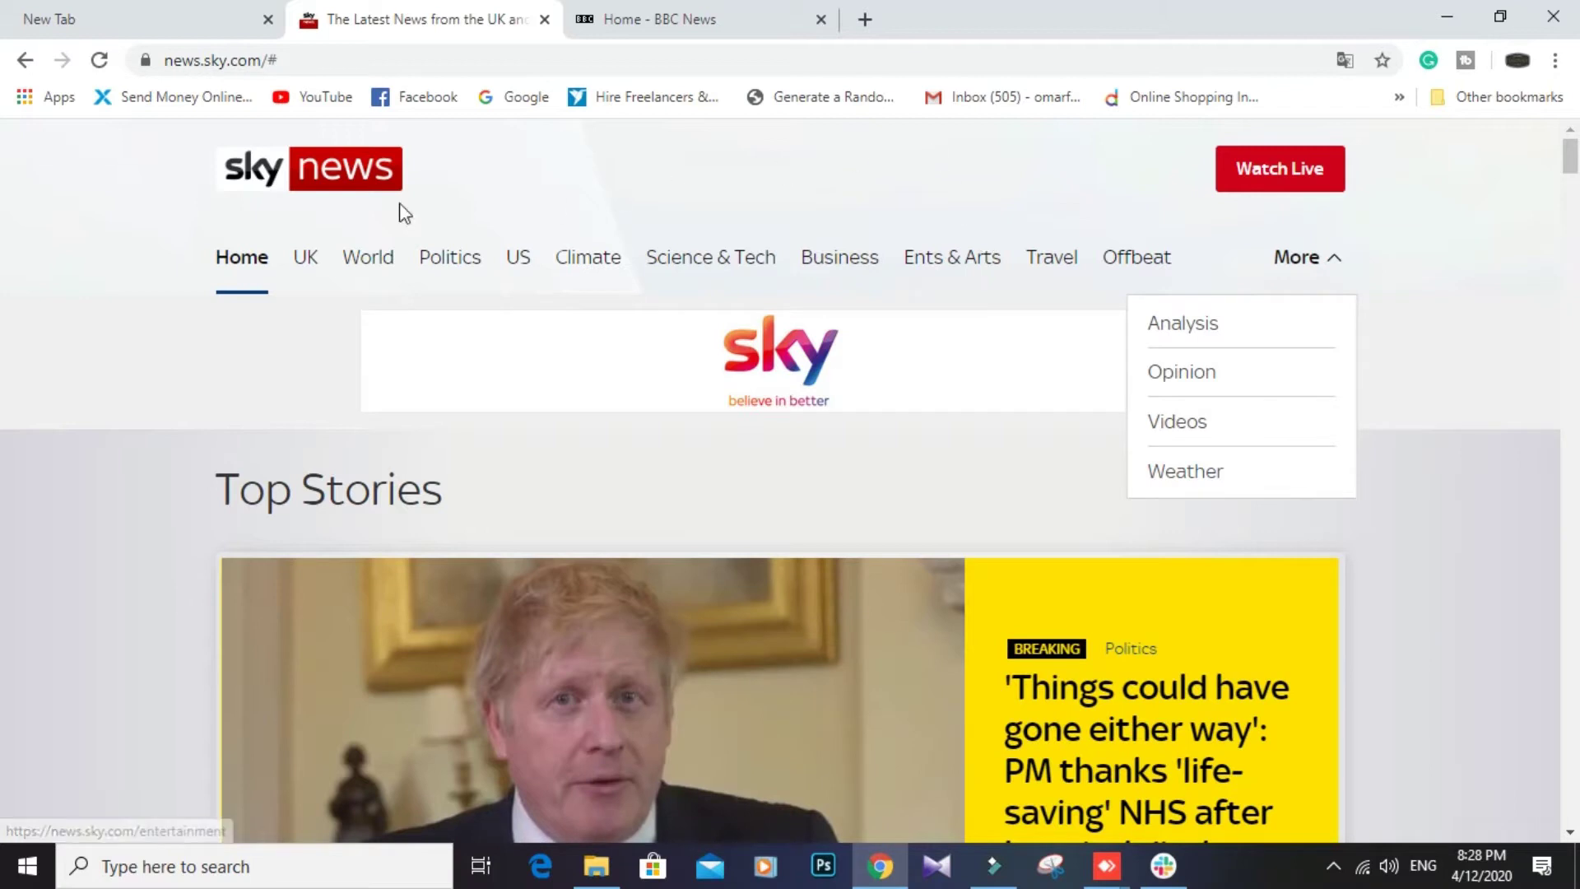
{"action": "left_click", "coordinate": [1482, 232]}
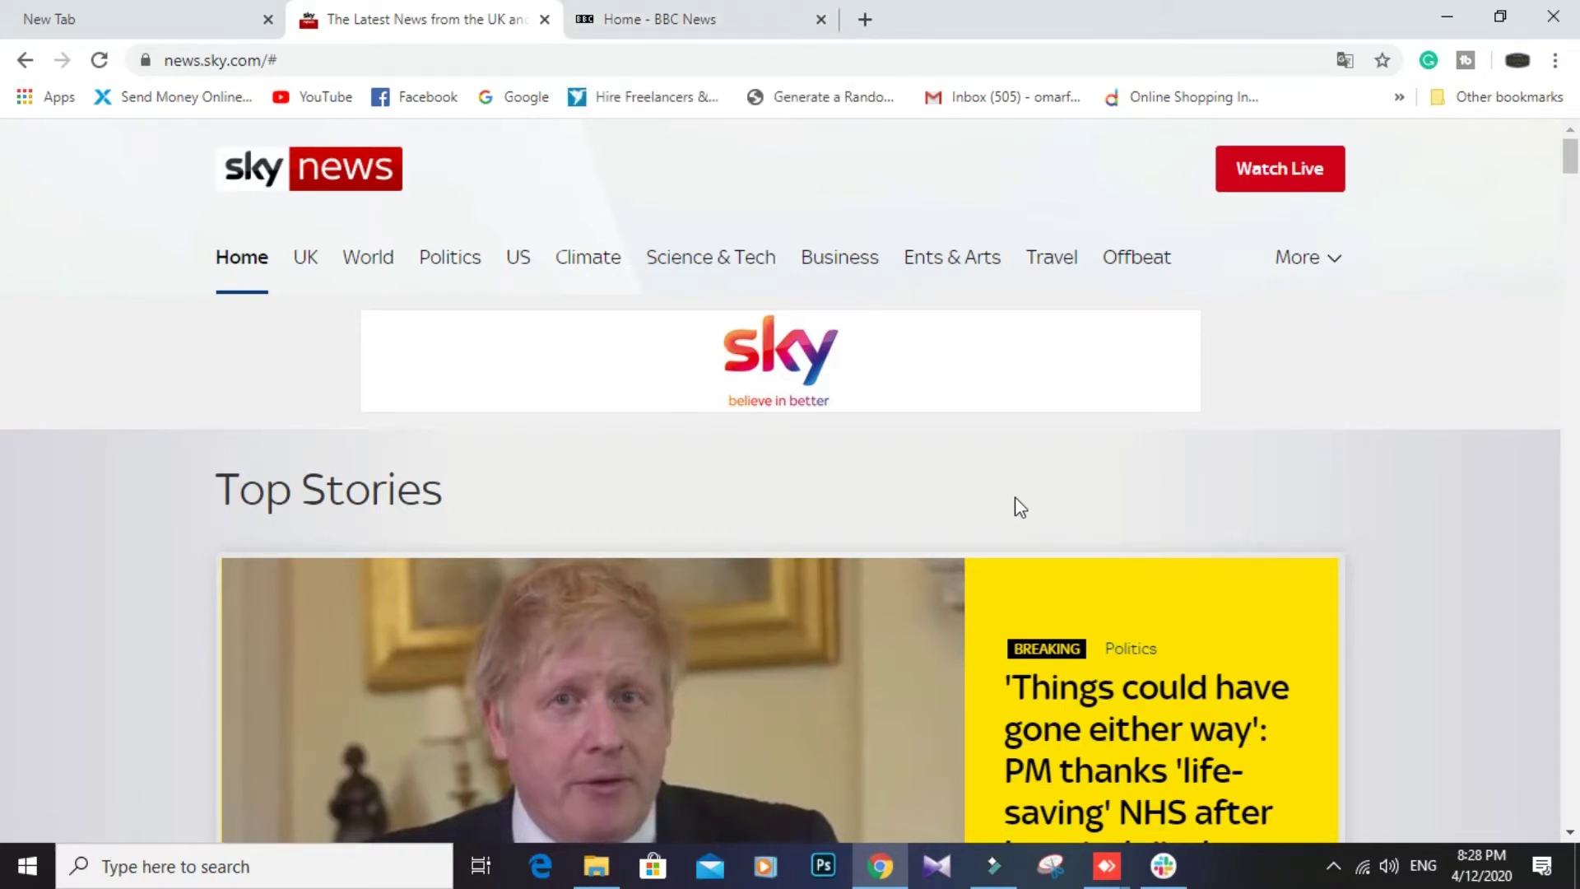
- Translate the Sky News page into Bangla and switch the translation language to Arabic
{"action": "right_click", "coordinate": [969, 466]}
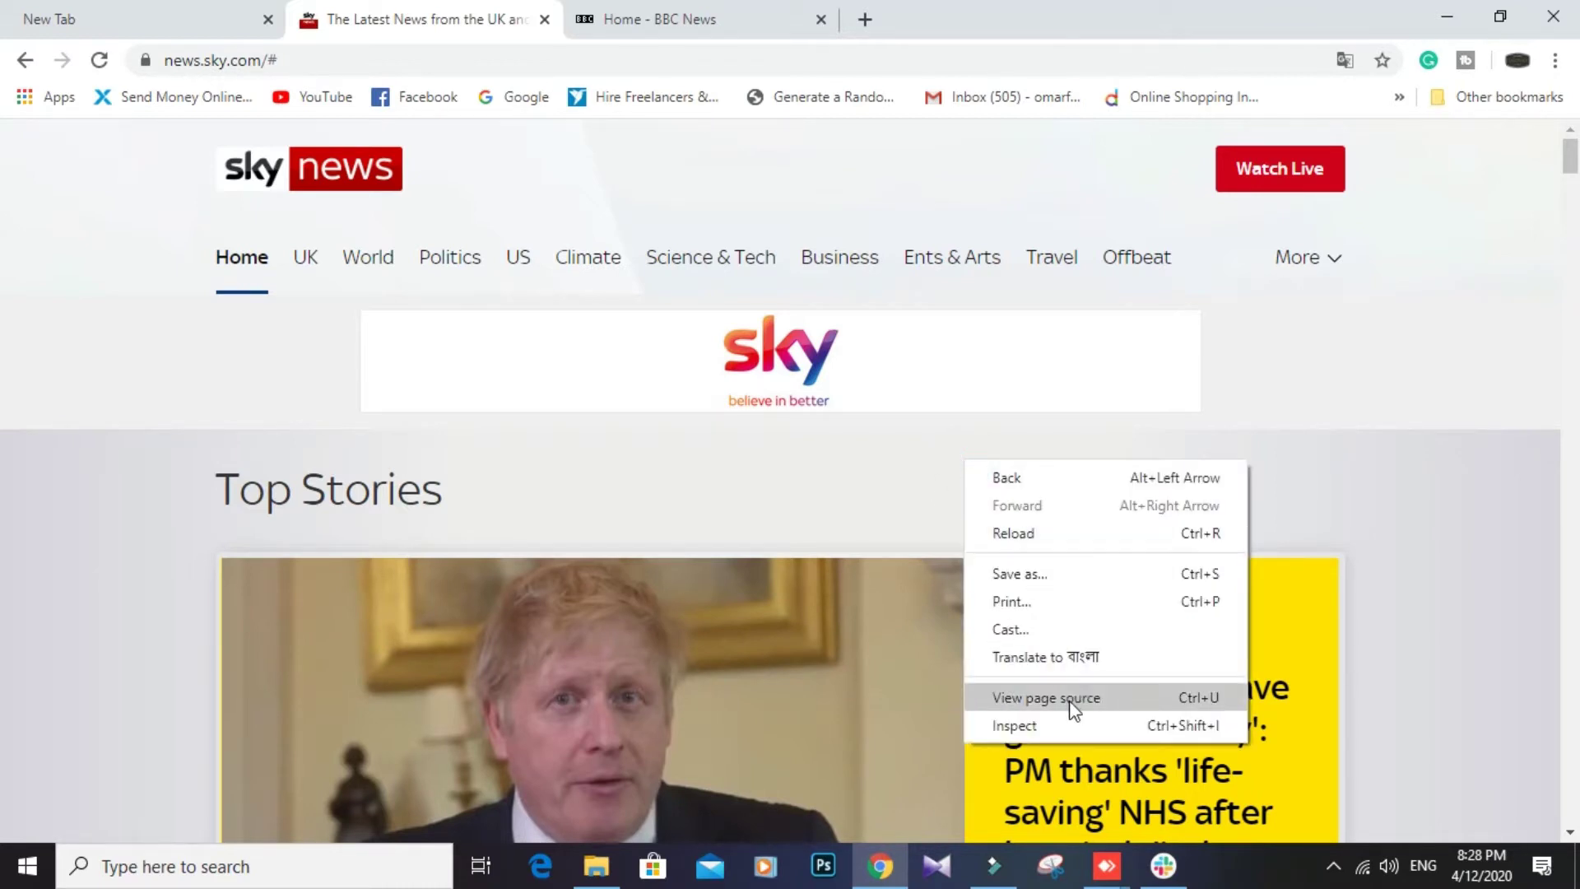
{"action": "left_click", "coordinate": [1044, 657]}
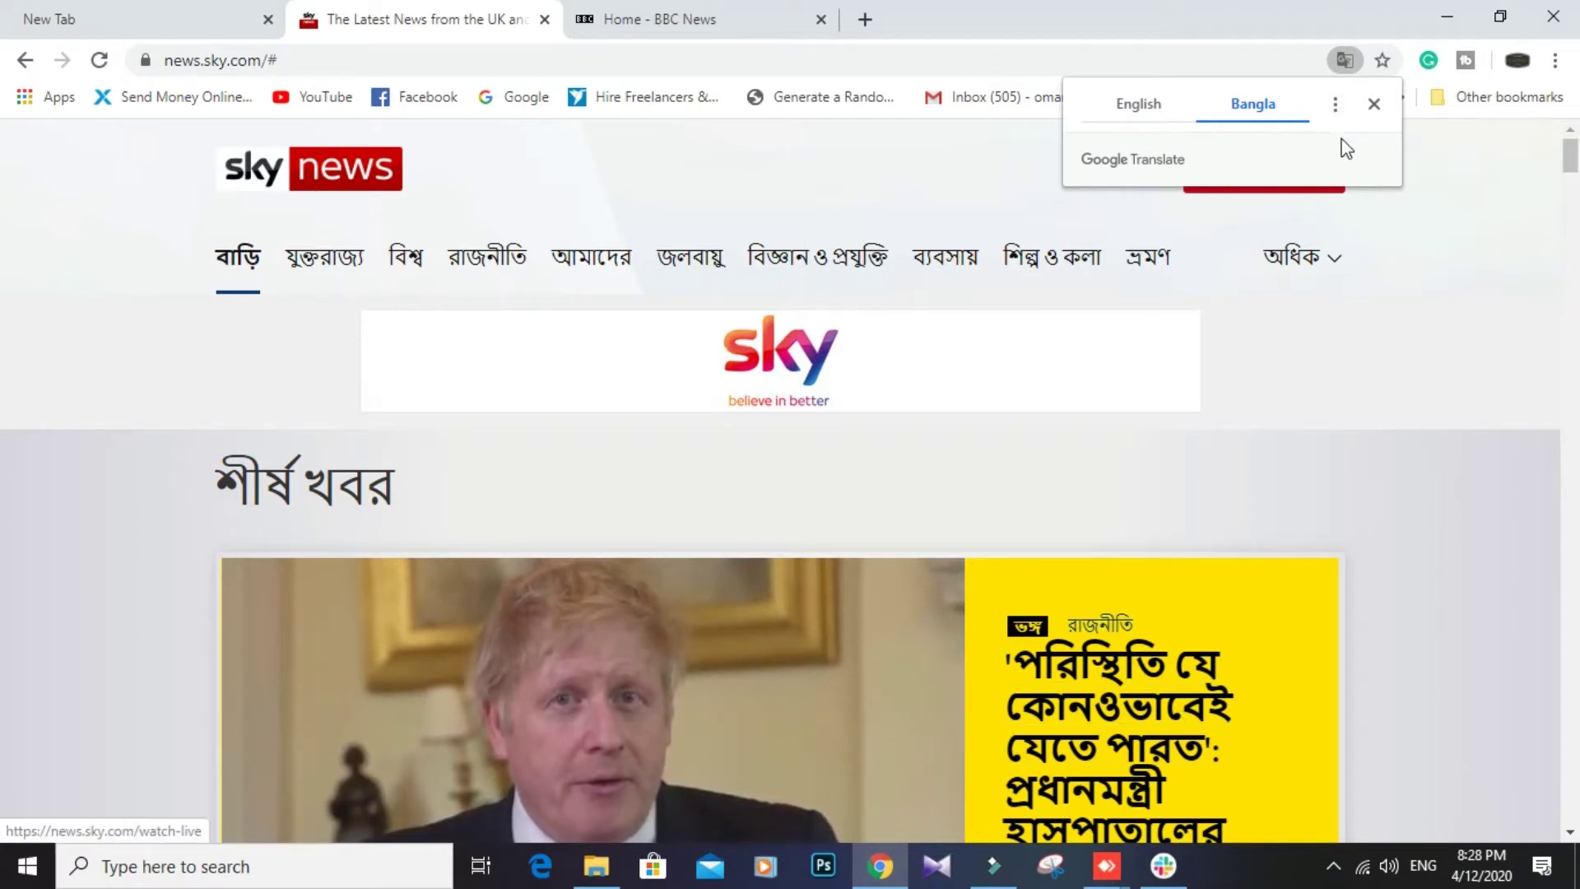
{"action": "left_click", "coordinate": [1335, 105]}
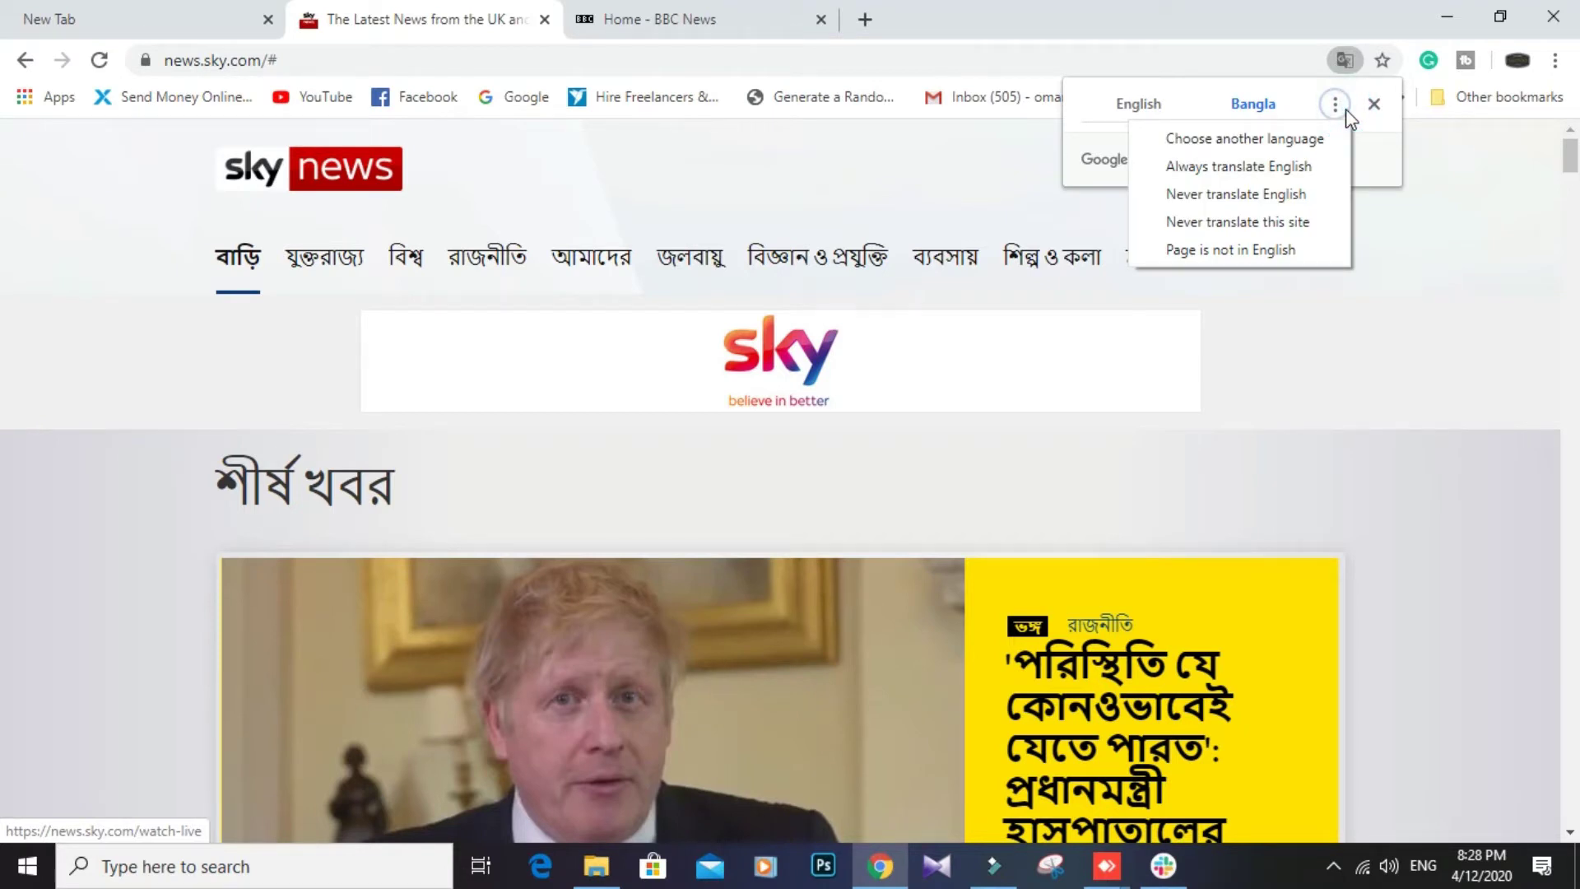
{"action": "left_click", "coordinate": [1194, 140]}
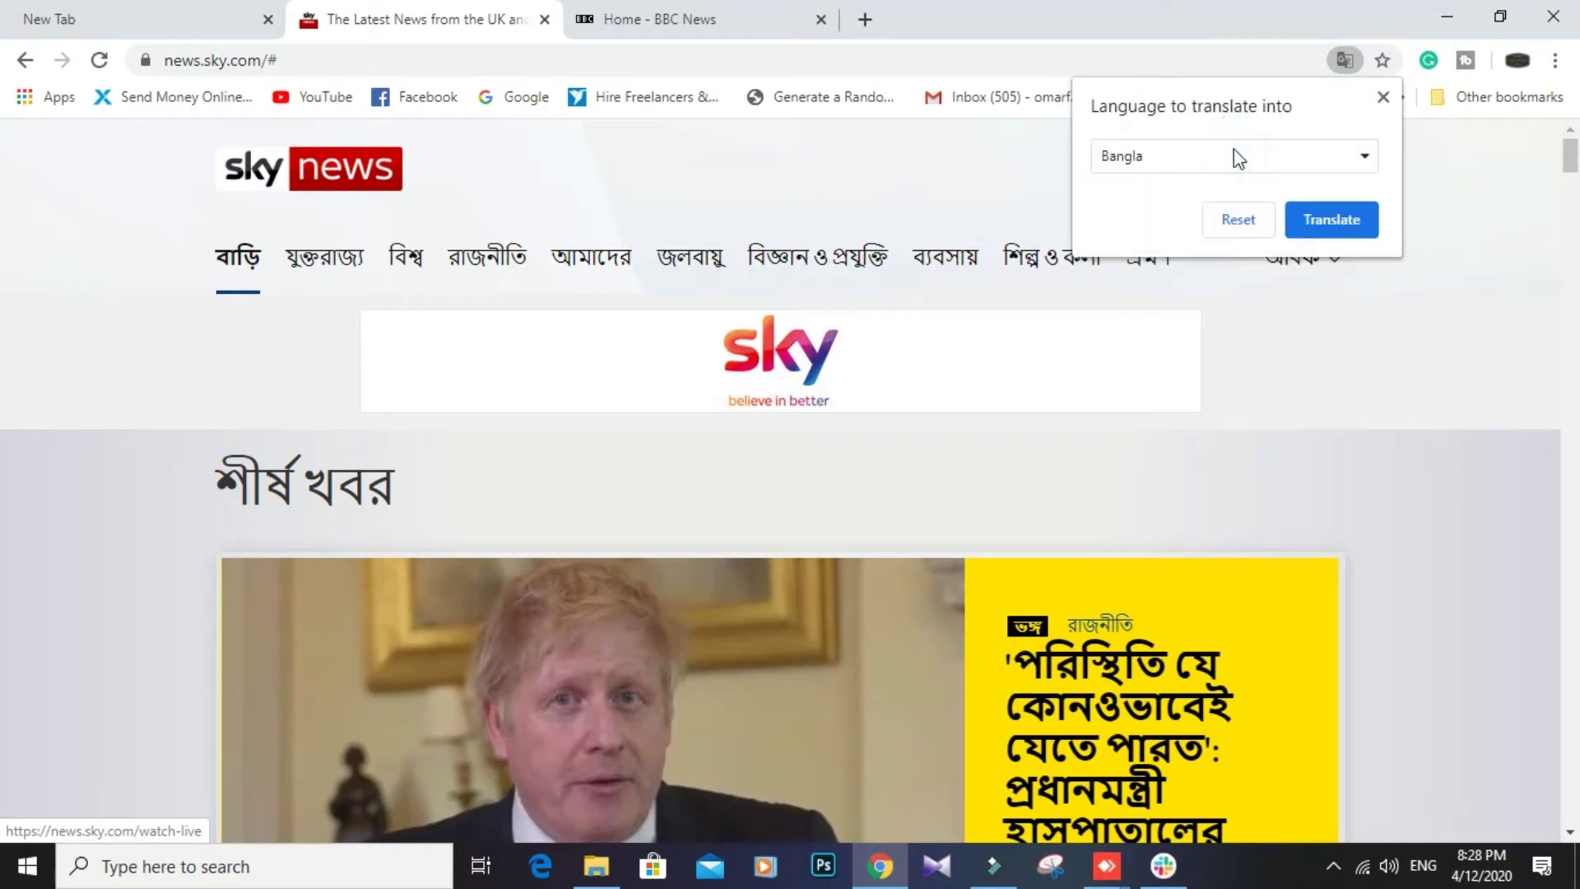
{"action": "left_click", "coordinate": [1364, 156]}
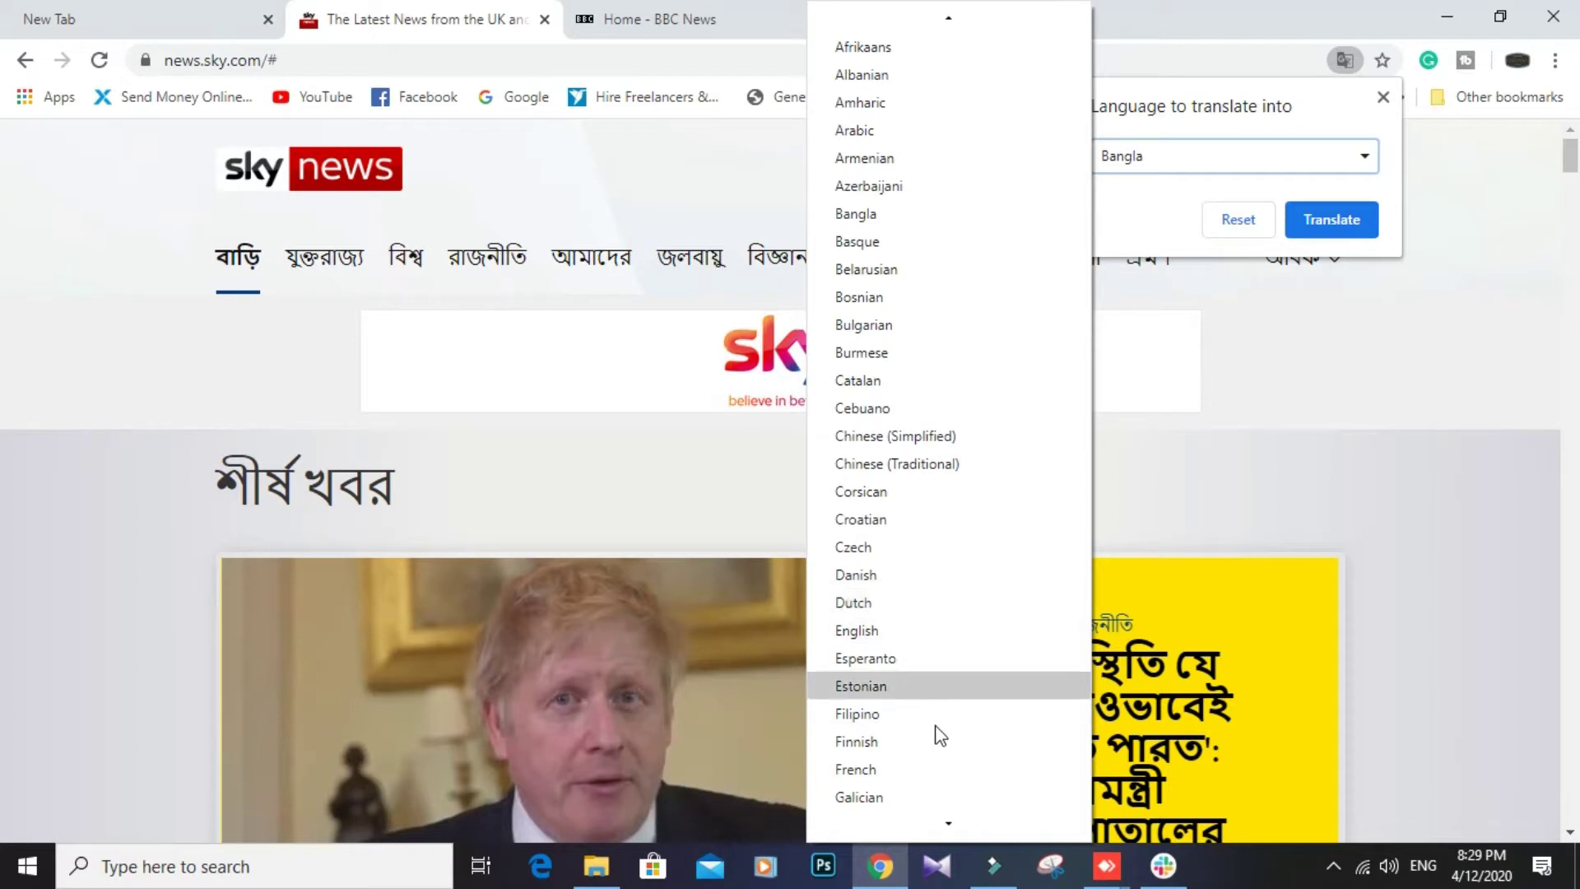
{"action": "scroll", "coordinate": [915, 768], "scroll_direction": "down", "scroll_amount": 2}
{"action": "scroll", "coordinate": [925, 597], "scroll_direction": "up", "scroll_amount": 2}
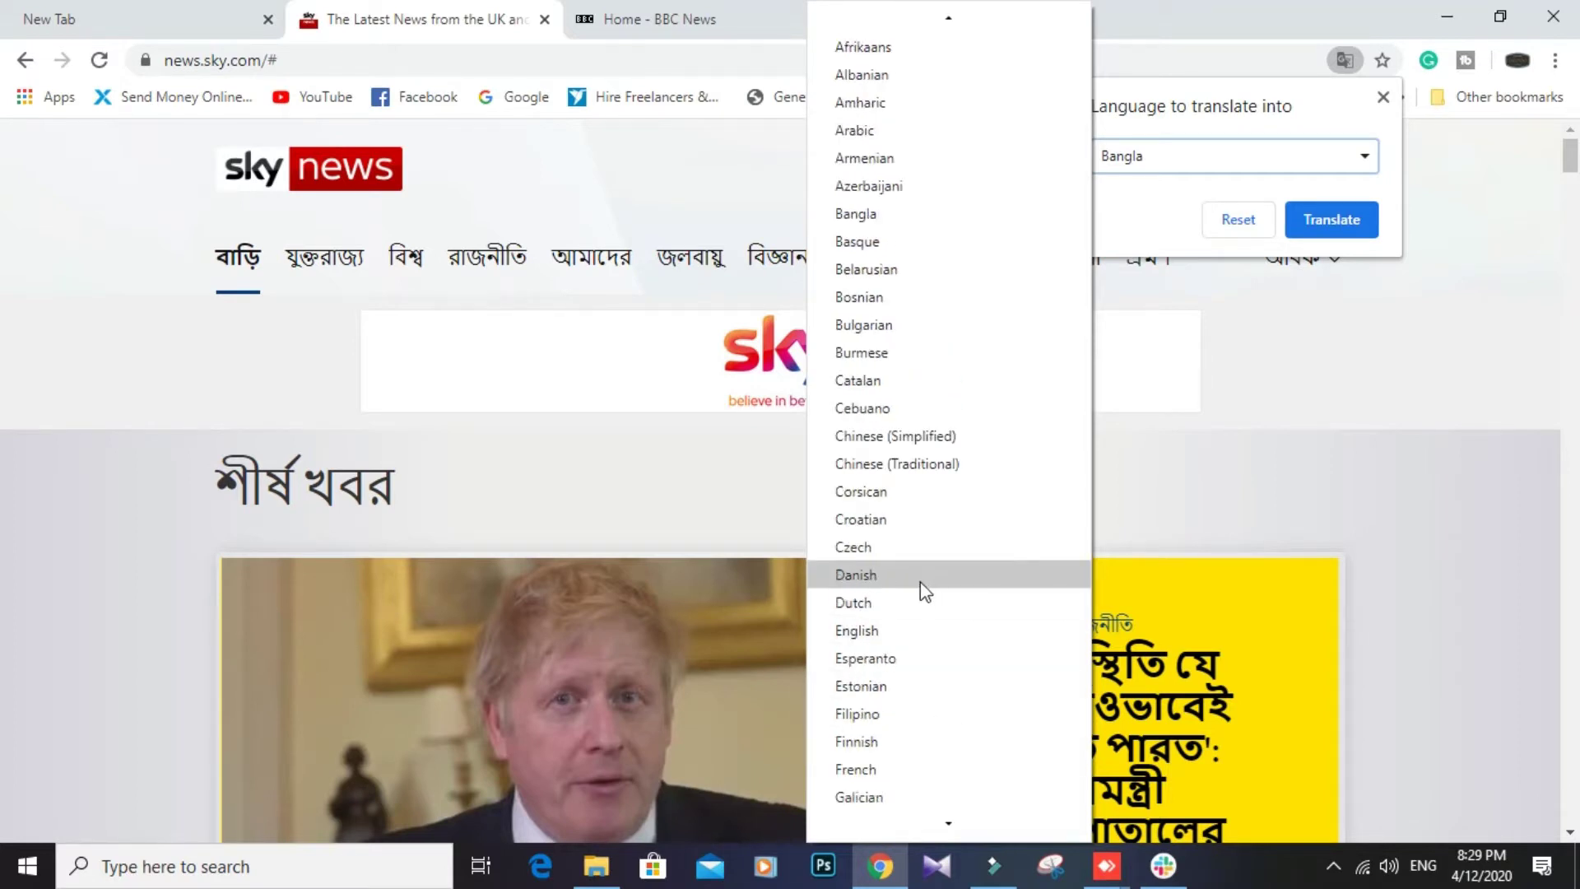
{"action": "left_click", "coordinate": [931, 134]}
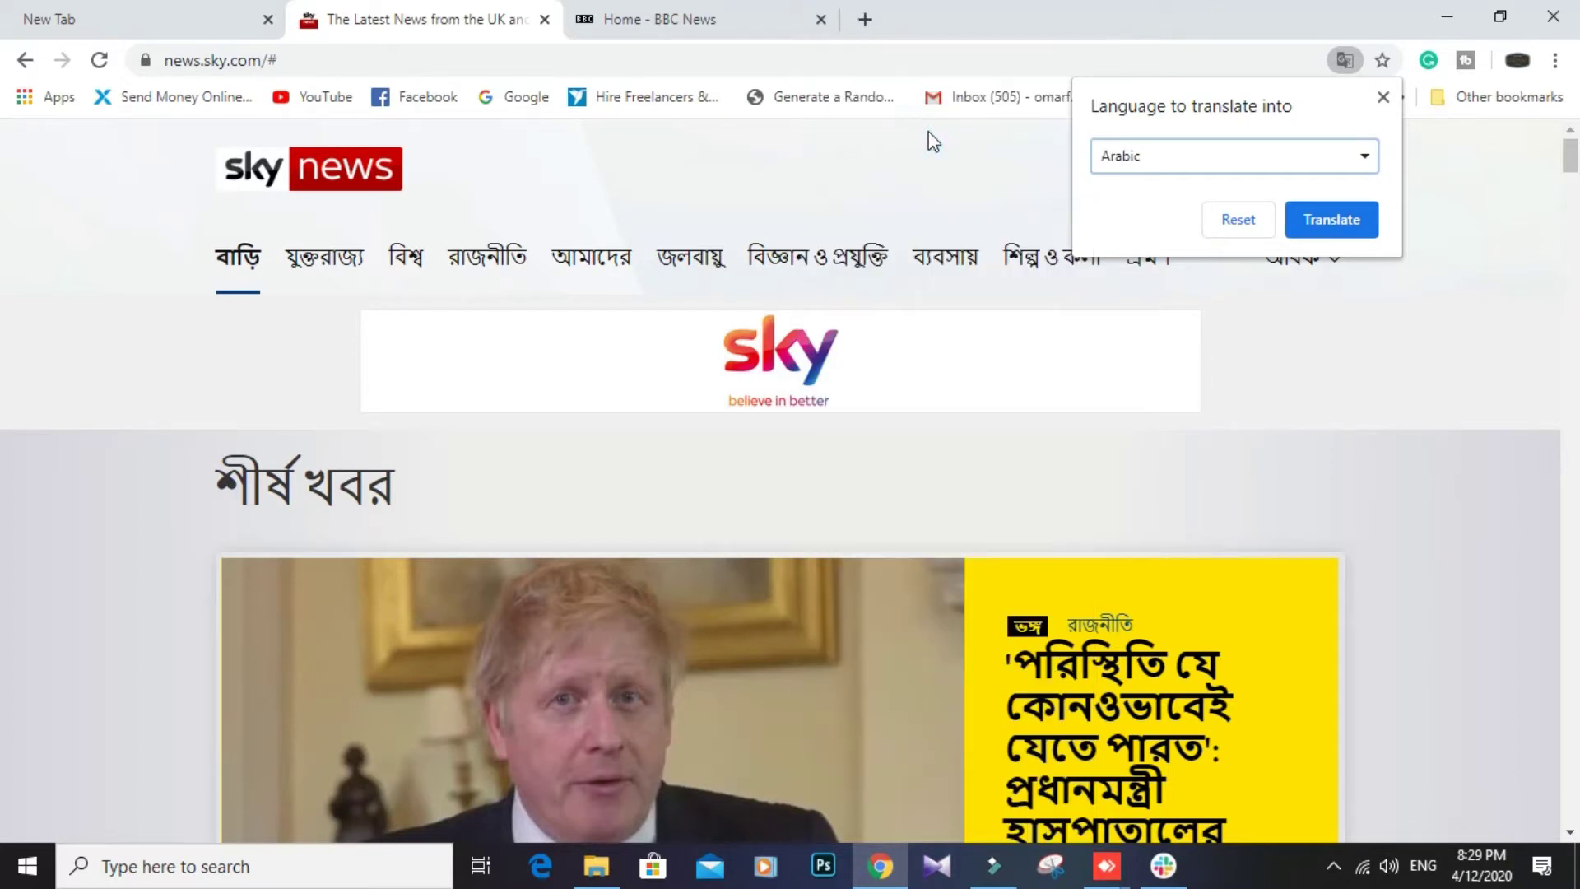
{"action": "left_click", "coordinate": [1340, 232]}
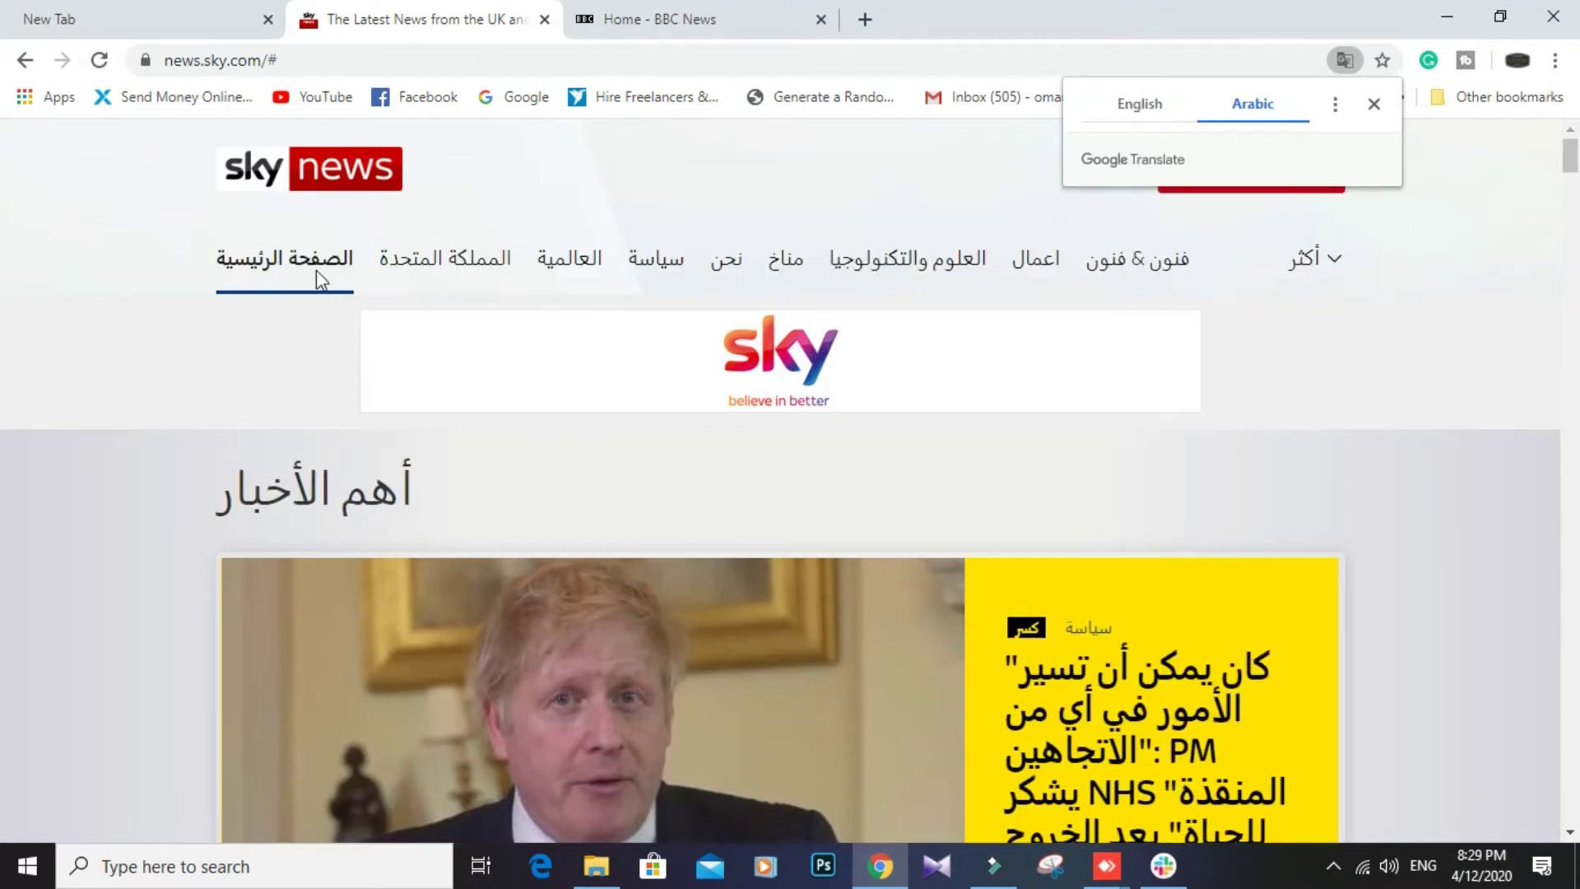
- Change the Sky News page translation to Hindi and dismiss the translation popup
{"action": "left_click", "coordinate": [1334, 104]}
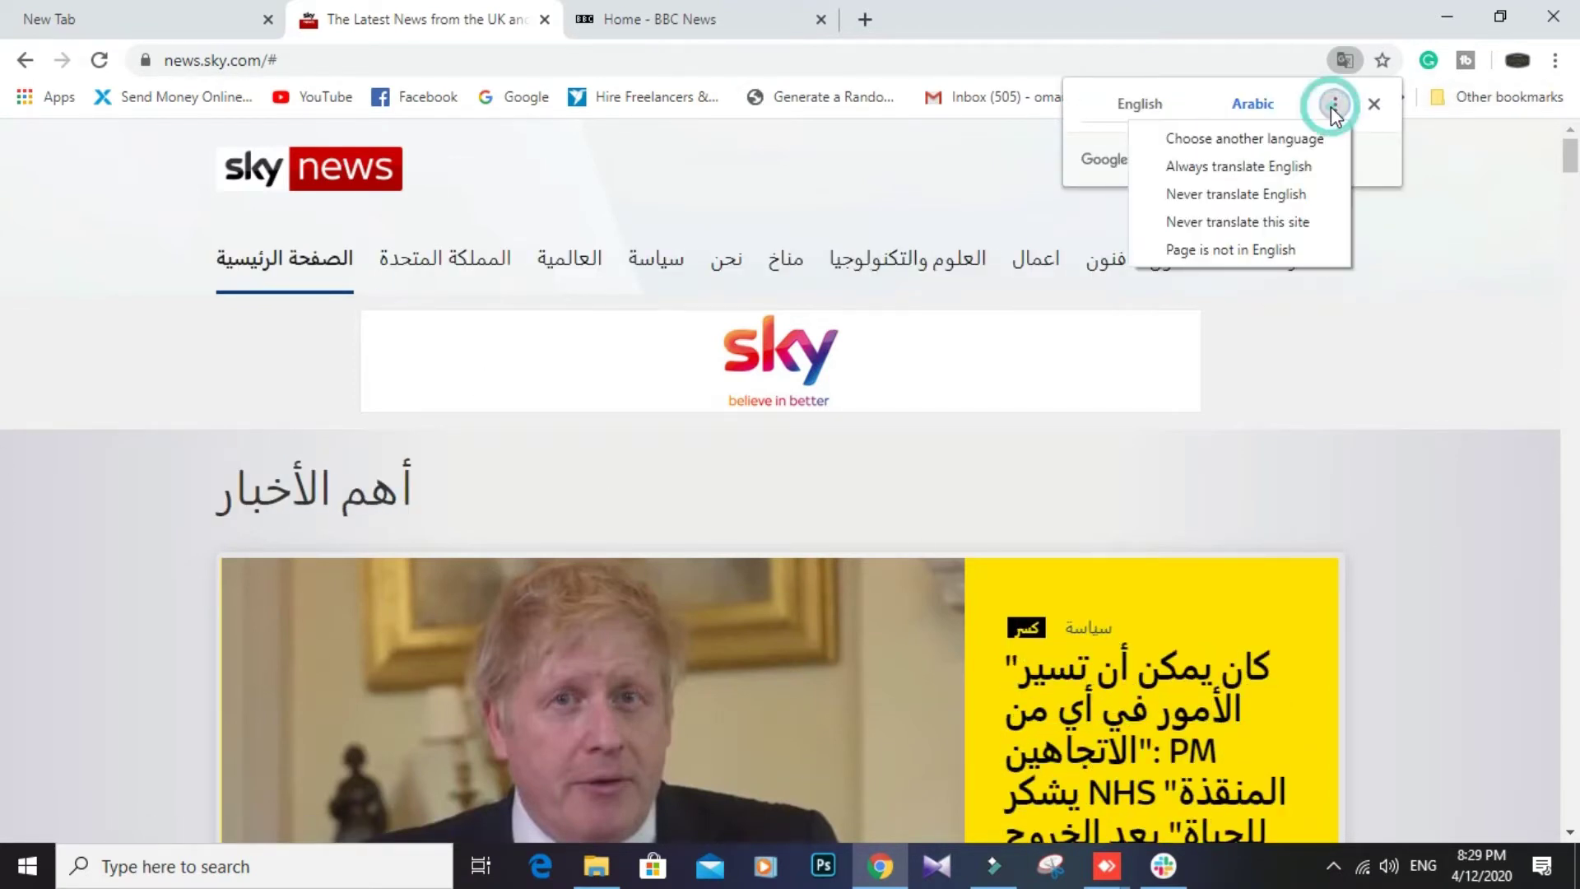
{"action": "left_click", "coordinate": [1281, 140]}
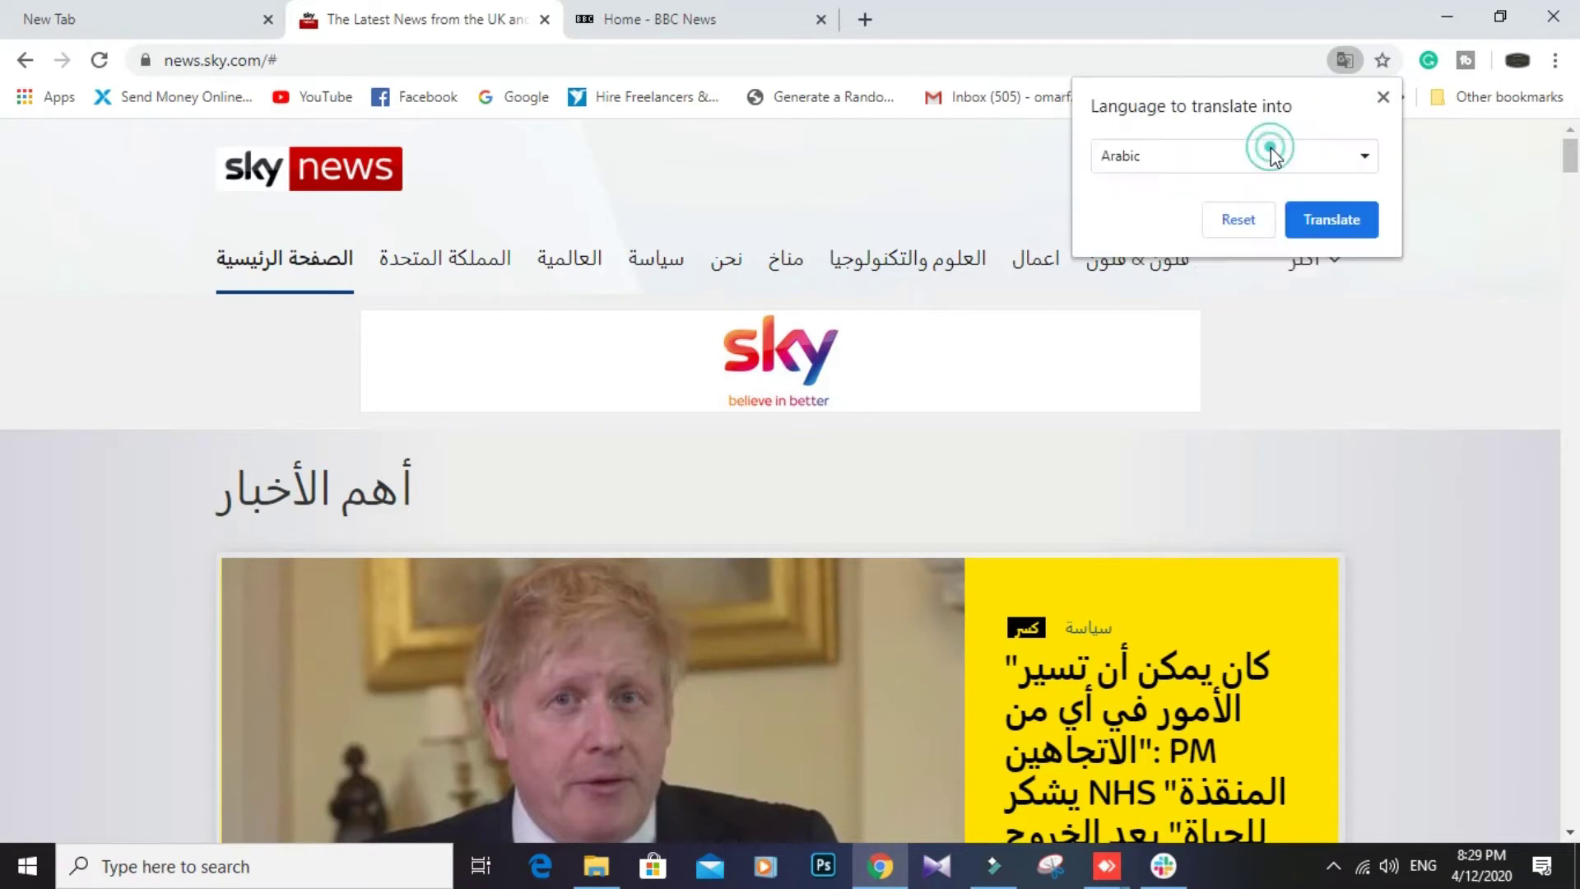
{"action": "left_click", "coordinate": [1350, 159]}
{"action": "scroll", "coordinate": [922, 568], "scroll_direction": "down", "scroll_amount": 2}
{"action": "scroll", "coordinate": [919, 572], "scroll_direction": "down", "scroll_amount": 3}
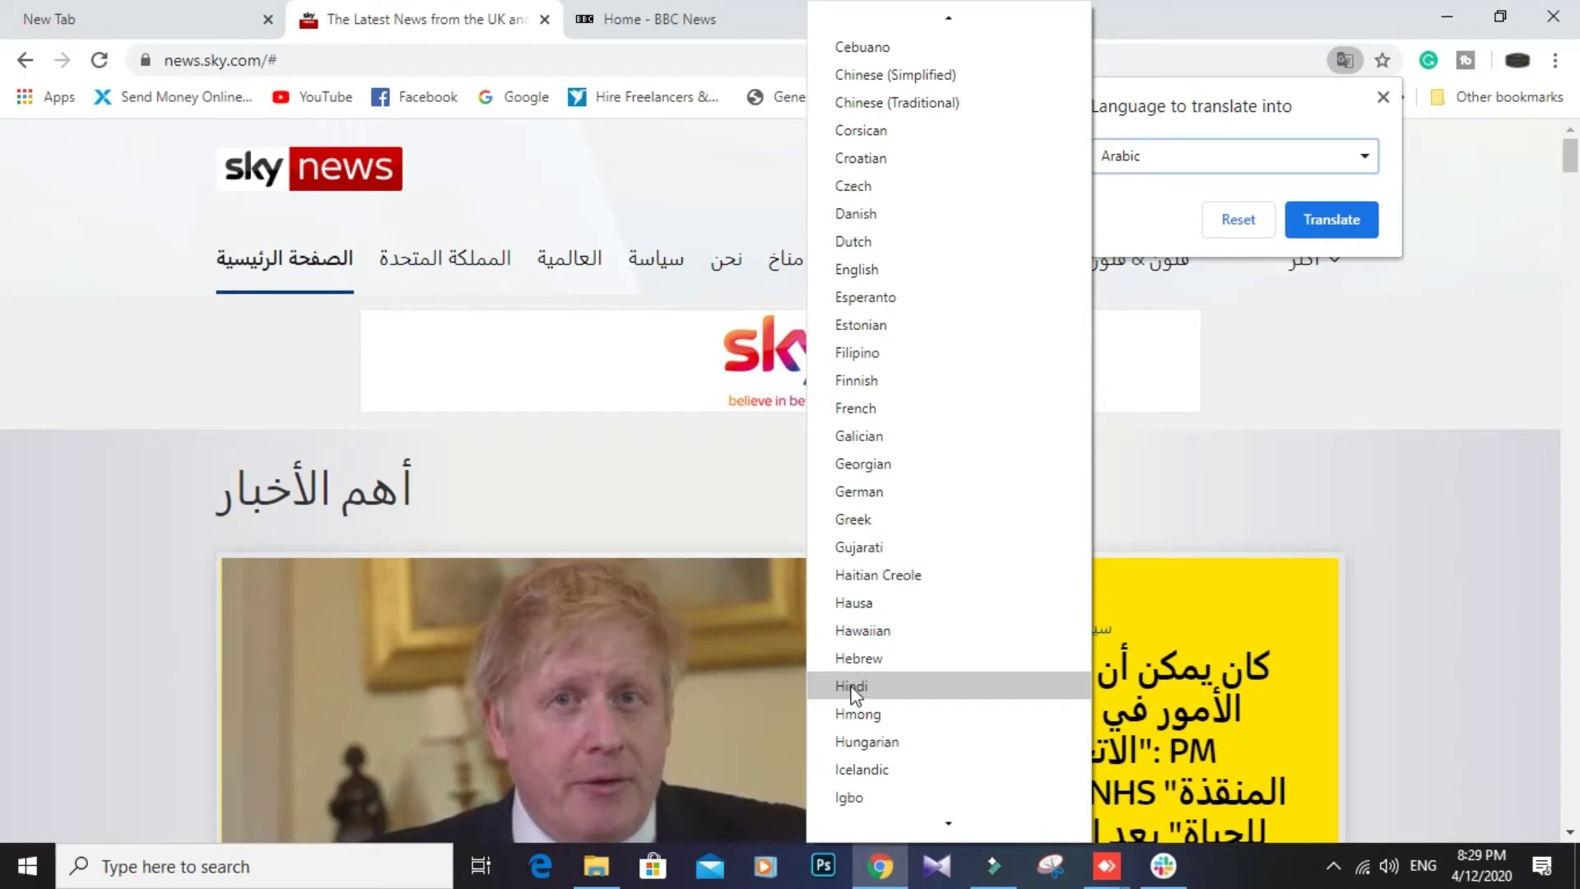
{"action": "left_click", "coordinate": [854, 688]}
{"action": "left_click", "coordinate": [1339, 229]}
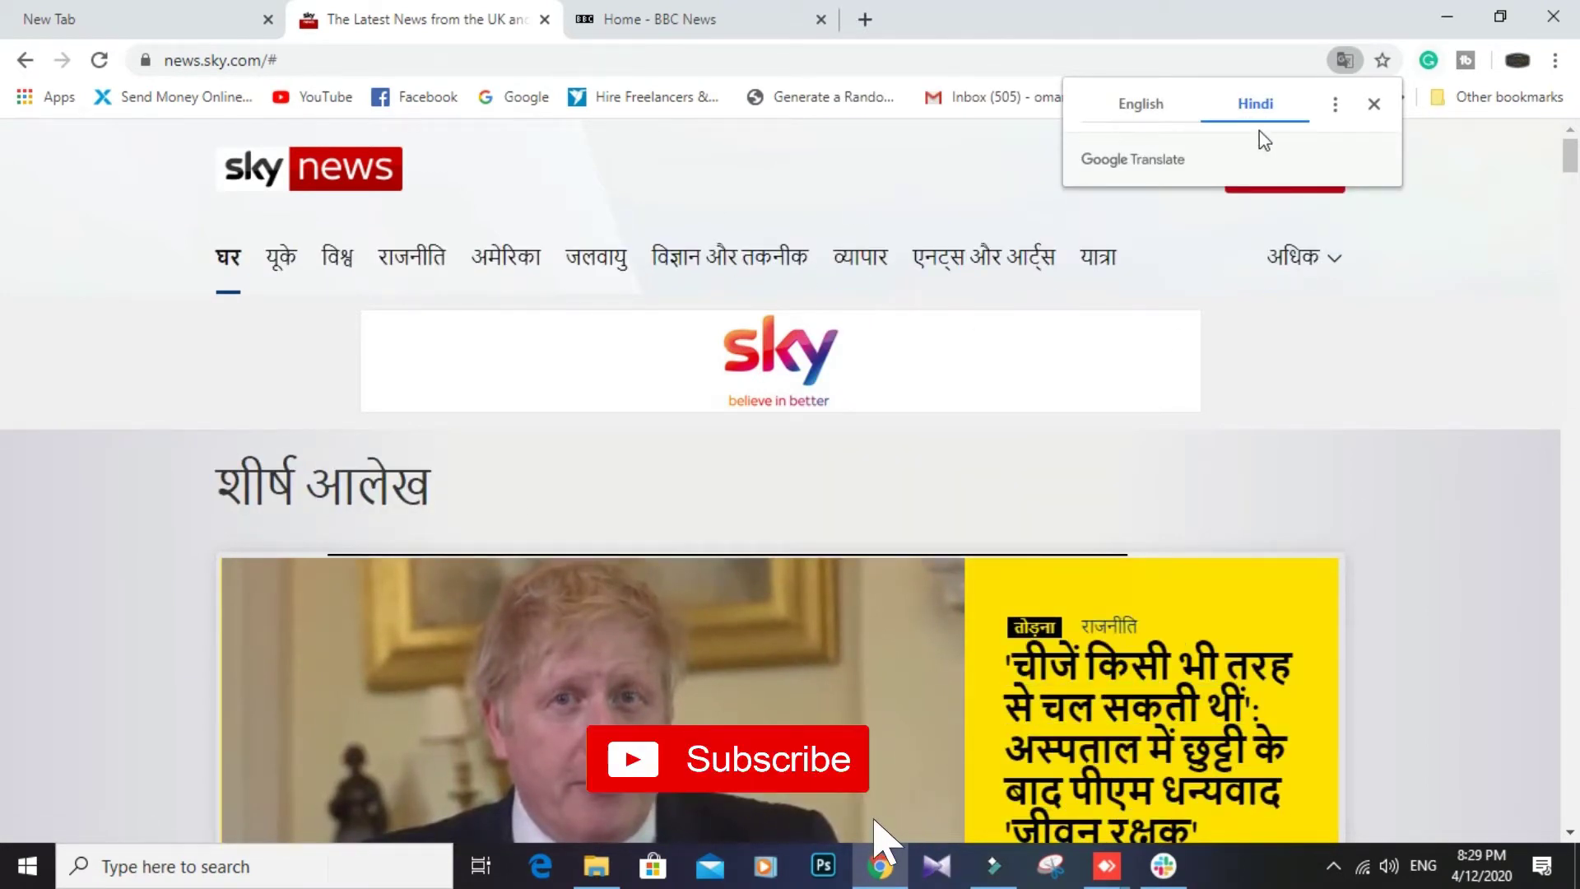
{"action": "left_click", "coordinate": [1375, 103]}
- Switch to the BBC News page and translate it into Hindi
{"action": "left_click", "coordinate": [690, 12]}
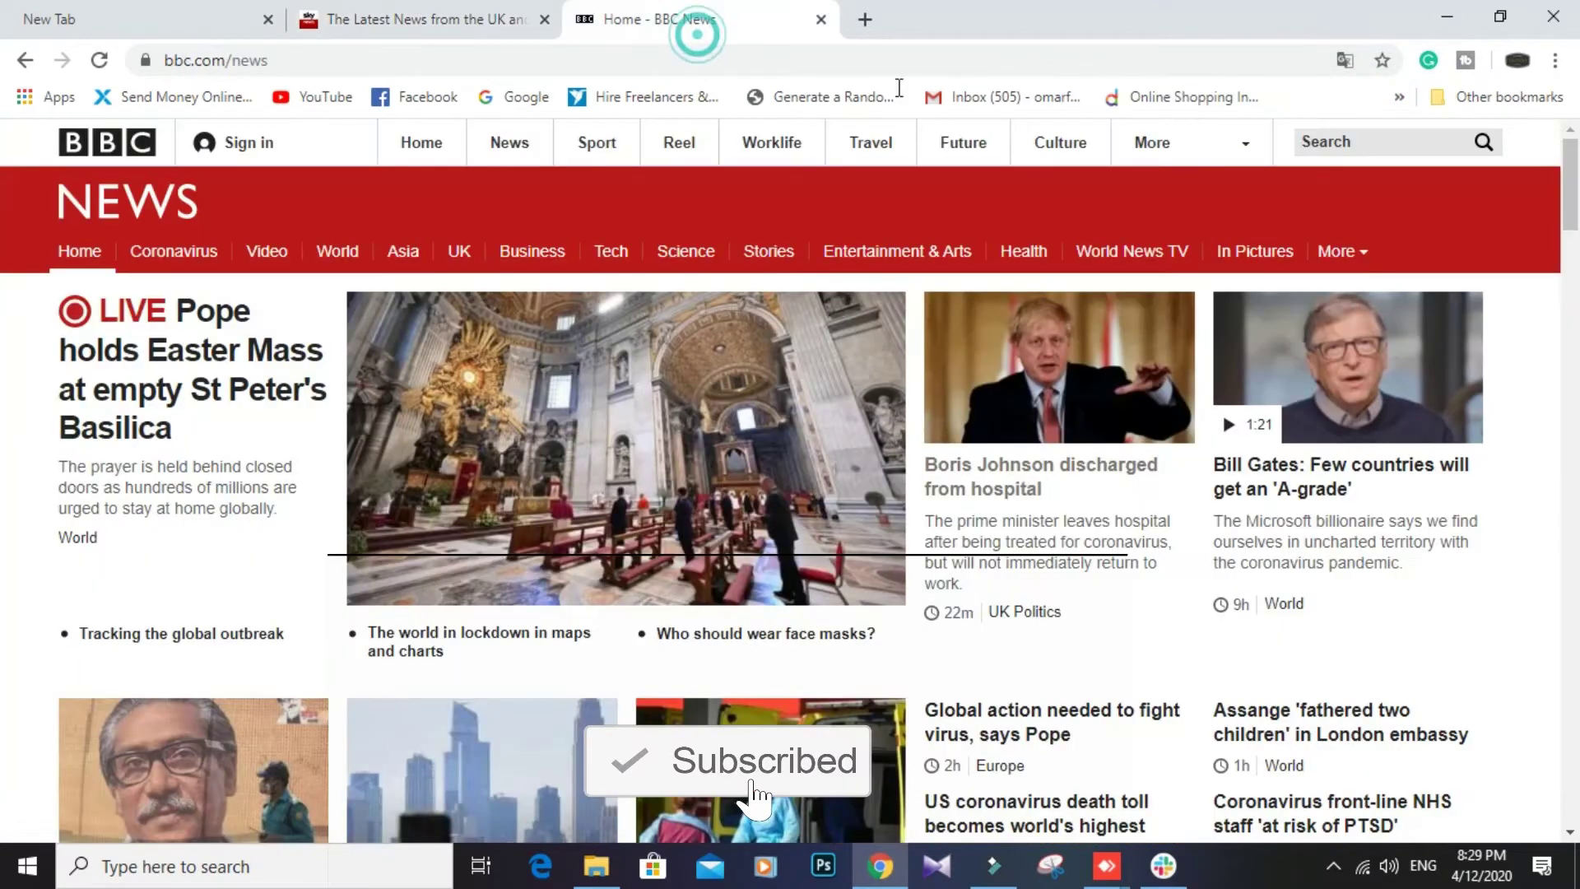
{"action": "right_click", "coordinate": [1518, 401]}
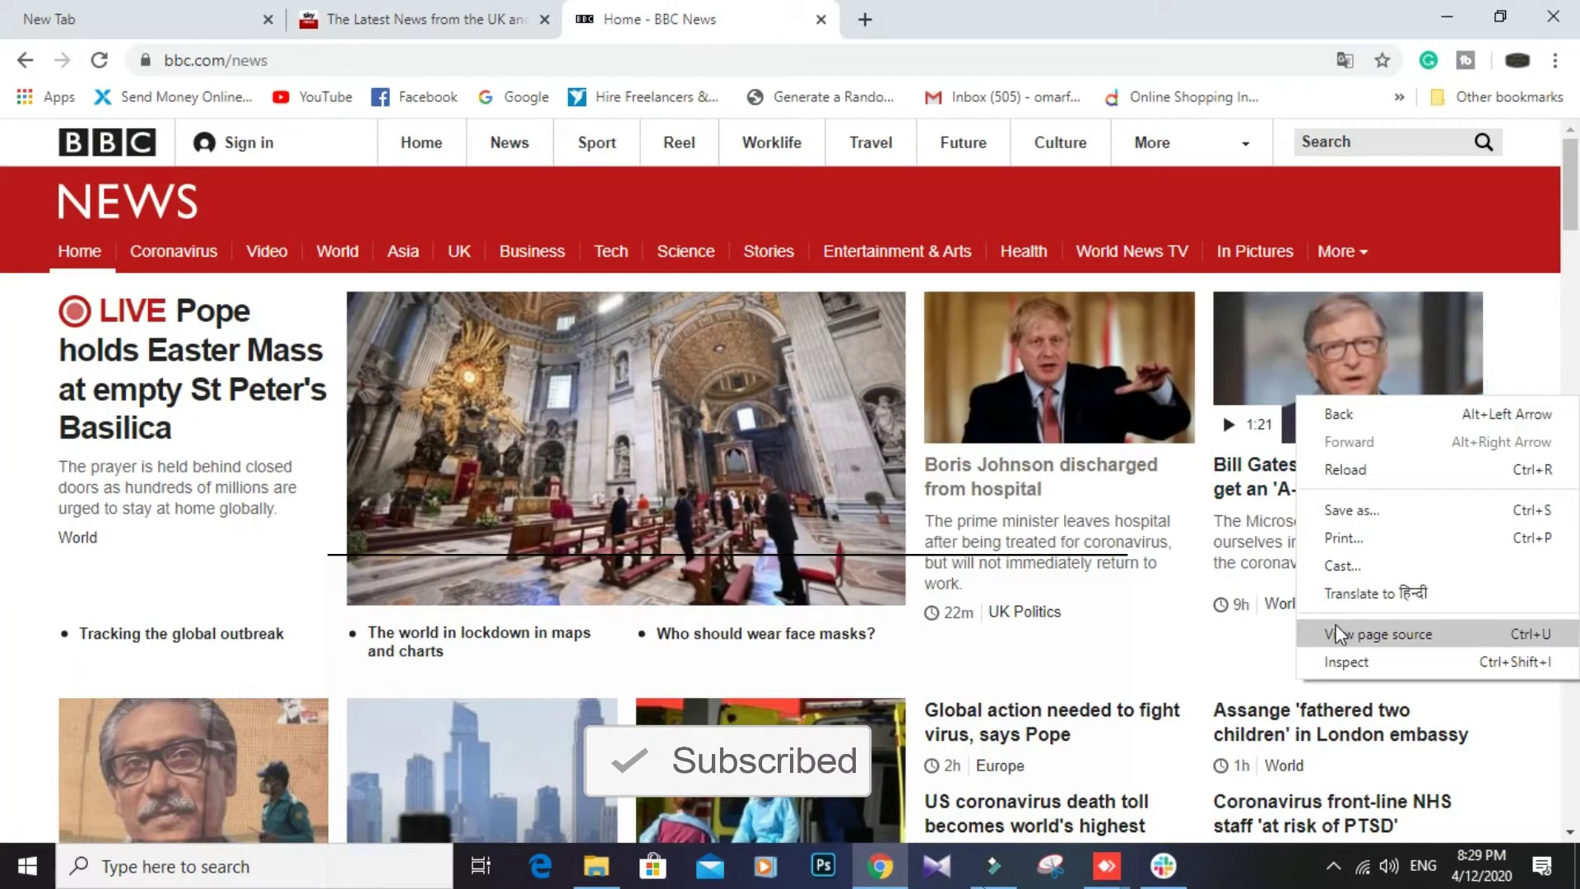
{"action": "left_click", "coordinate": [1363, 600]}
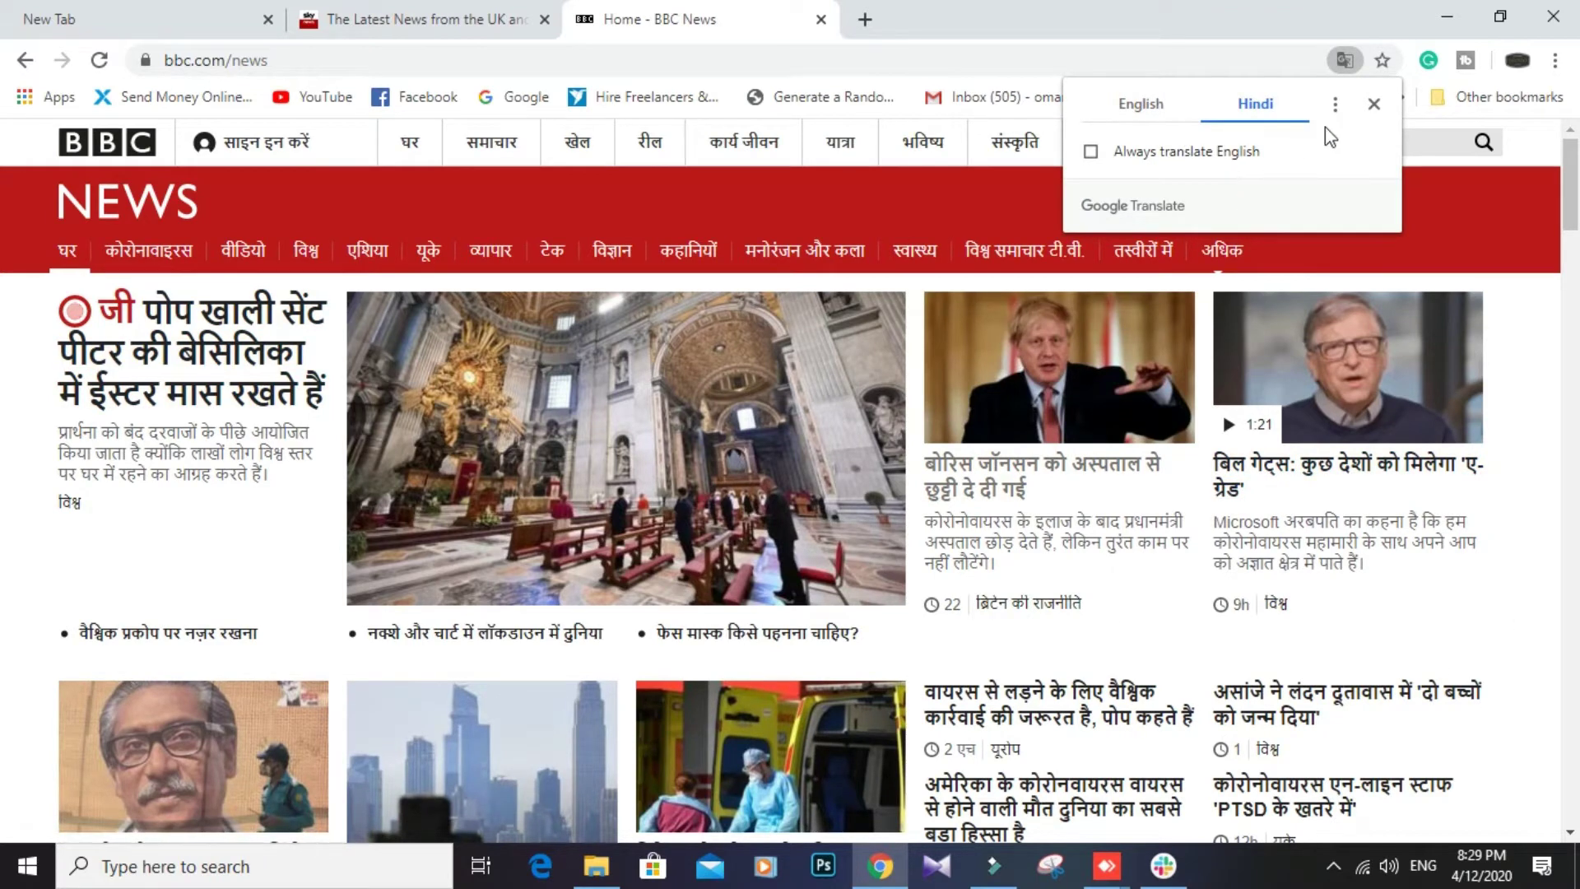
- Change the BBC News page translation to Bangla and dismiss the translation popup
{"action": "left_click", "coordinate": [1335, 104]}
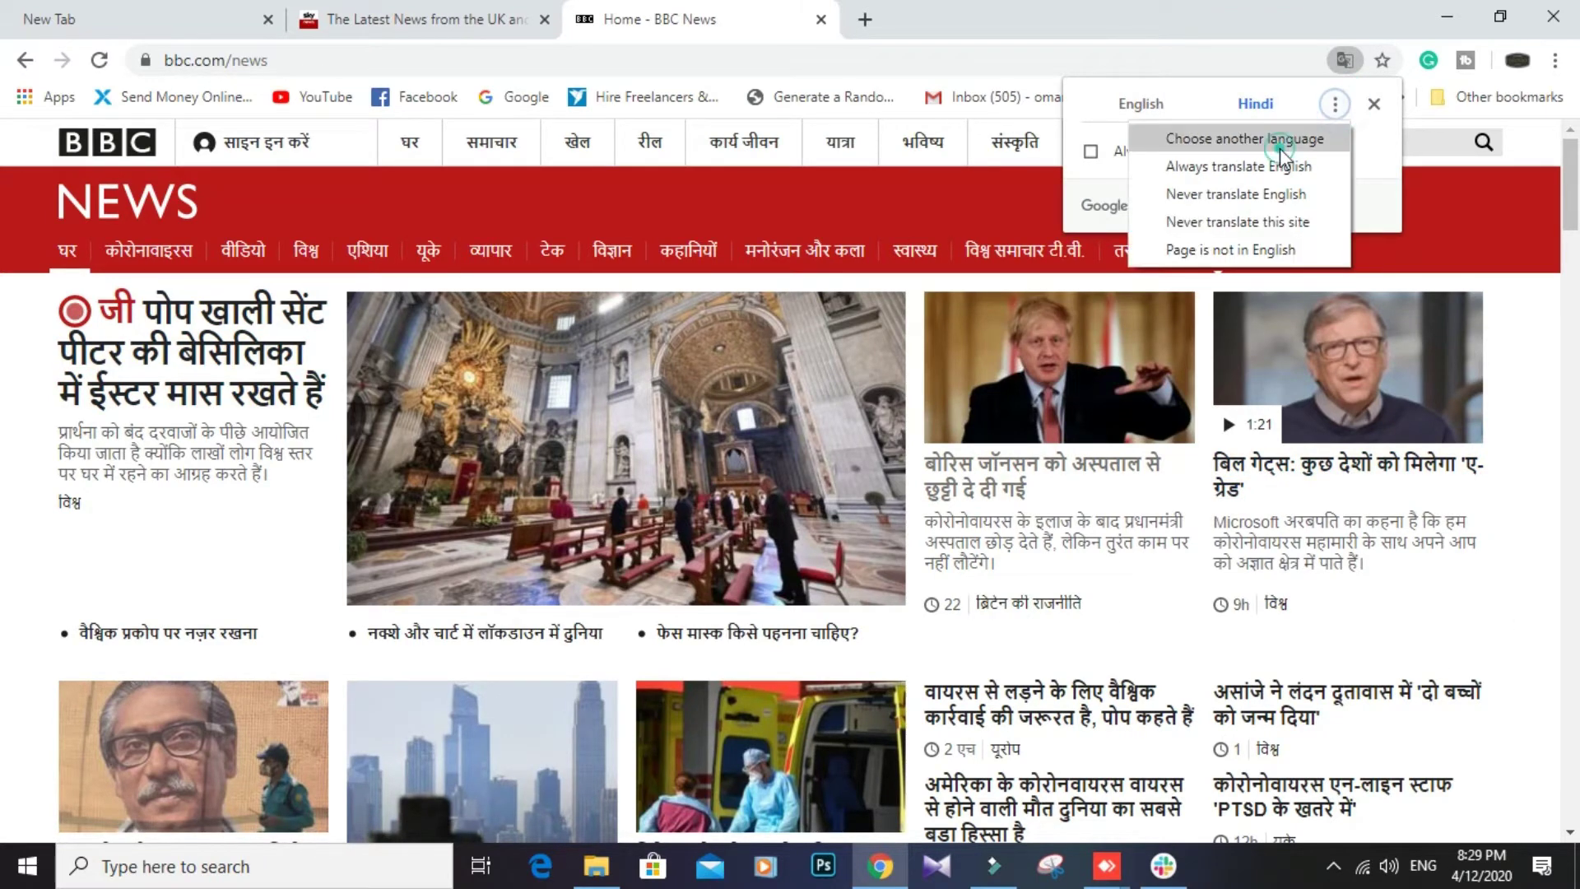
{"action": "left_click", "coordinate": [1281, 149]}
{"action": "left_click", "coordinate": [1289, 158]}
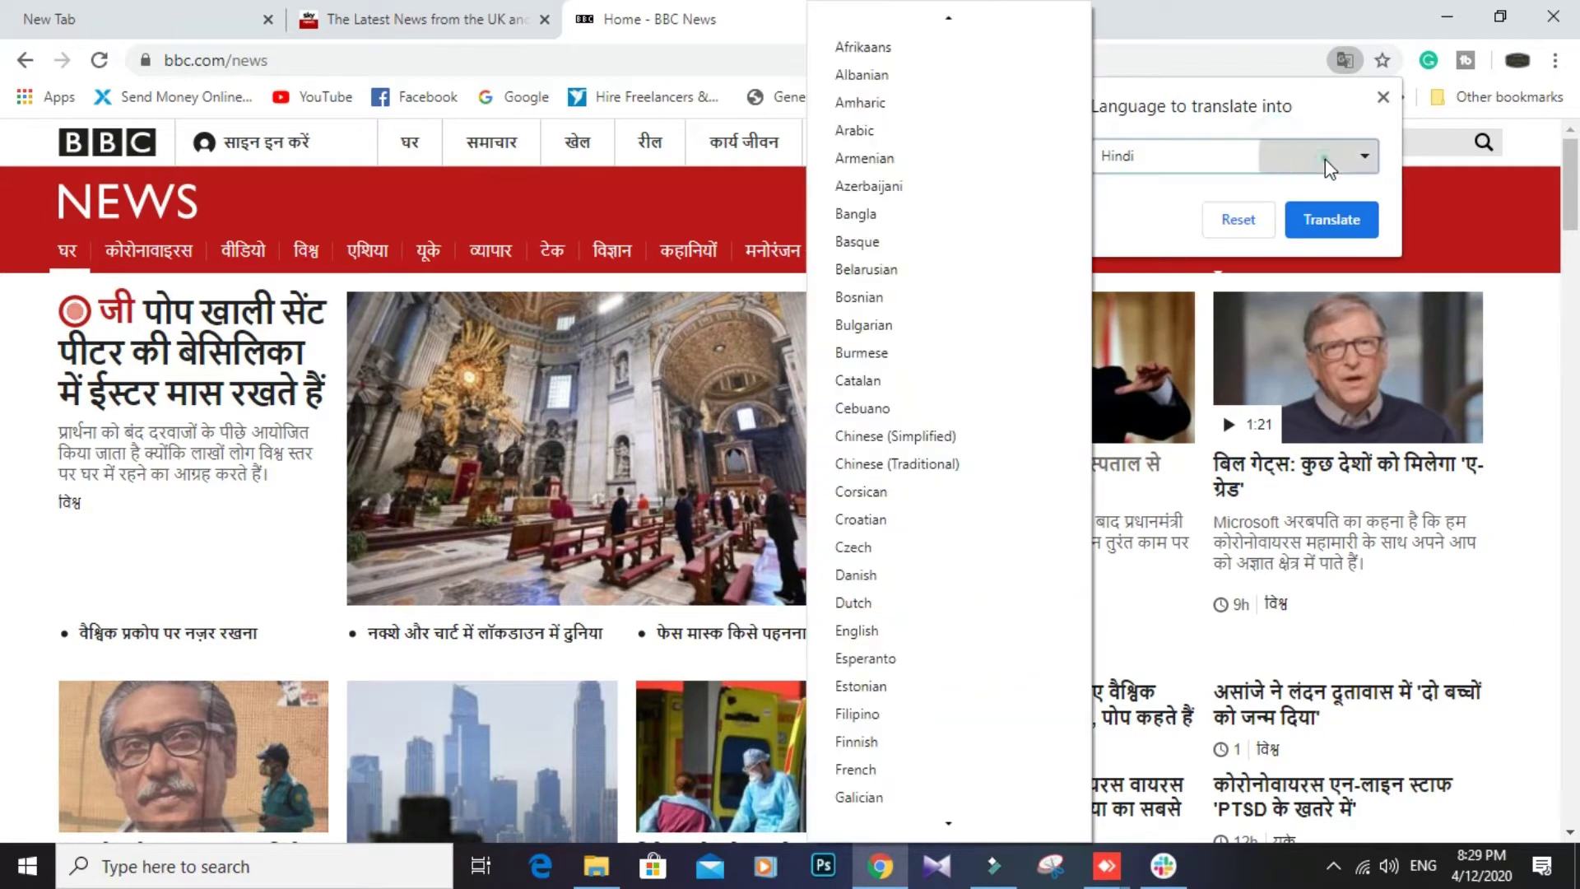
{"action": "left_click", "coordinate": [882, 217]}
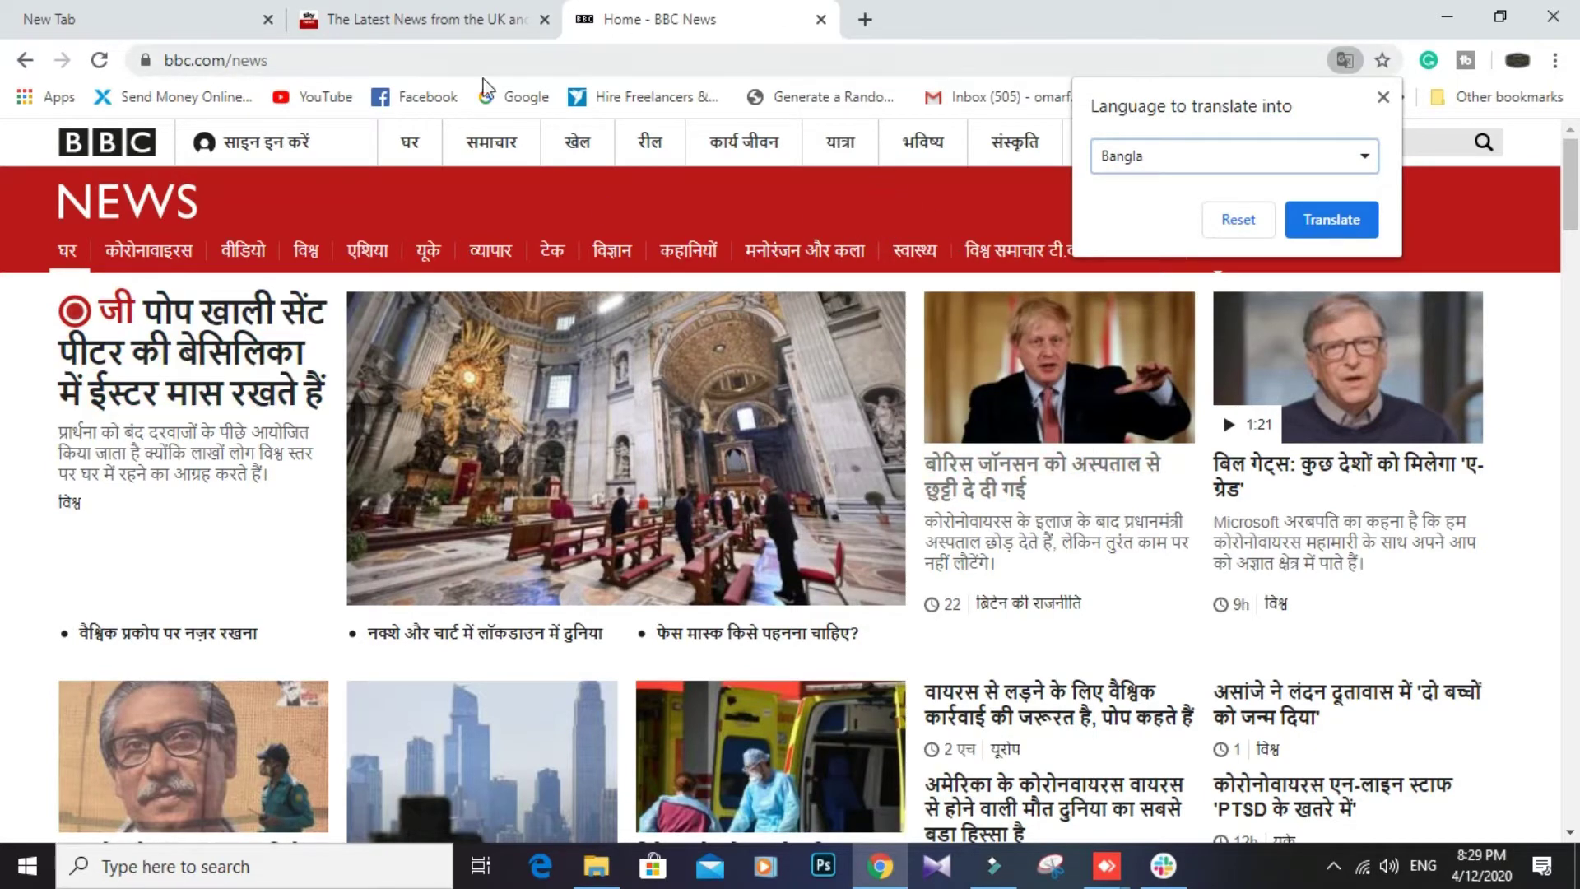
{"action": "left_click", "coordinate": [1315, 207]}
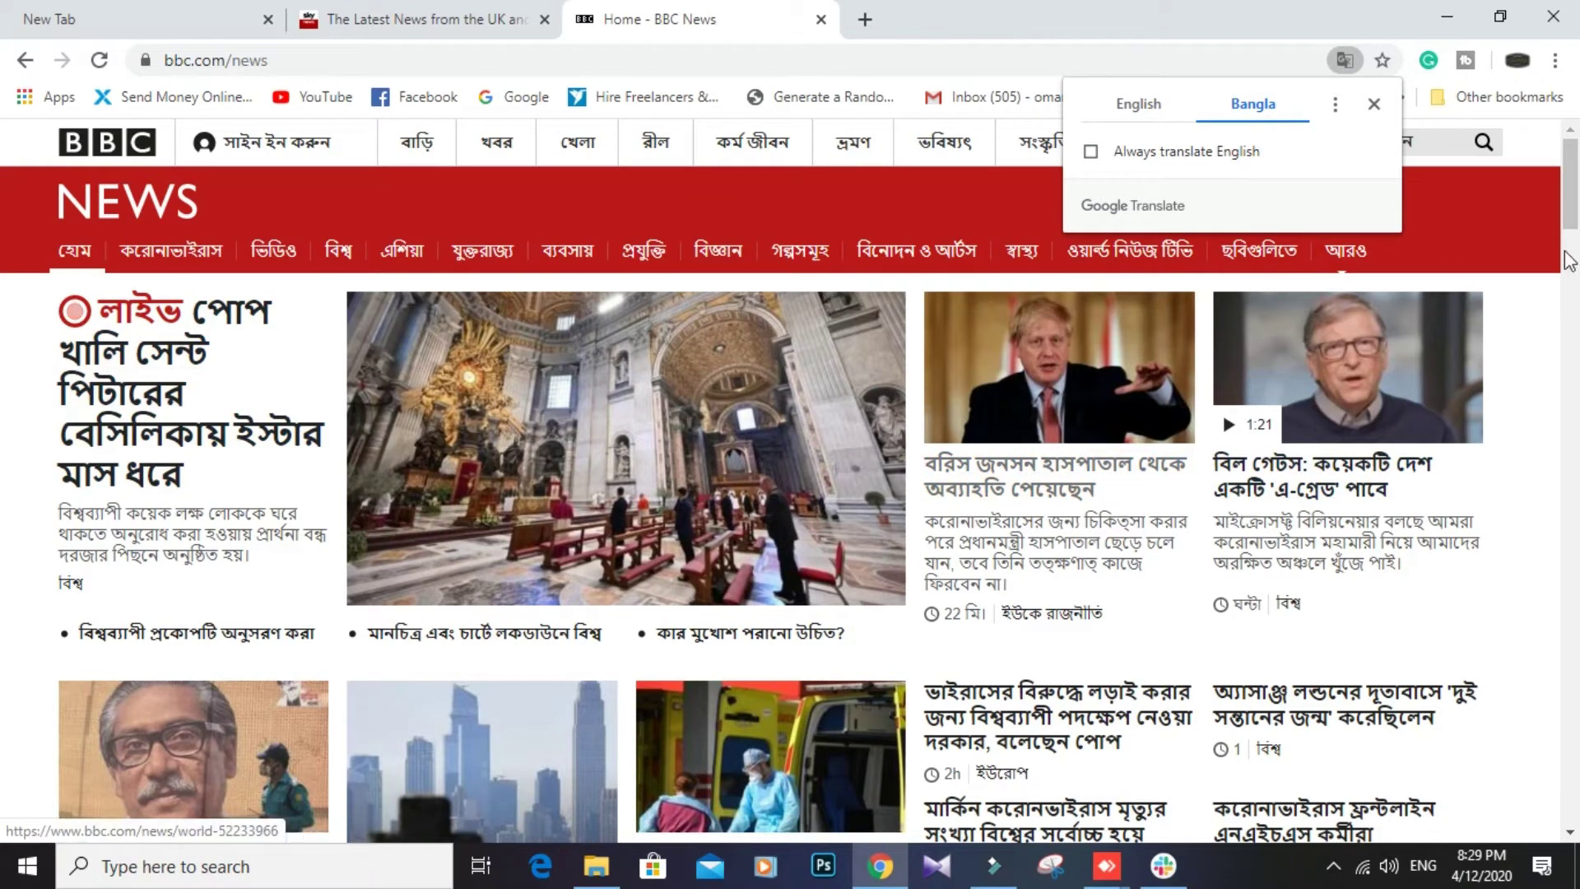
{"action": "left_click", "coordinate": [1376, 104]}
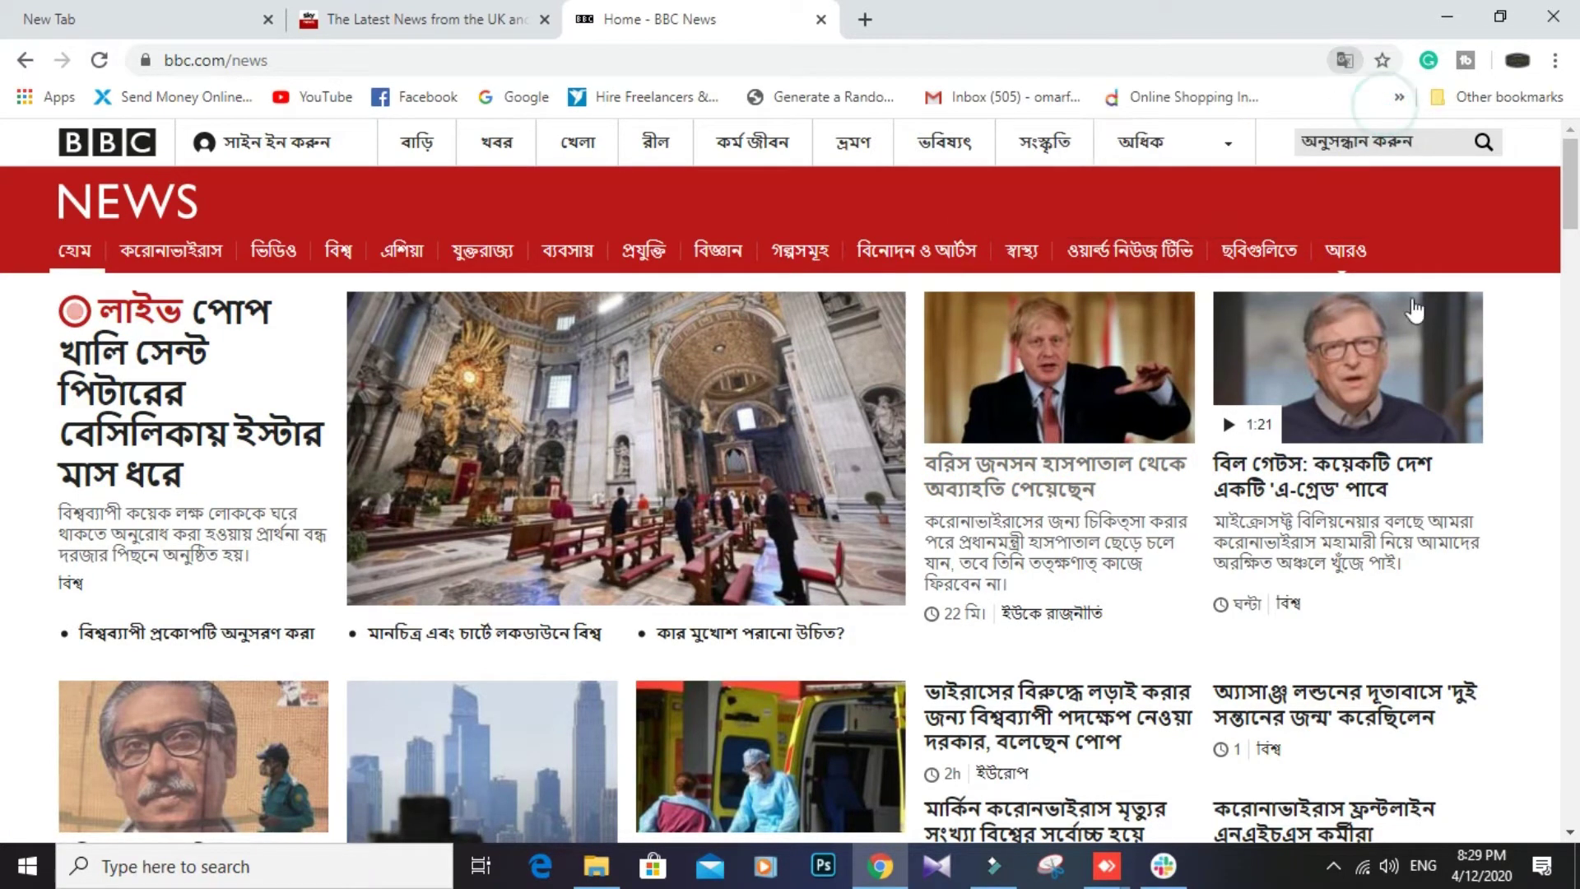
- Open a blank browser tab and close the BBC News and Sky News tabs
{"action": "left_click", "coordinate": [864, 21]}
{"action": "left_click", "coordinate": [821, 20]}
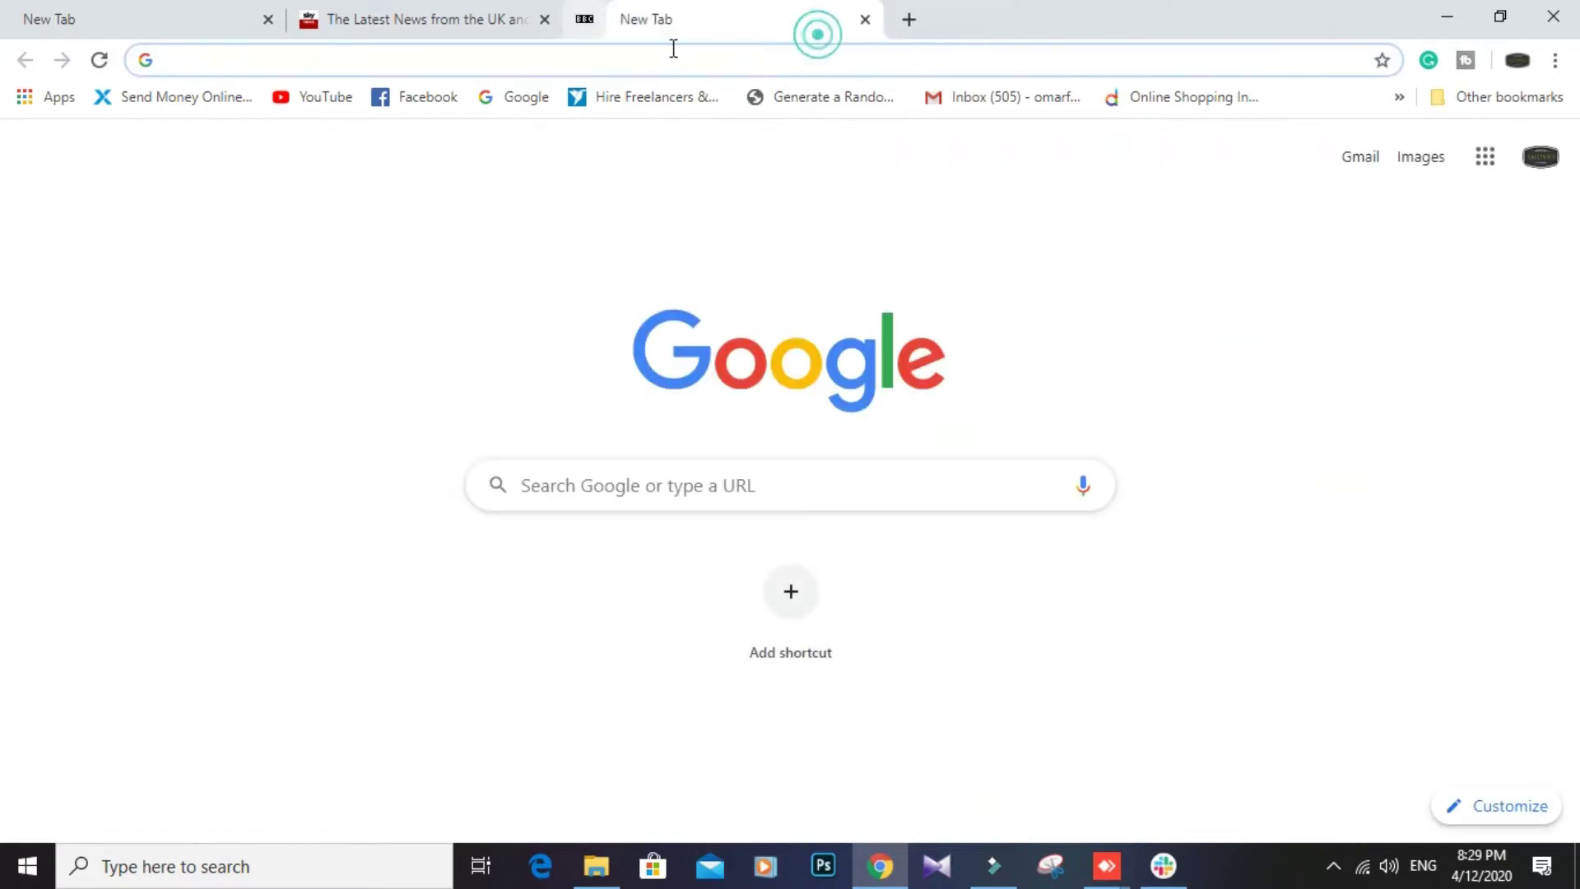
{"action": "left_click", "coordinate": [543, 19]}
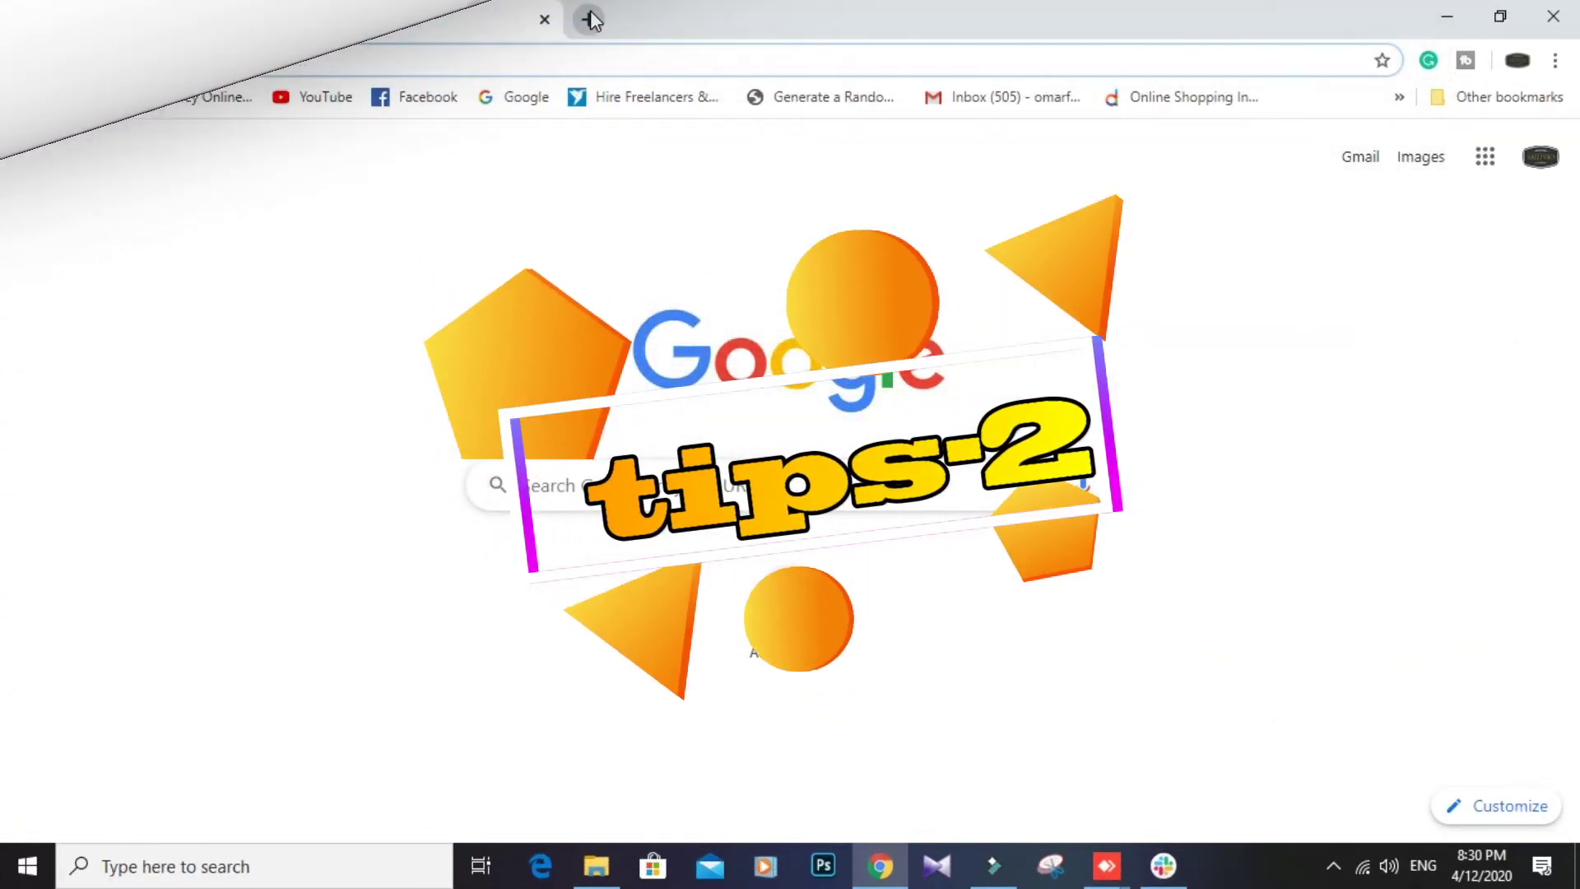
- Add another blank tab and open a new incognito window
{"action": "left_click", "coordinate": [588, 19]}
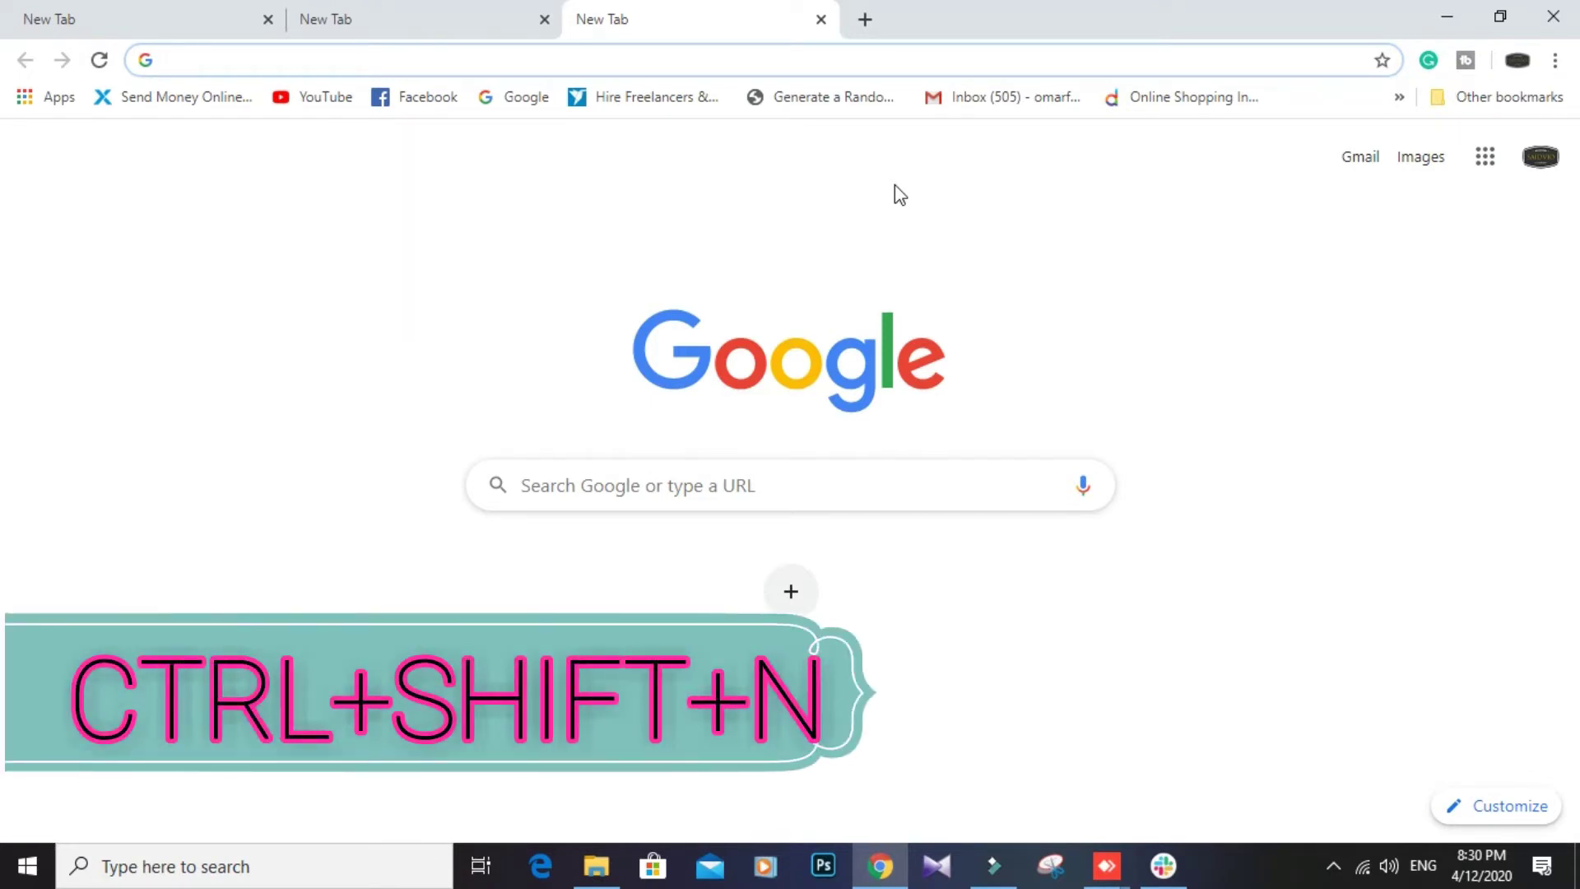
{"action": "key", "text": "ctrl+shift+n"}
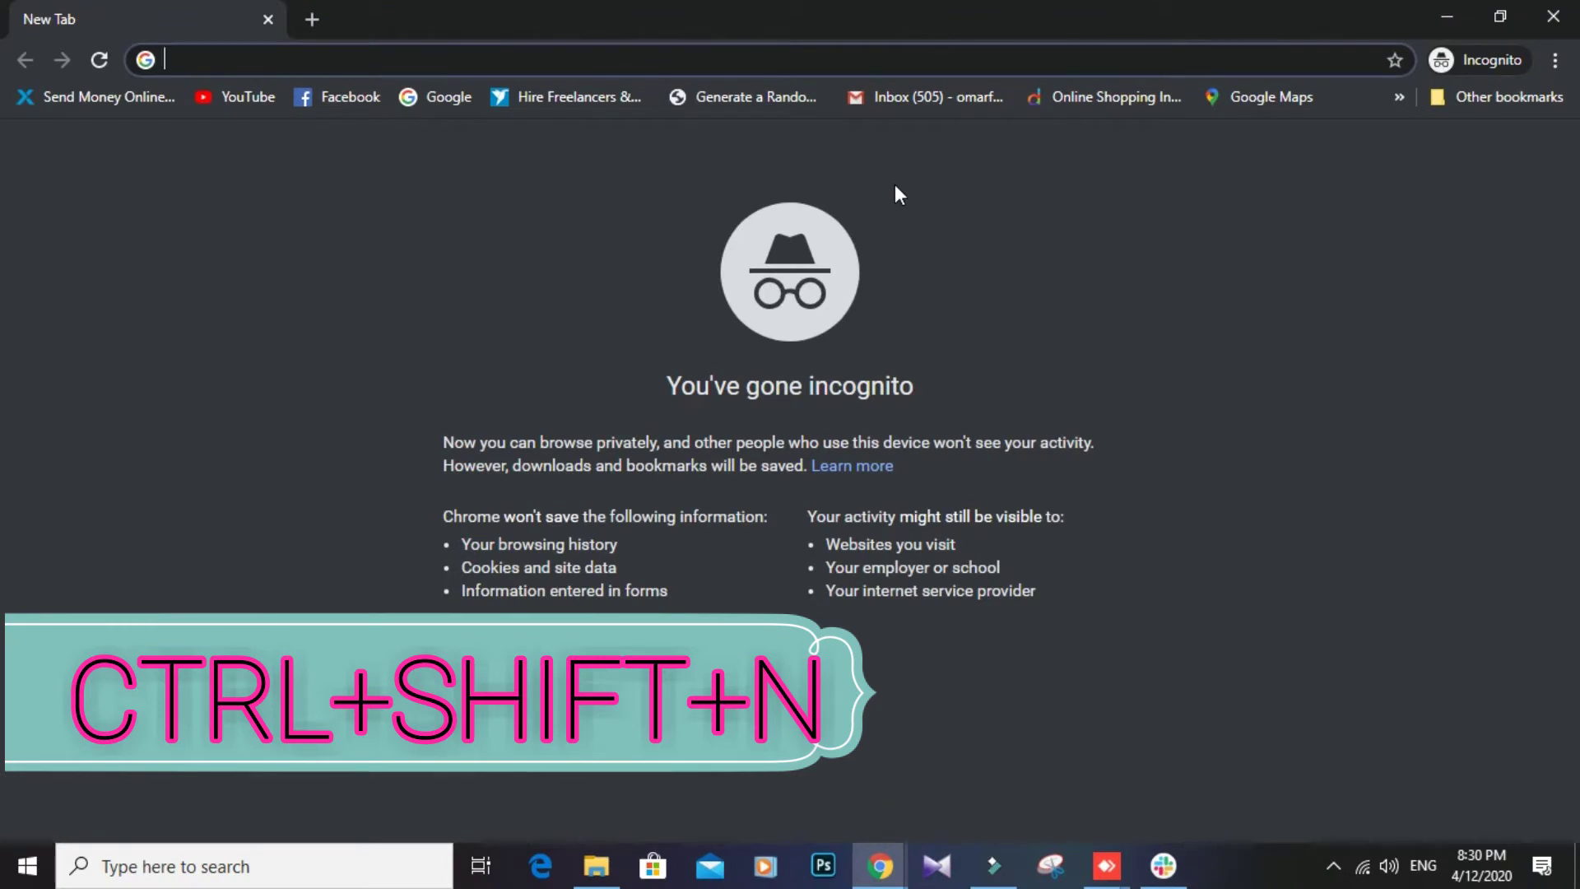
- Load youtube.com in a new tab of the incognito window
{"action": "left_click", "coordinate": [313, 18]}
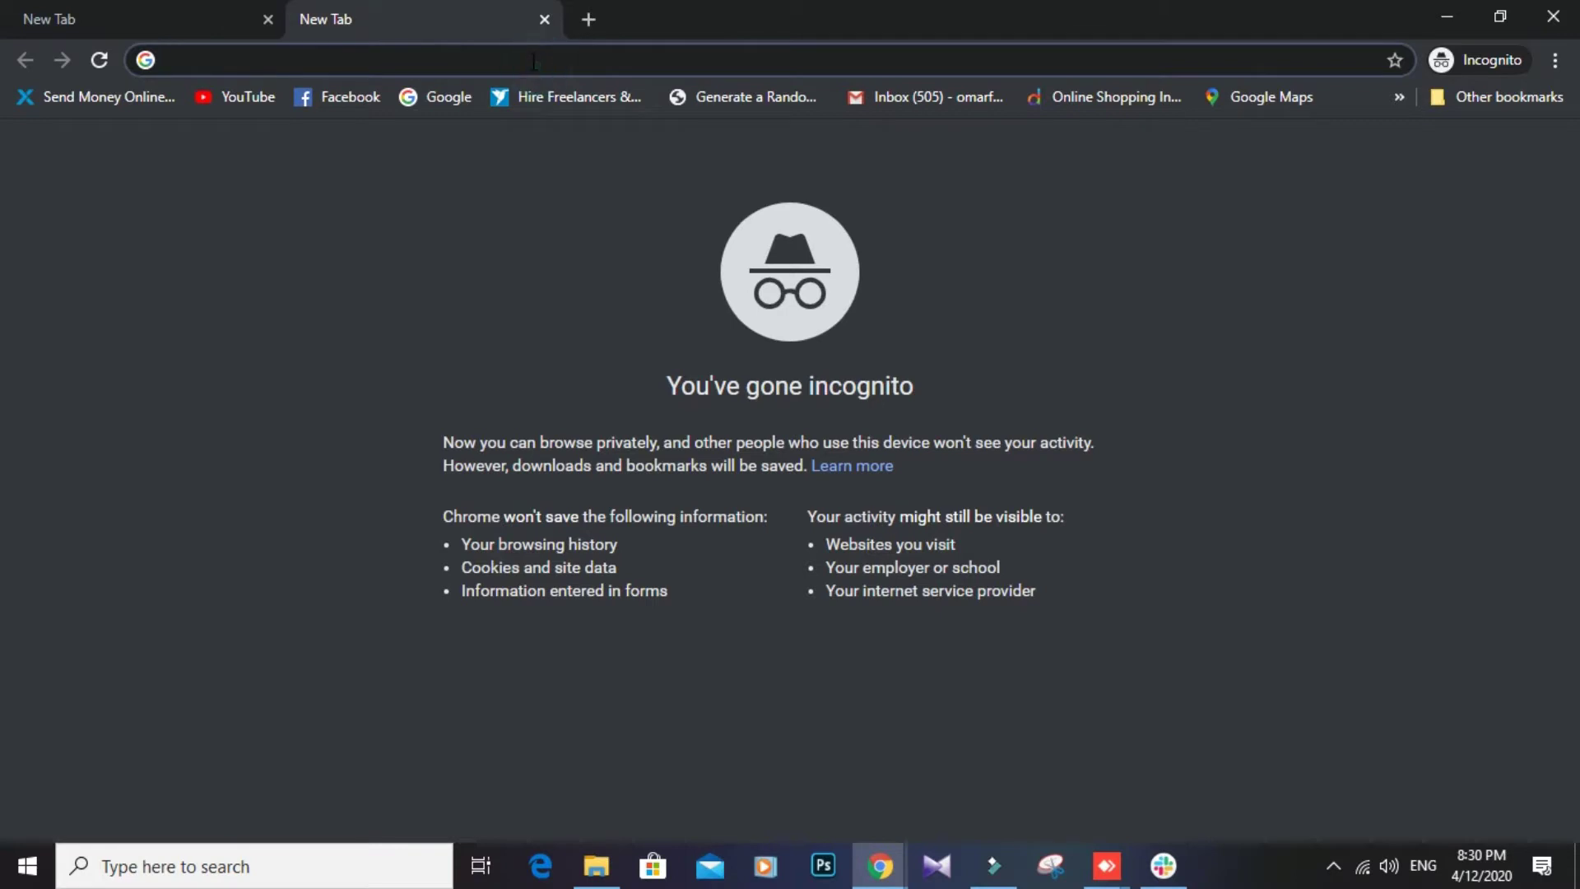
{"action": "type", "text": "you"}
{"action": "key", "text": "BackSpace"}
{"action": "key", "text": "BackSpace"}
{"action": "key", "text": "BackSpace"}
{"action": "type", "text": "youtube."}
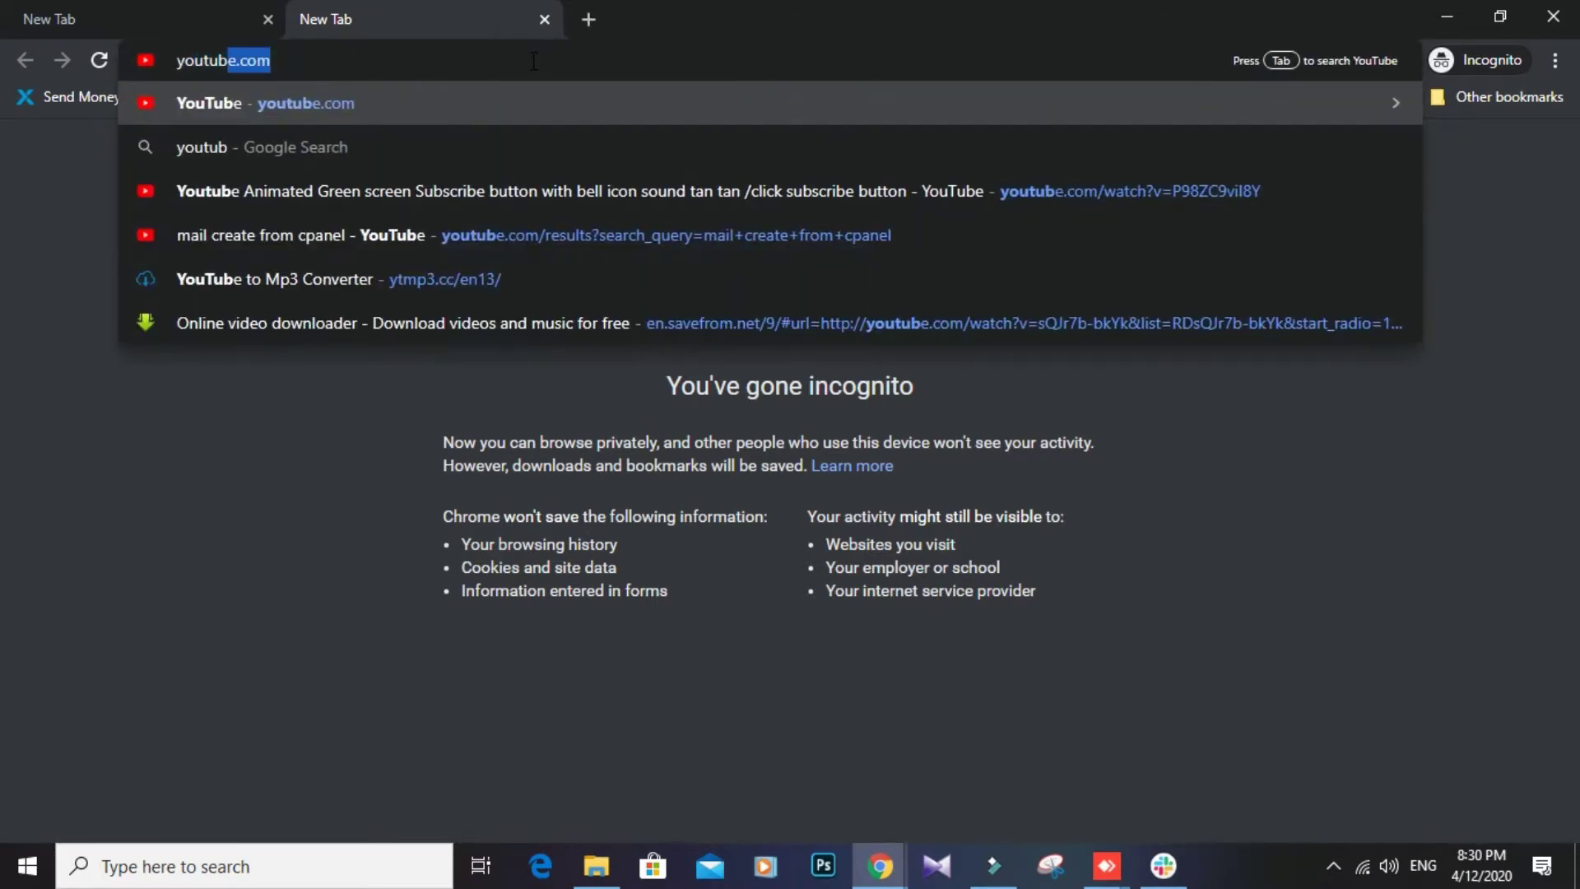
{"action": "type", "text": "co"}
{"action": "key", "text": "BackSpace"}
{"action": "key", "text": "BackSpace"}
{"action": "type", "text": ".com"}
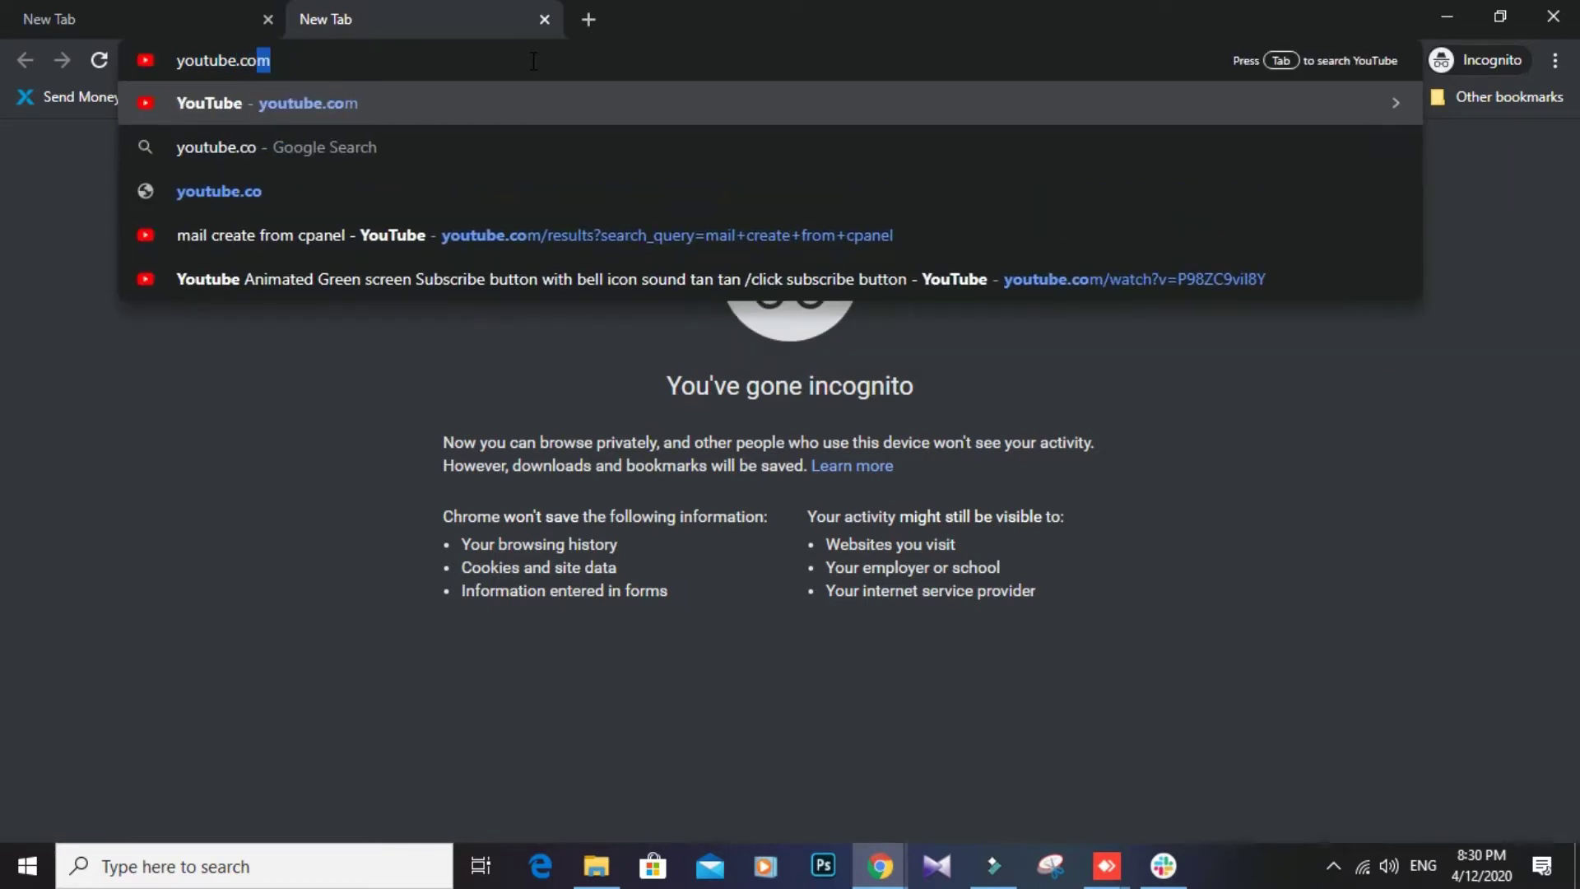
{"action": "key", "text": "Return"}
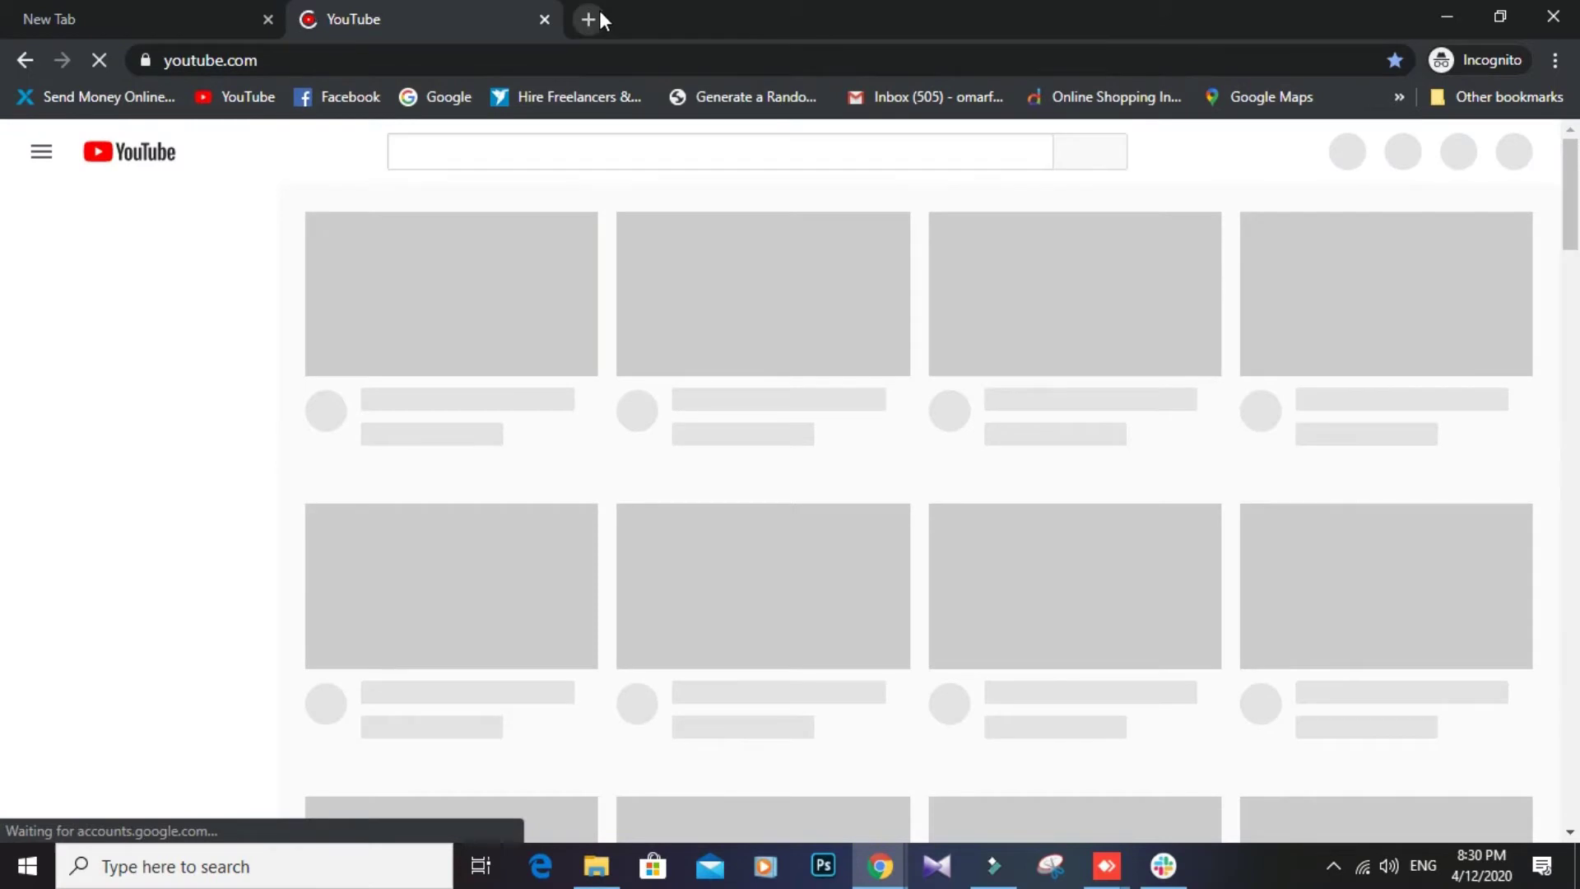
- Search for "prothom alo" in another incognito tab and open the Prothom Alo website from the results
{"action": "left_click", "coordinate": [591, 16]}
{"action": "type", "text": "p"}
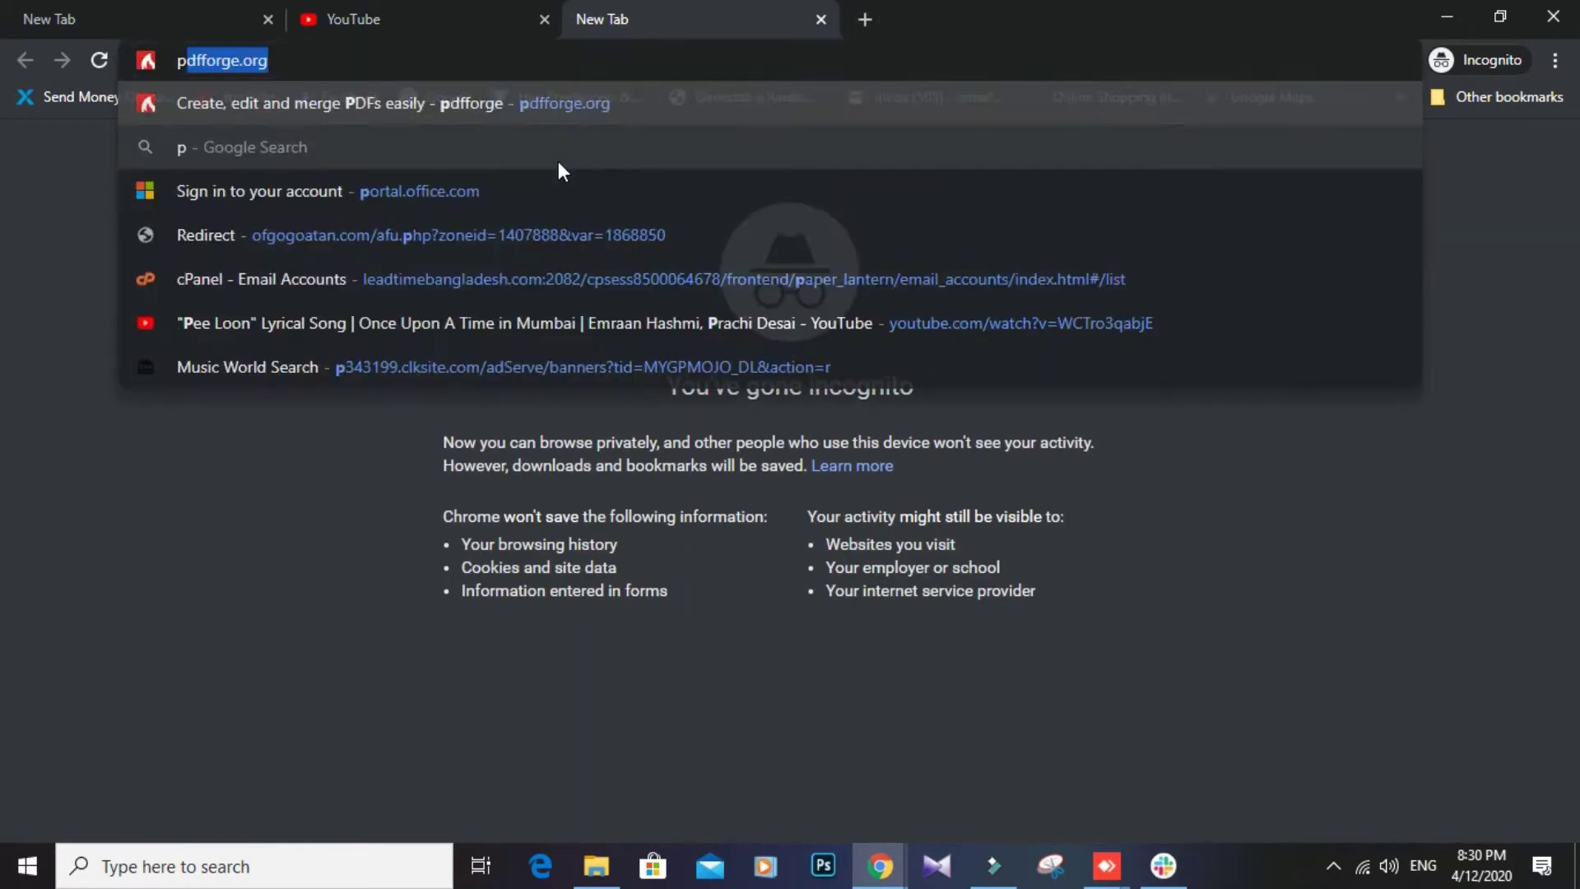
{"action": "type", "text": "rothom alo"}
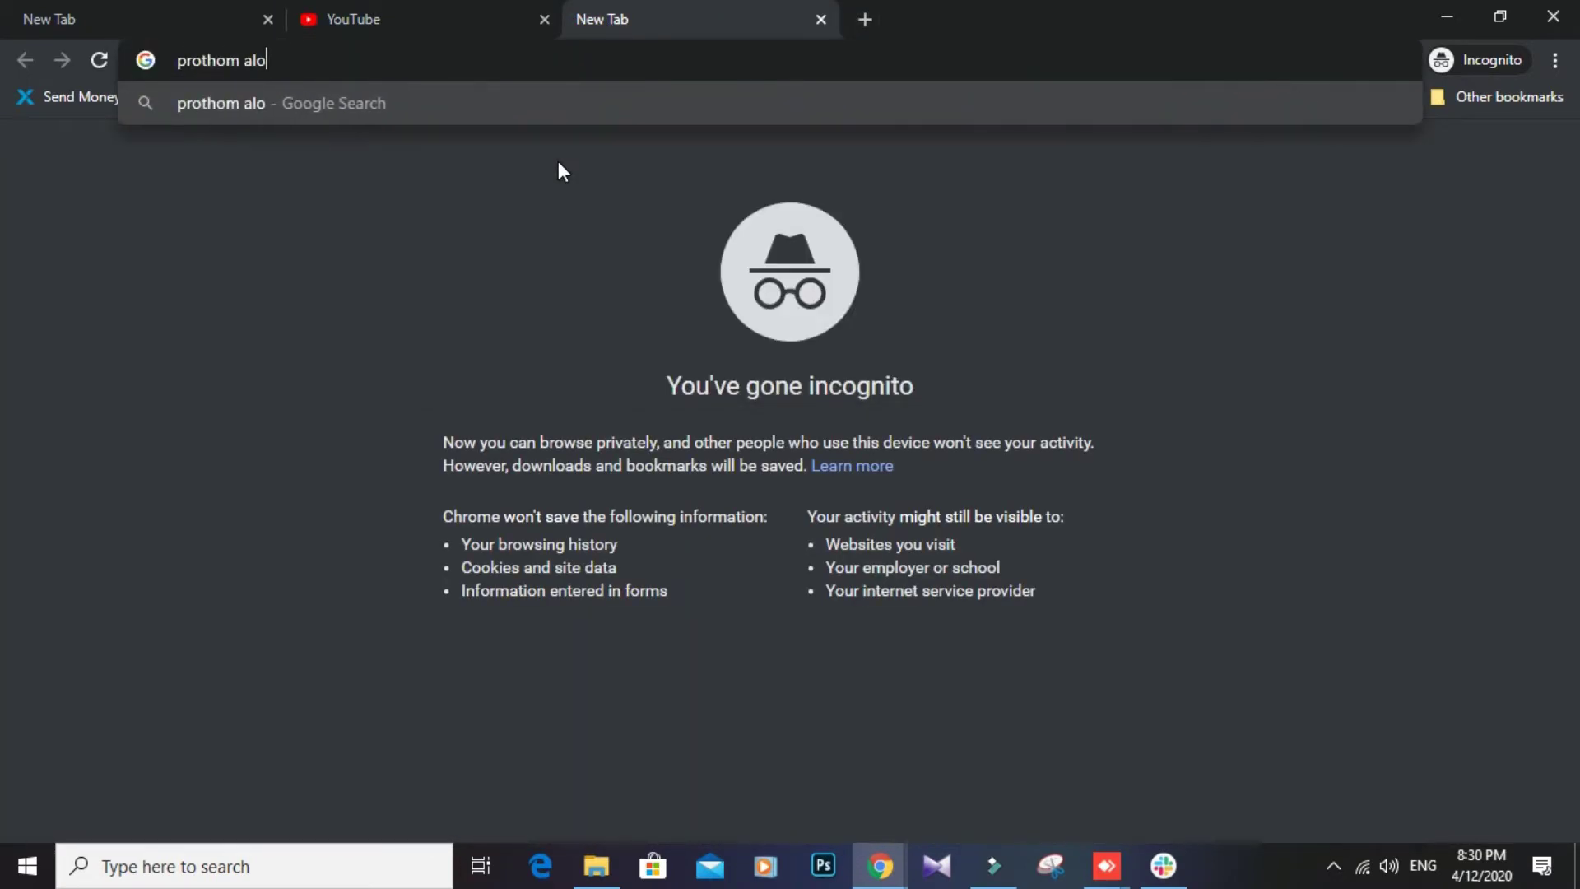
{"action": "key", "text": "Return"}
{"action": "left_click", "coordinate": [309, 363]}
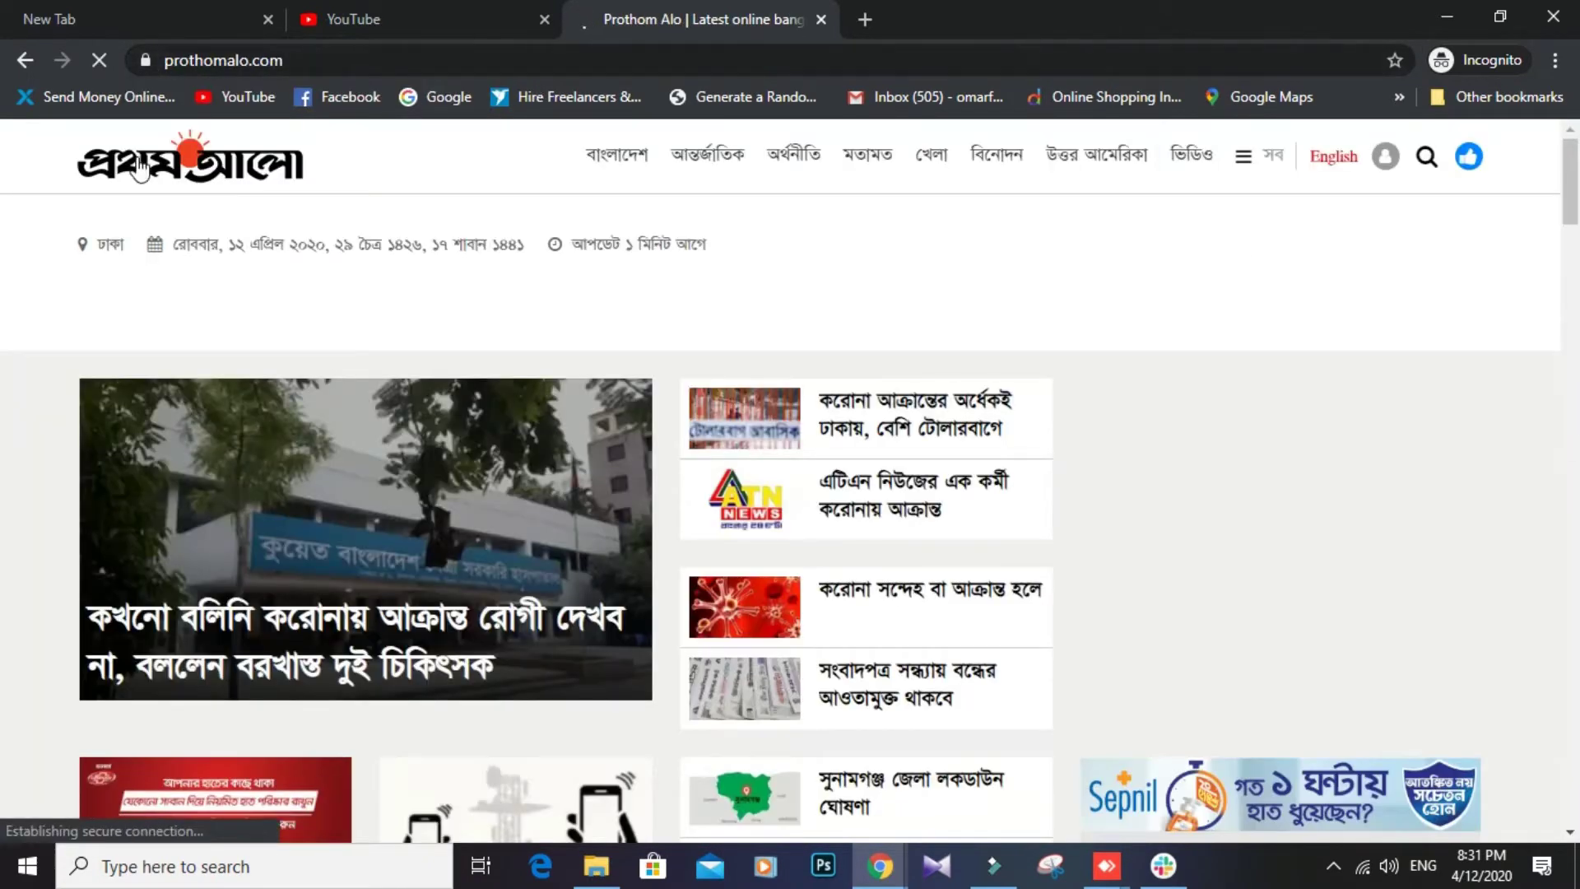
{"action": "scroll", "coordinate": [625, 527], "scroll_direction": "down", "scroll_amount": 5}
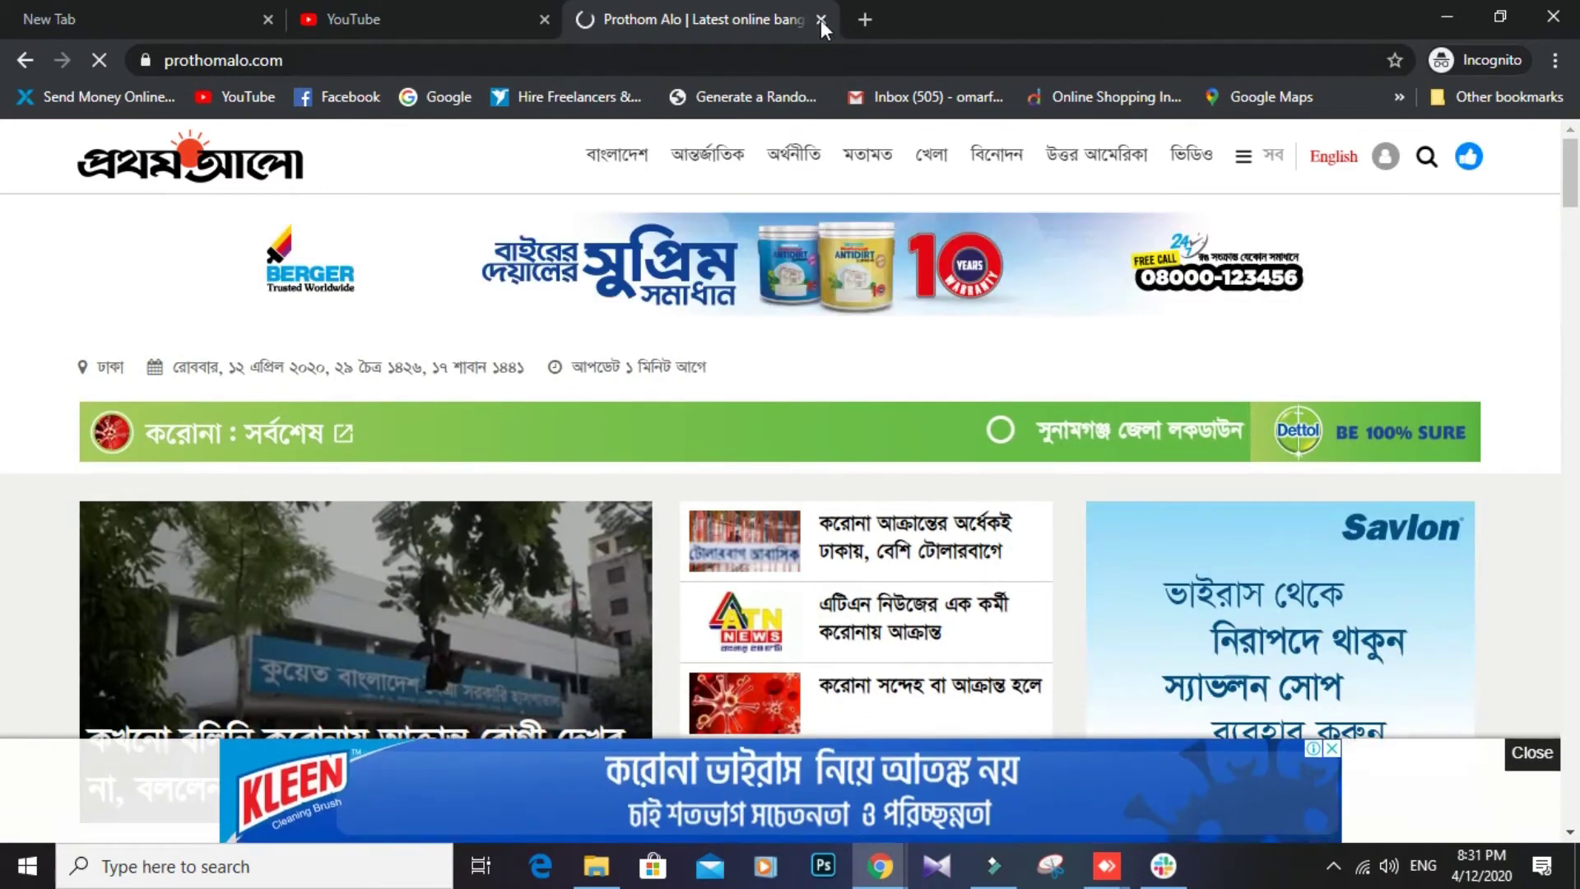
- Close the Prothom Alo and YouTube tabs and the remaining blank tab to exit the incognito window
{"action": "left_click", "coordinate": [822, 20]}
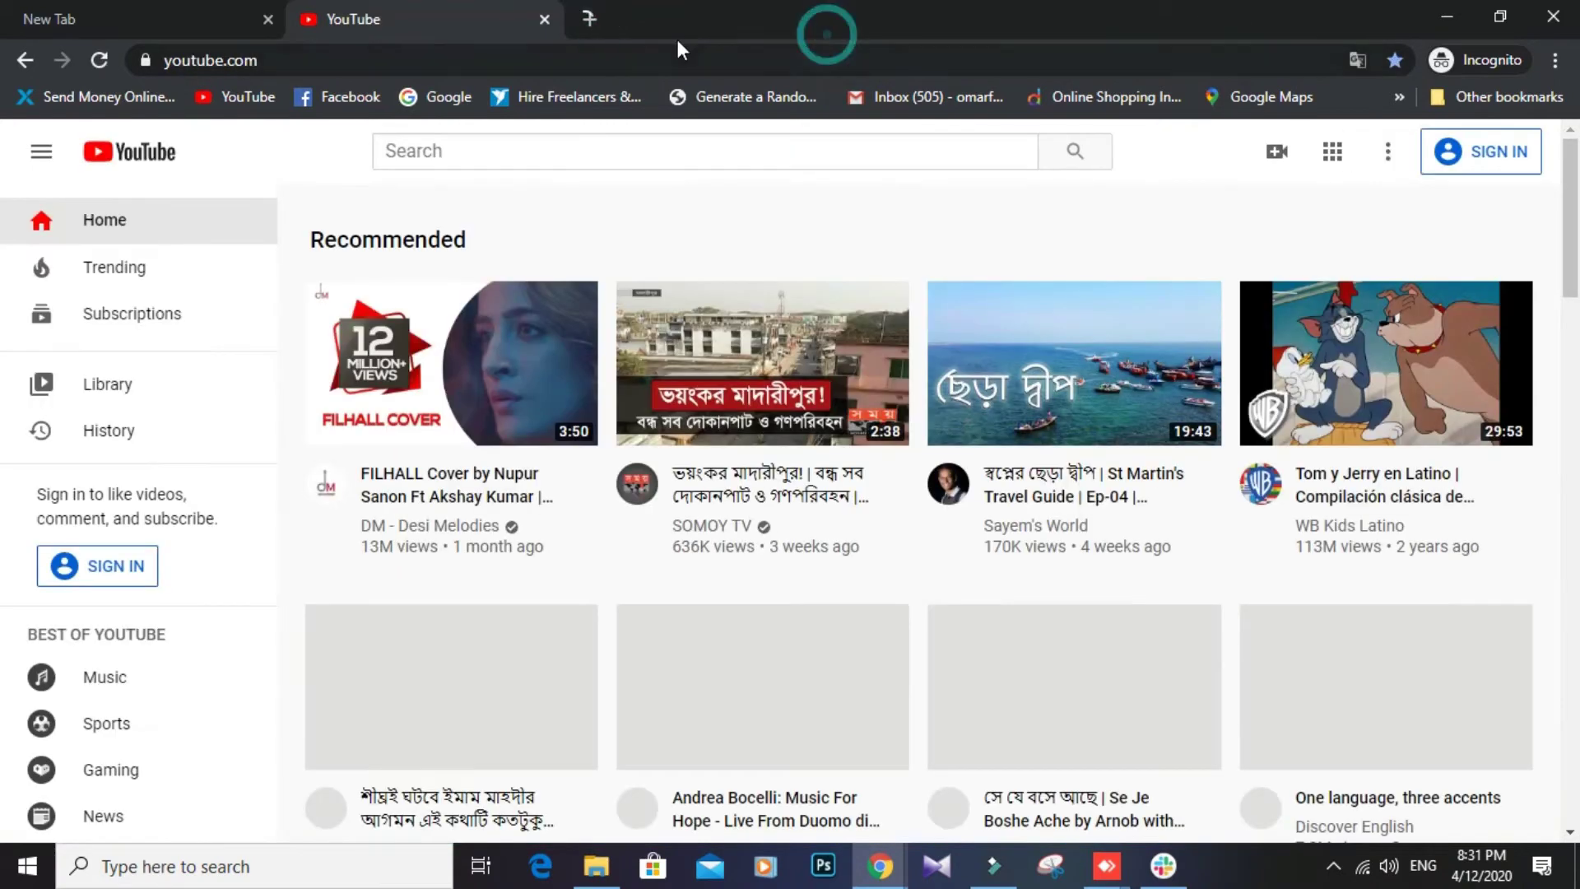
{"action": "left_click", "coordinate": [541, 24]}
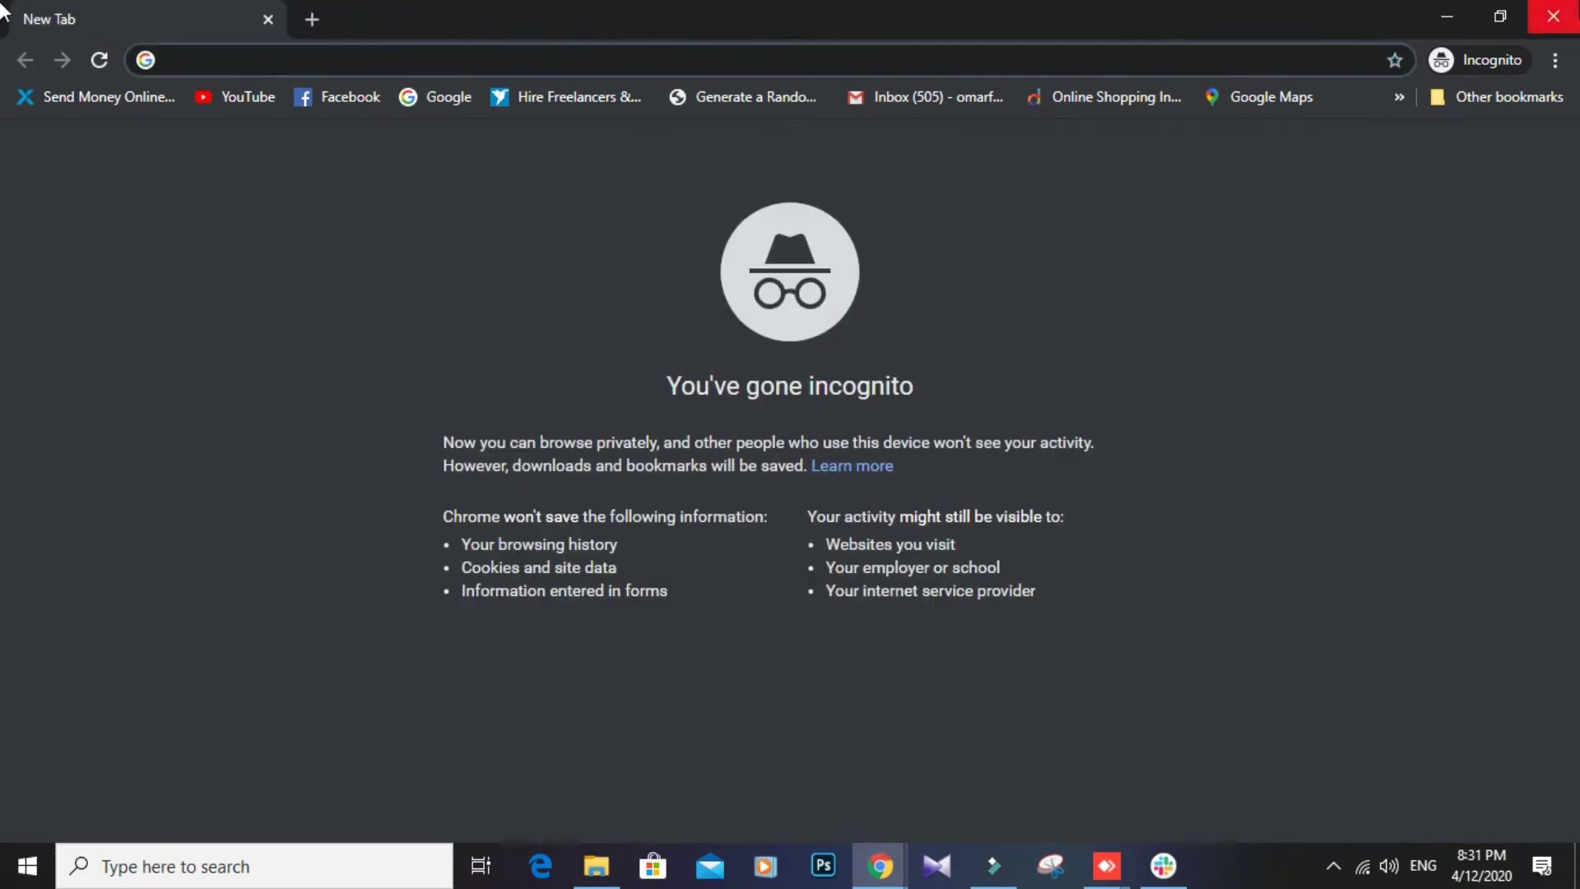
{"action": "key", "text": "ctrl+w"}
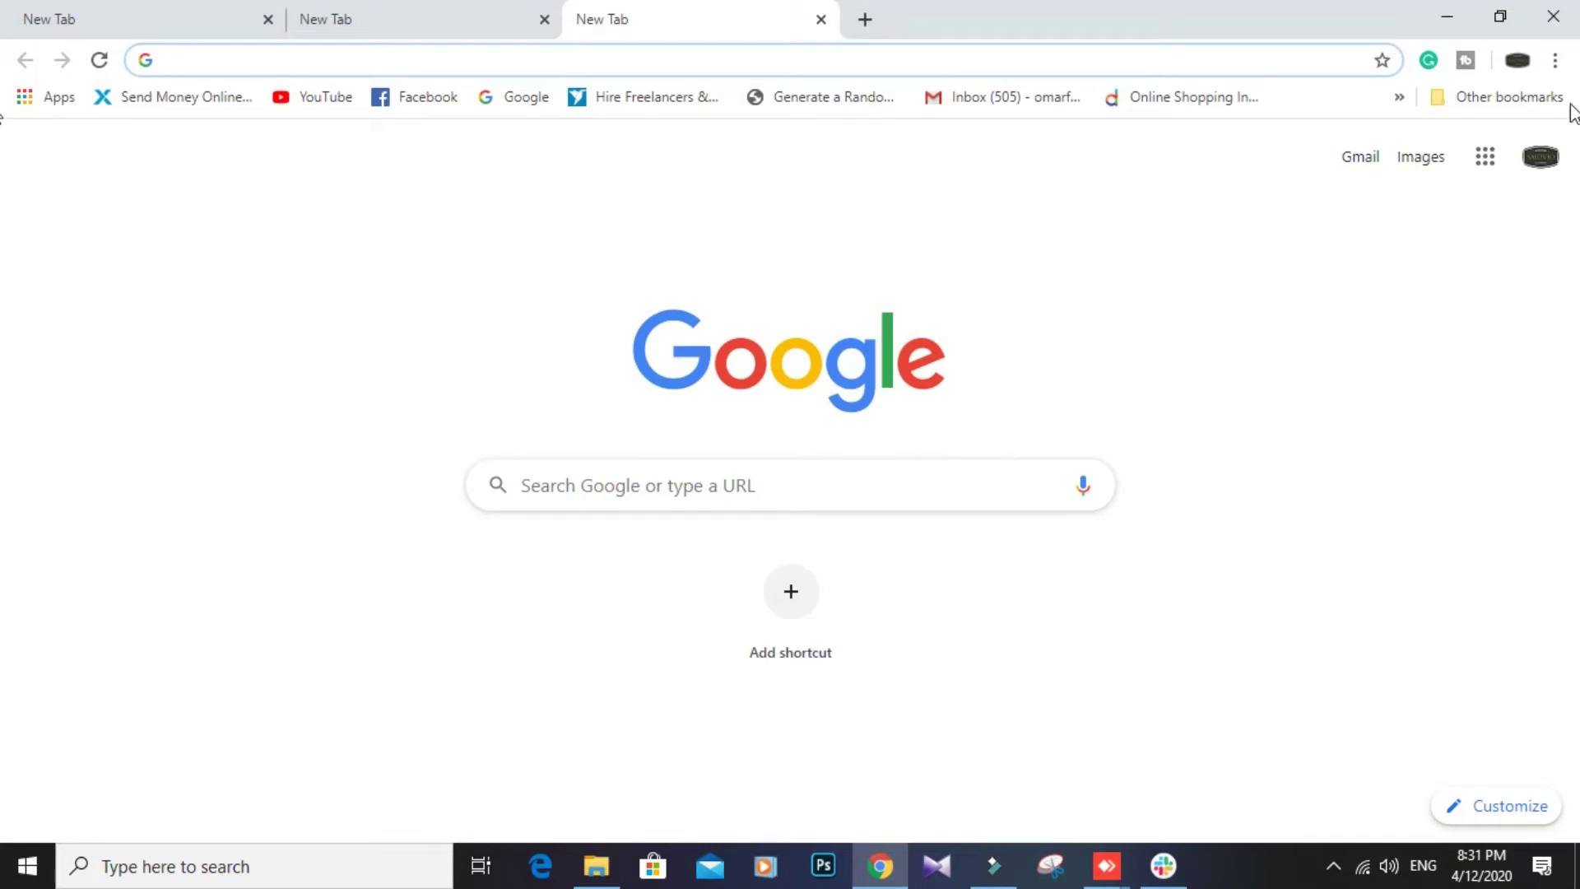
- Open the full browsing history page in the regular window to check which visited sites were recorded
{"action": "left_click", "coordinate": [1555, 60]}
{"action": "mouse_move", "coordinate": [1462, 191]}
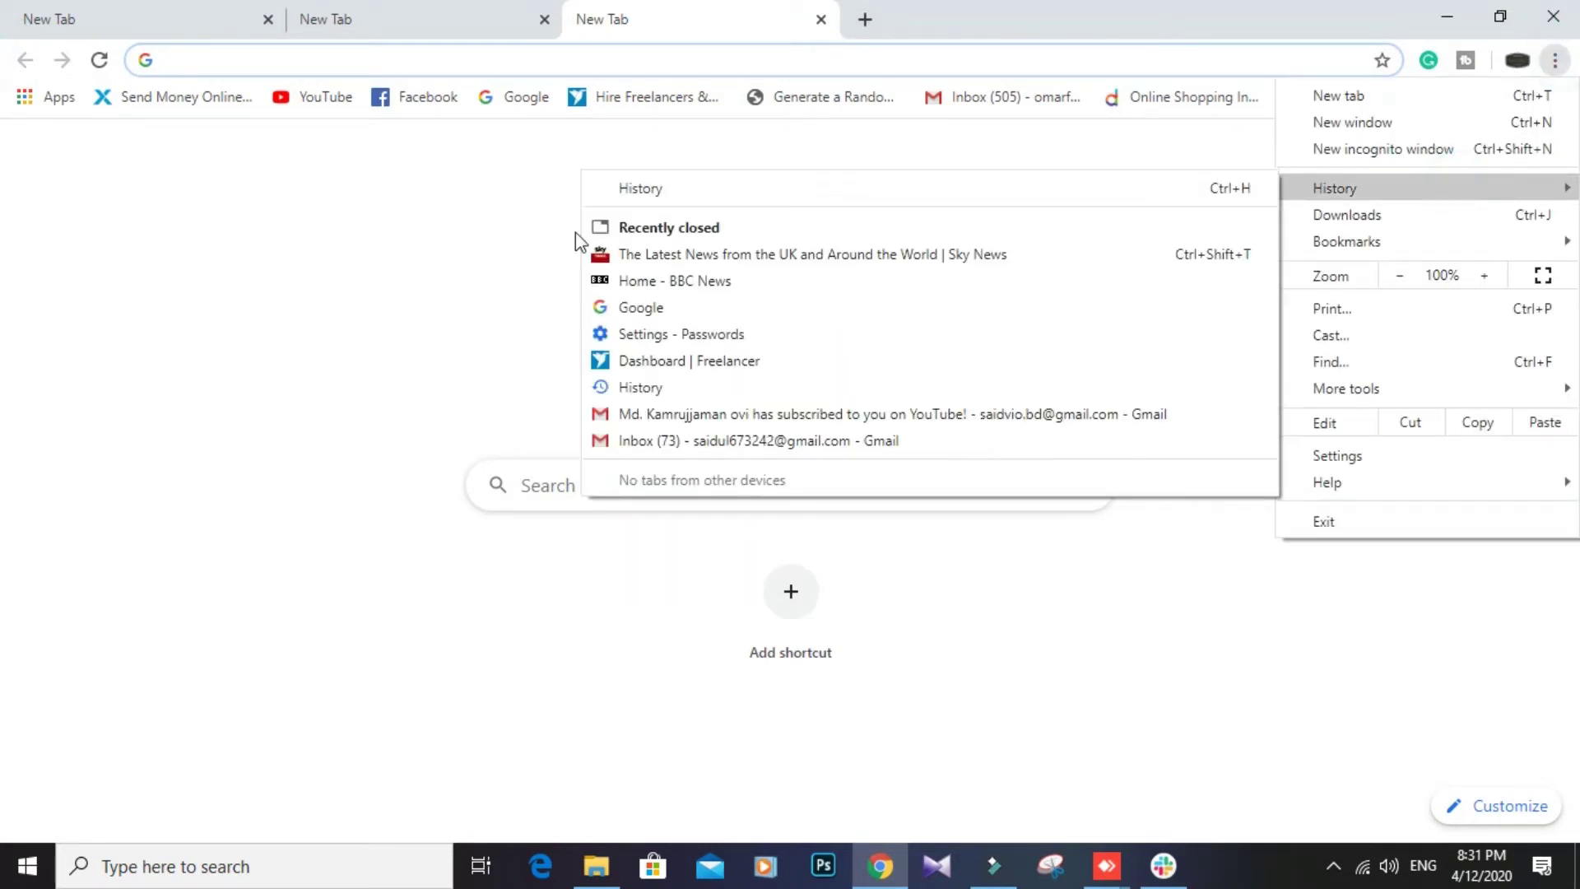
{"action": "left_click", "coordinate": [641, 190]}
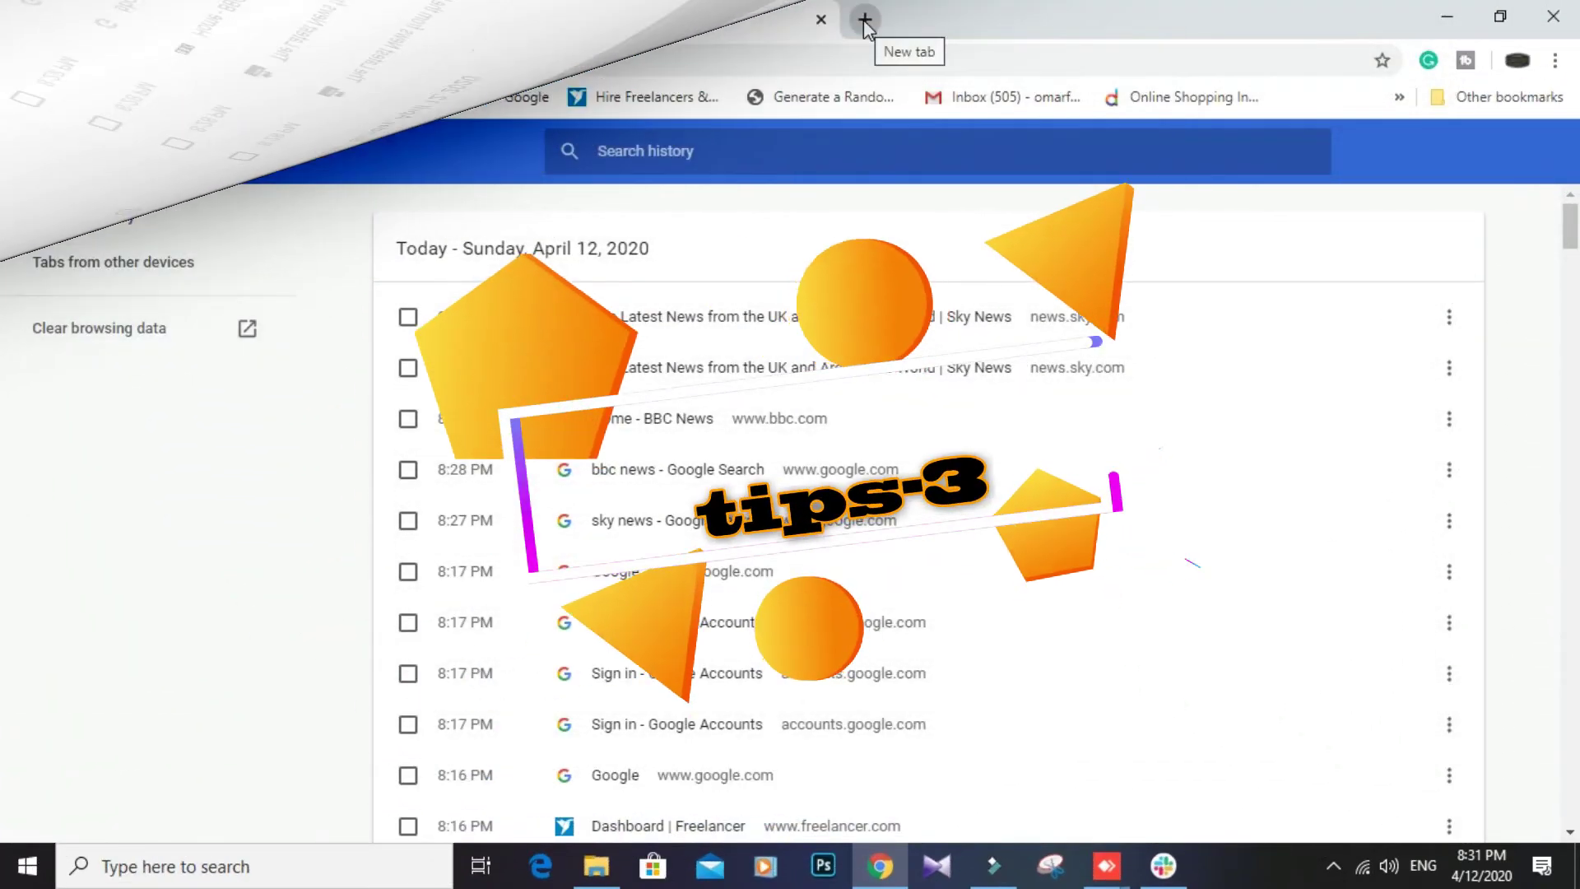
- Close the History tab and an older blank tab, and add new blank tabs in their place
{"action": "left_click", "coordinate": [864, 19]}
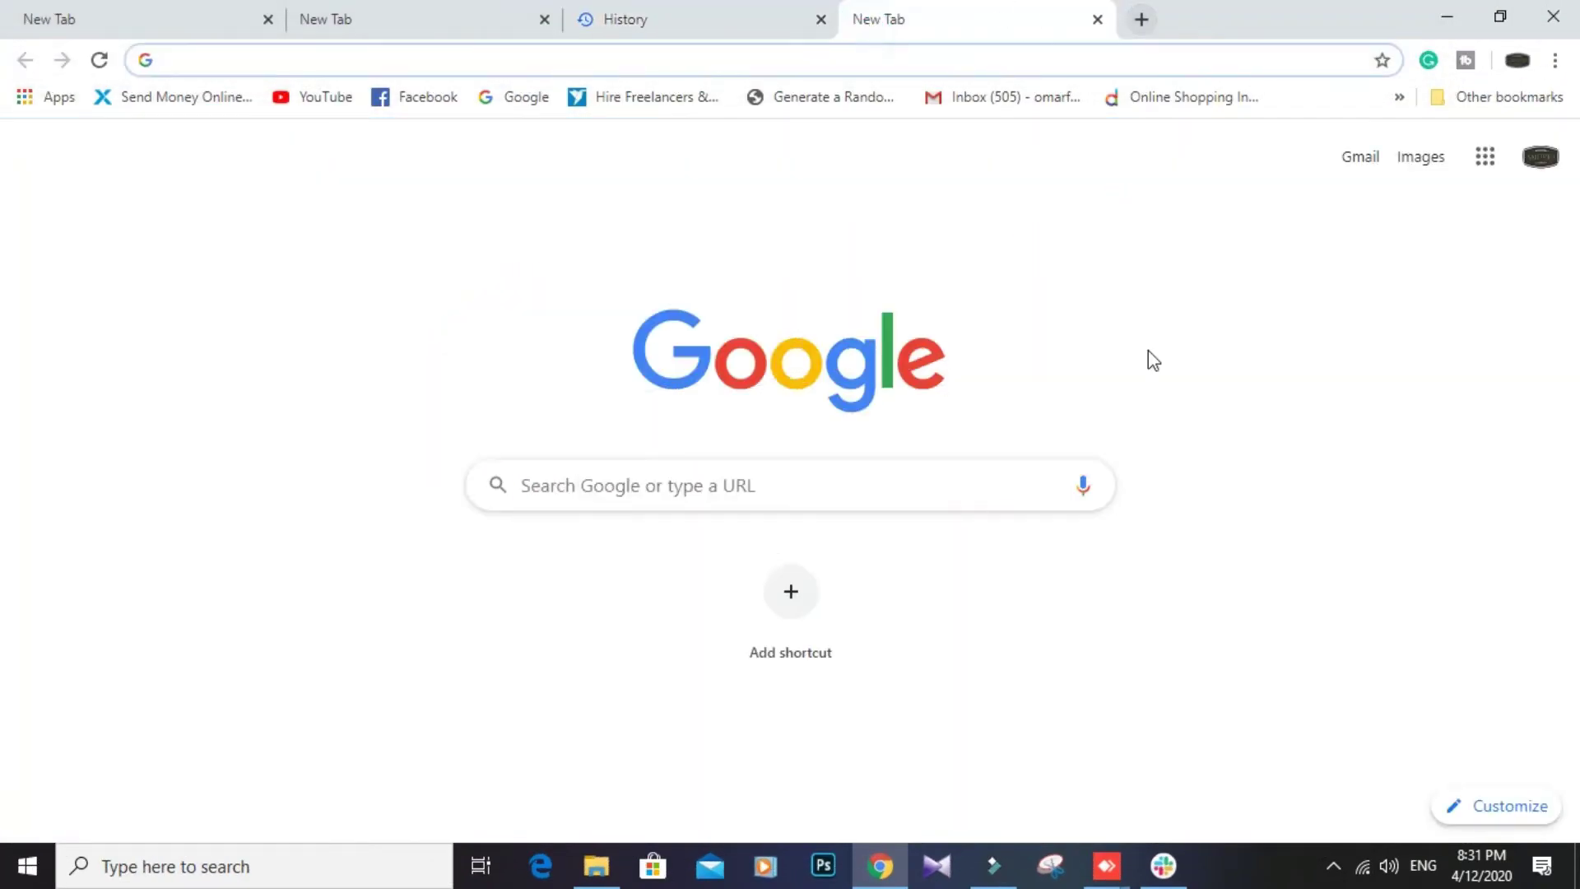
{"action": "left_click", "coordinate": [544, 19]}
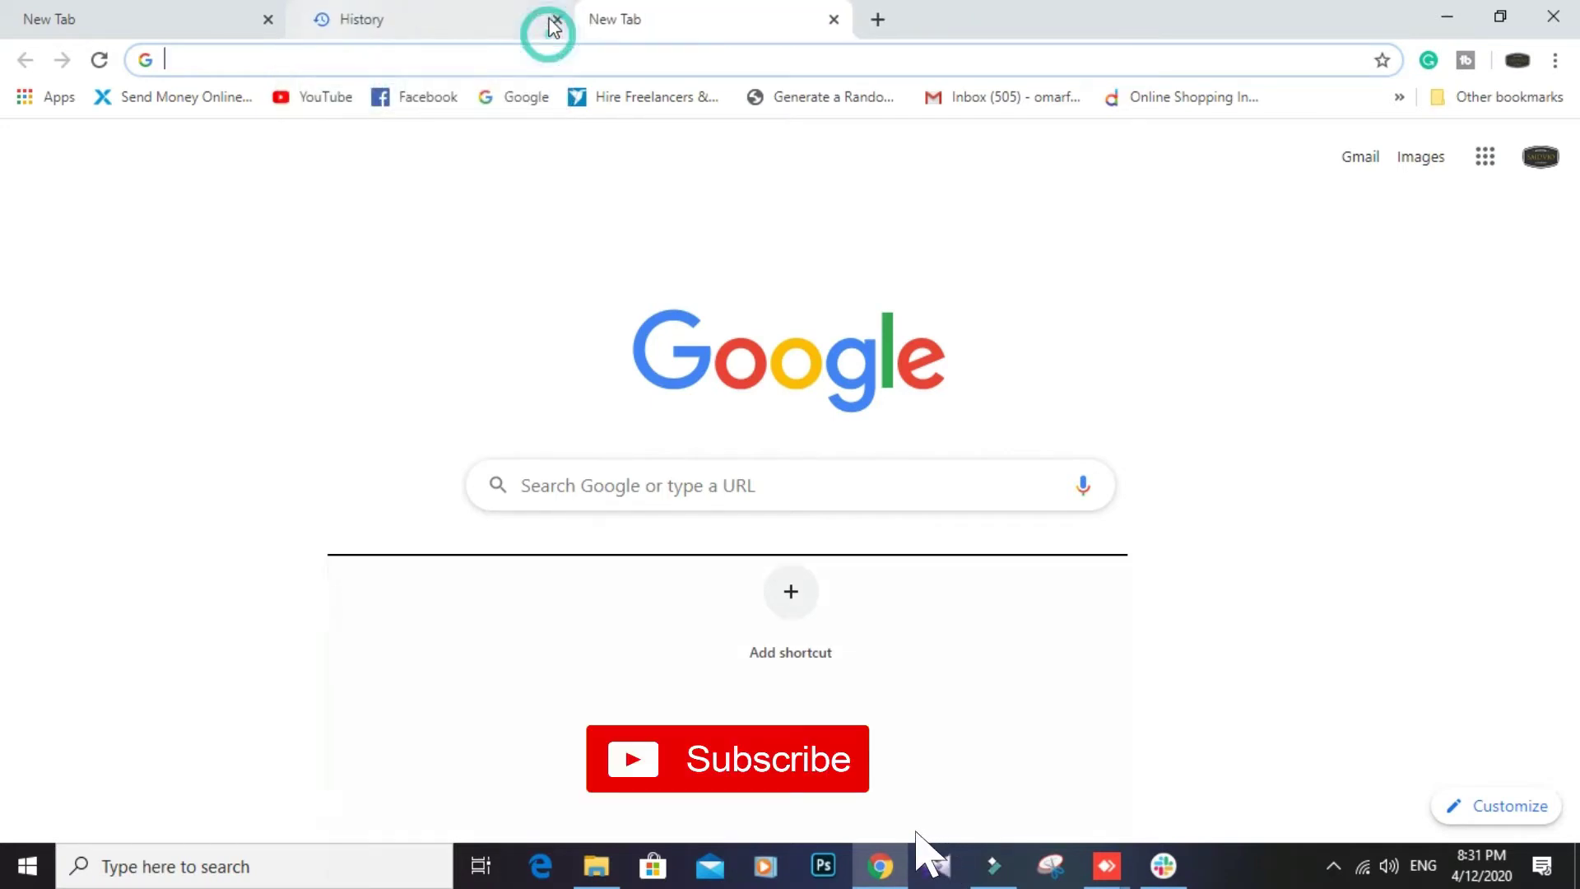
{"action": "left_click", "coordinate": [544, 19]}
{"action": "left_click", "coordinate": [590, 21]}
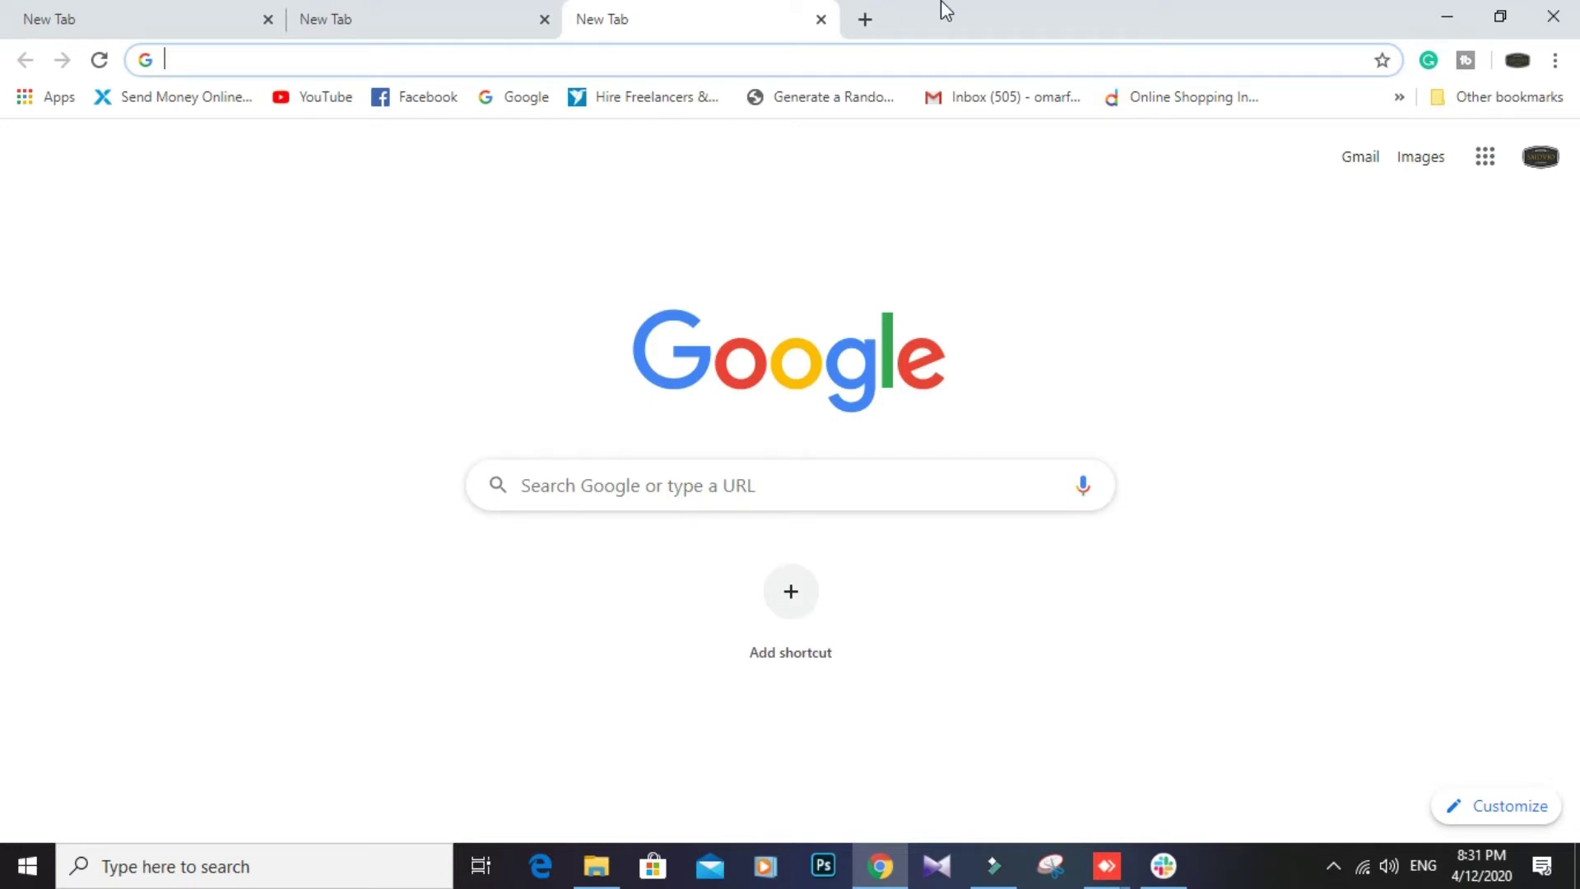
- Open the browsing history in the current tab and look through its list of visited pages
{"action": "key", "text": "ctrl+h"}
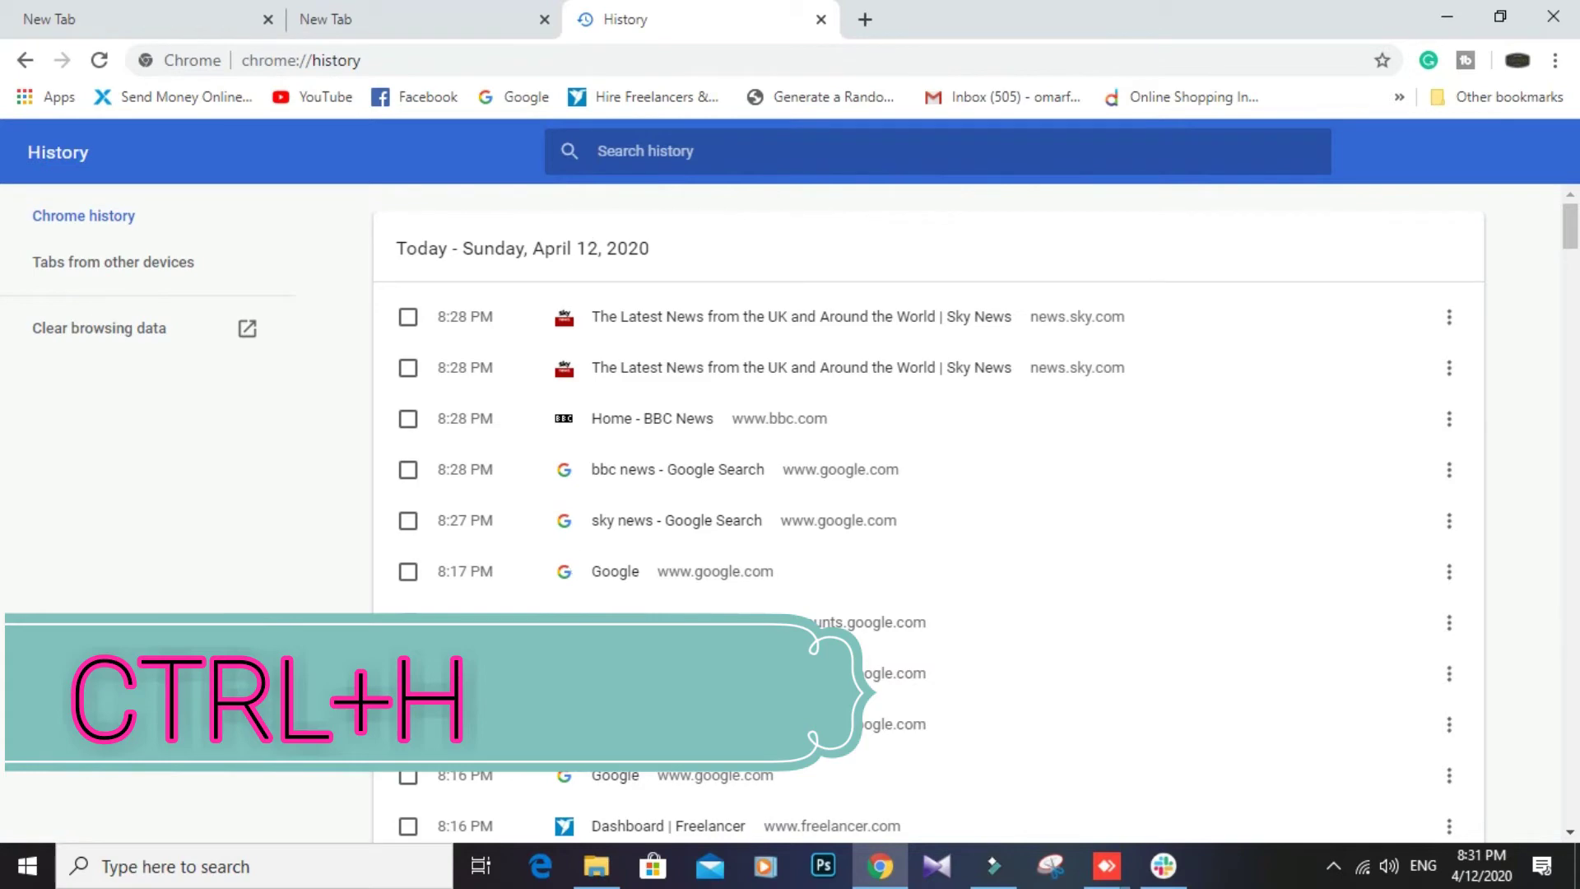
{"action": "scroll", "coordinate": [529, 440], "scroll_direction": "down", "scroll_amount": 5}
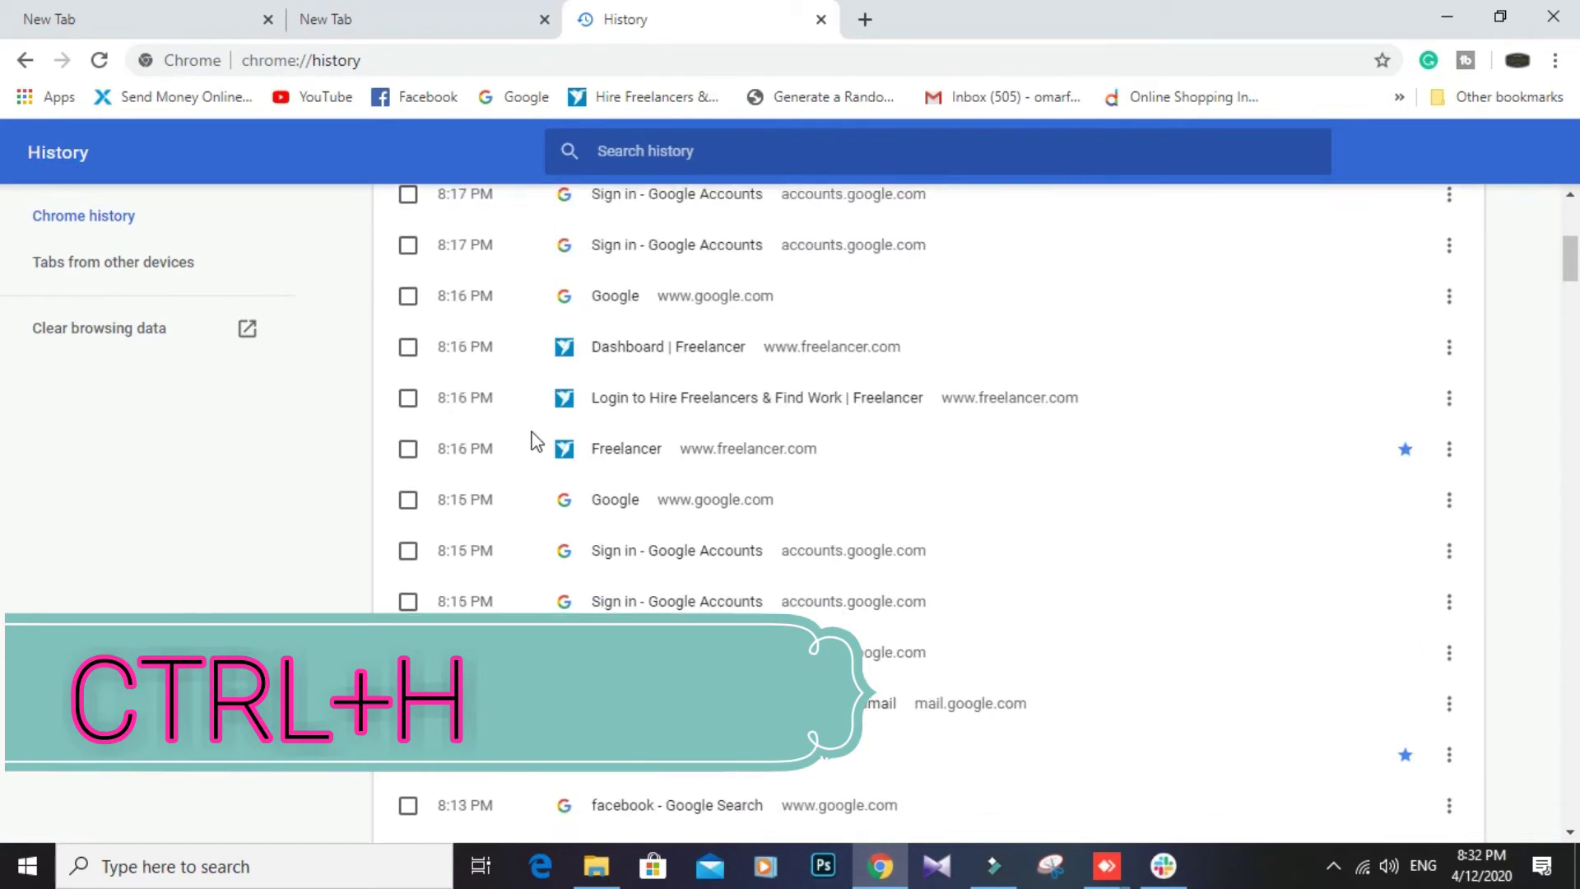
{"action": "scroll", "coordinate": [562, 568], "scroll_direction": "up", "scroll_amount": 4}
{"action": "scroll", "coordinate": [563, 568], "scroll_direction": "up", "scroll_amount": 2}
{"action": "scroll", "coordinate": [565, 560], "scroll_direction": "down", "scroll_amount": 8}
{"action": "scroll", "coordinate": [570, 559], "scroll_direction": "up", "scroll_amount": 8}
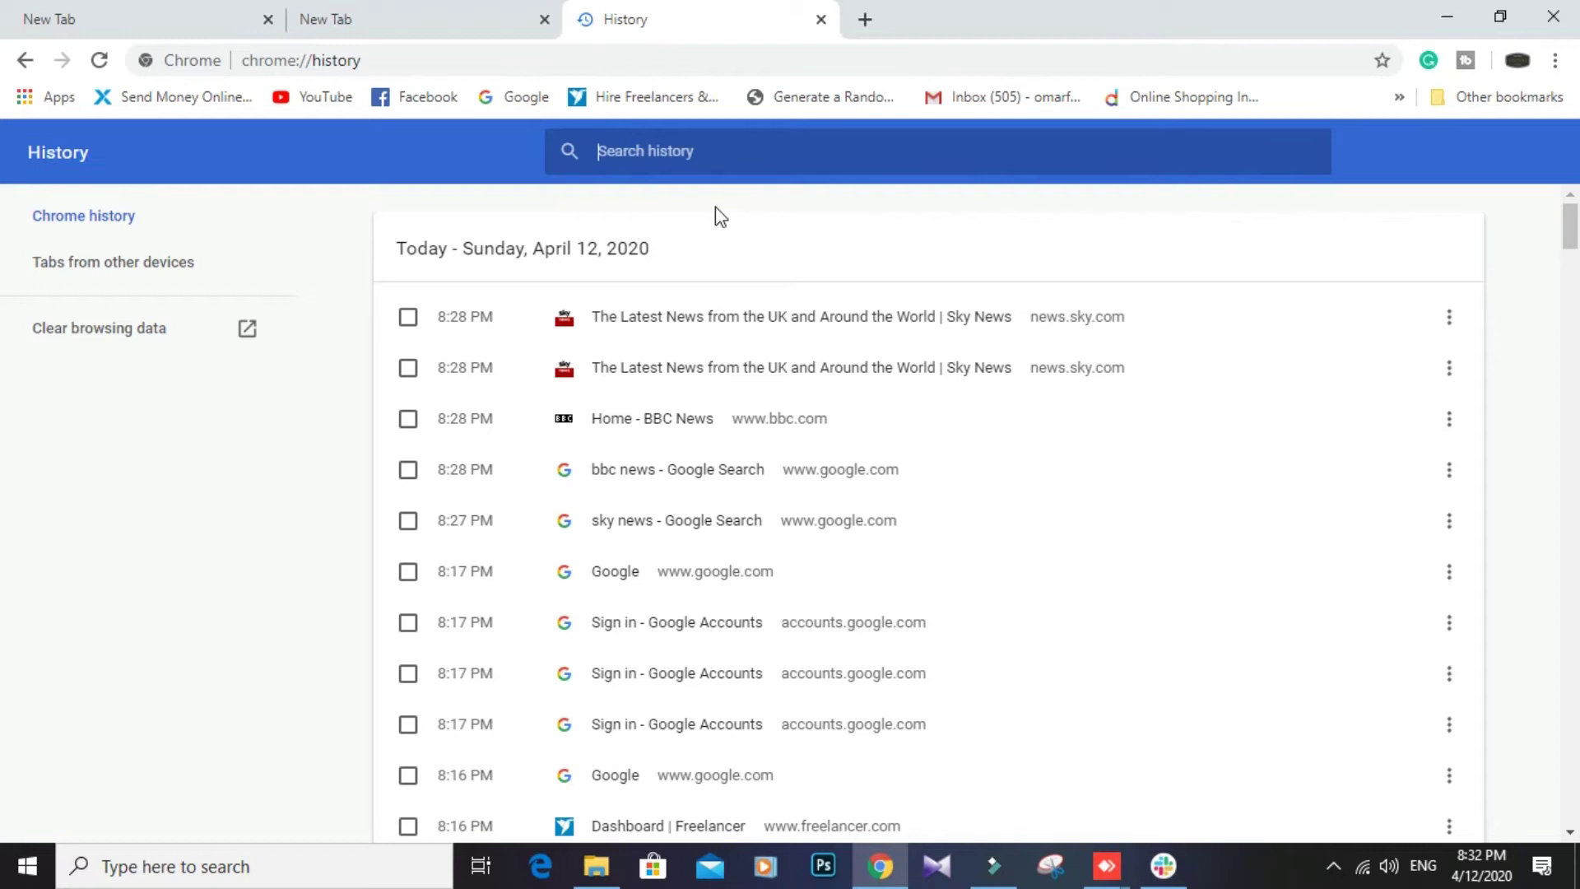
- Close the History tab and add two blank tabs
{"action": "left_click", "coordinate": [864, 20]}
{"action": "left_click", "coordinate": [821, 20]}
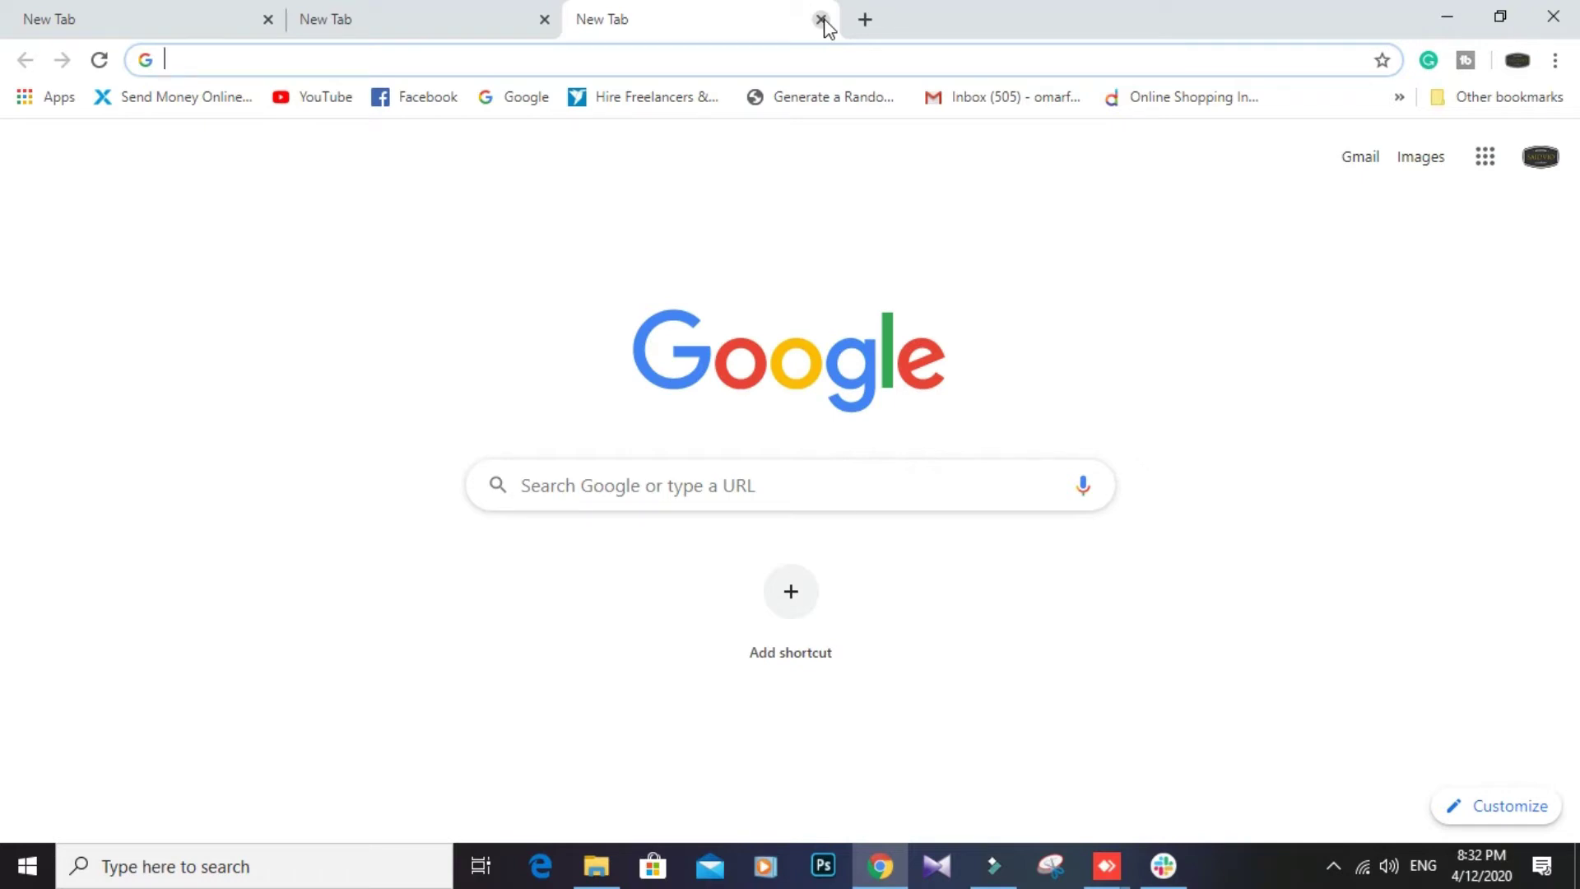
{"action": "left_click", "coordinate": [862, 20]}
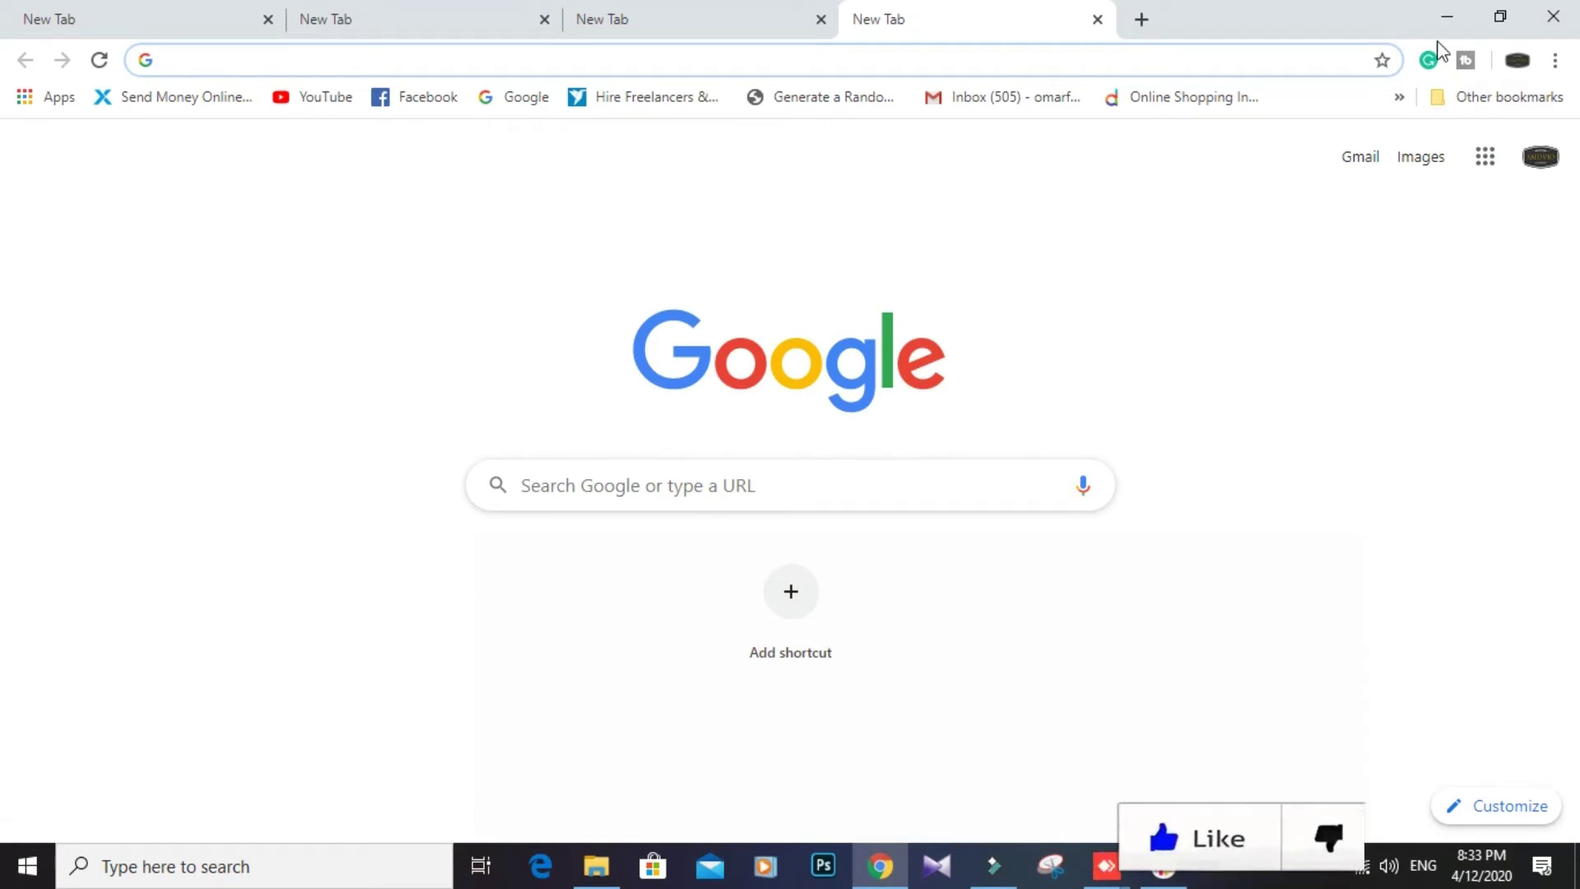
- Open the saved passwords list in the browser settings to view the stored logins, and close the Settings tab
{"action": "left_click", "coordinate": [1556, 62]}
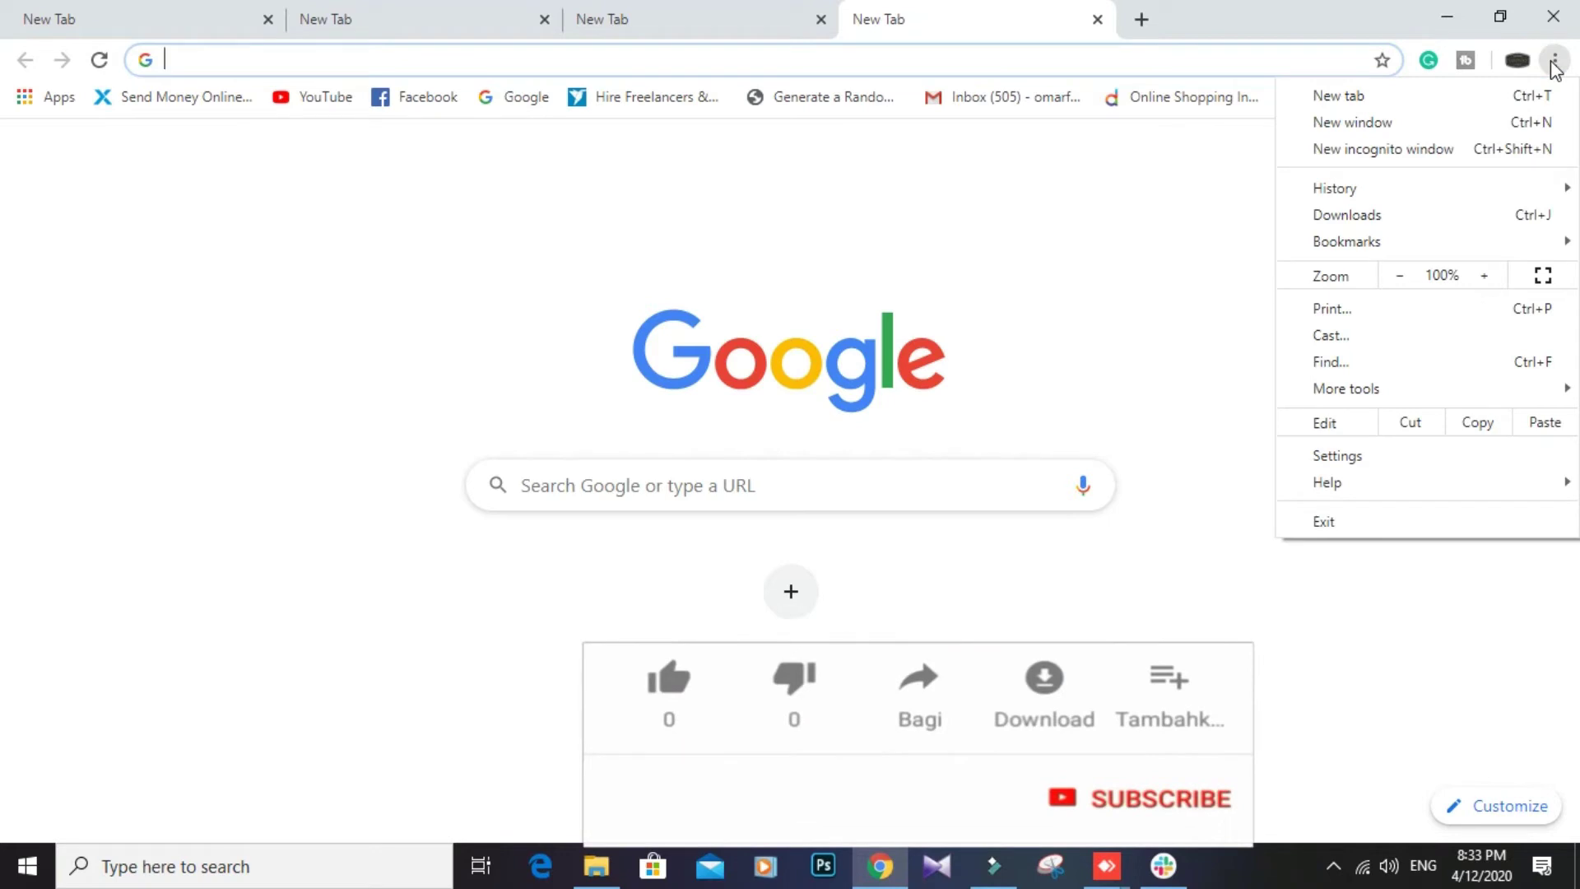
{"action": "left_click", "coordinate": [1368, 458]}
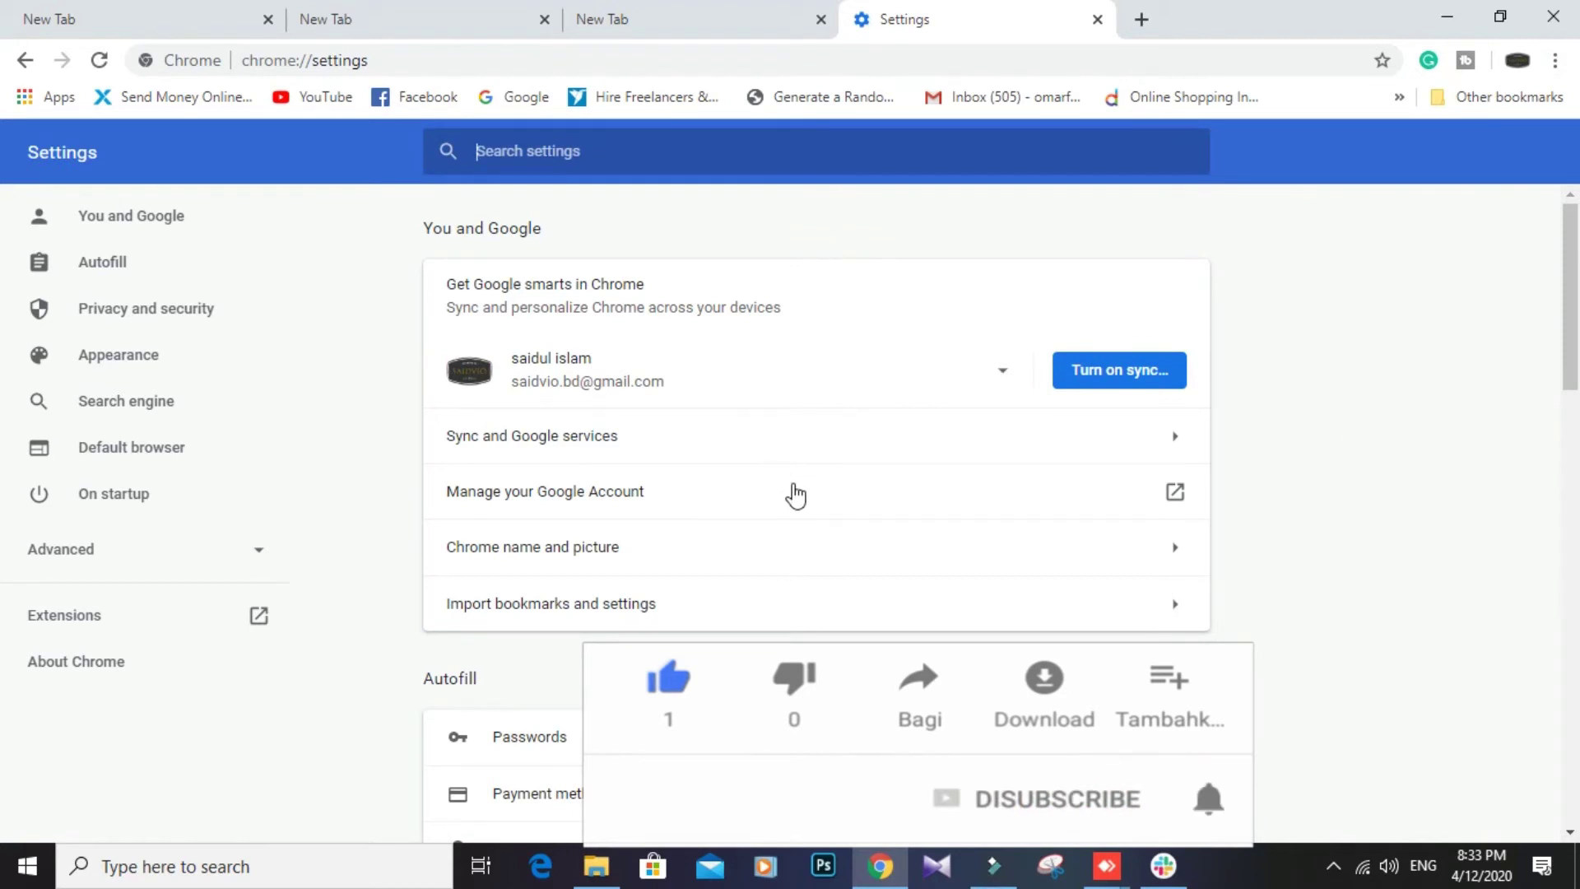
{"action": "scroll", "coordinate": [796, 495], "scroll_direction": "down", "scroll_amount": 4}
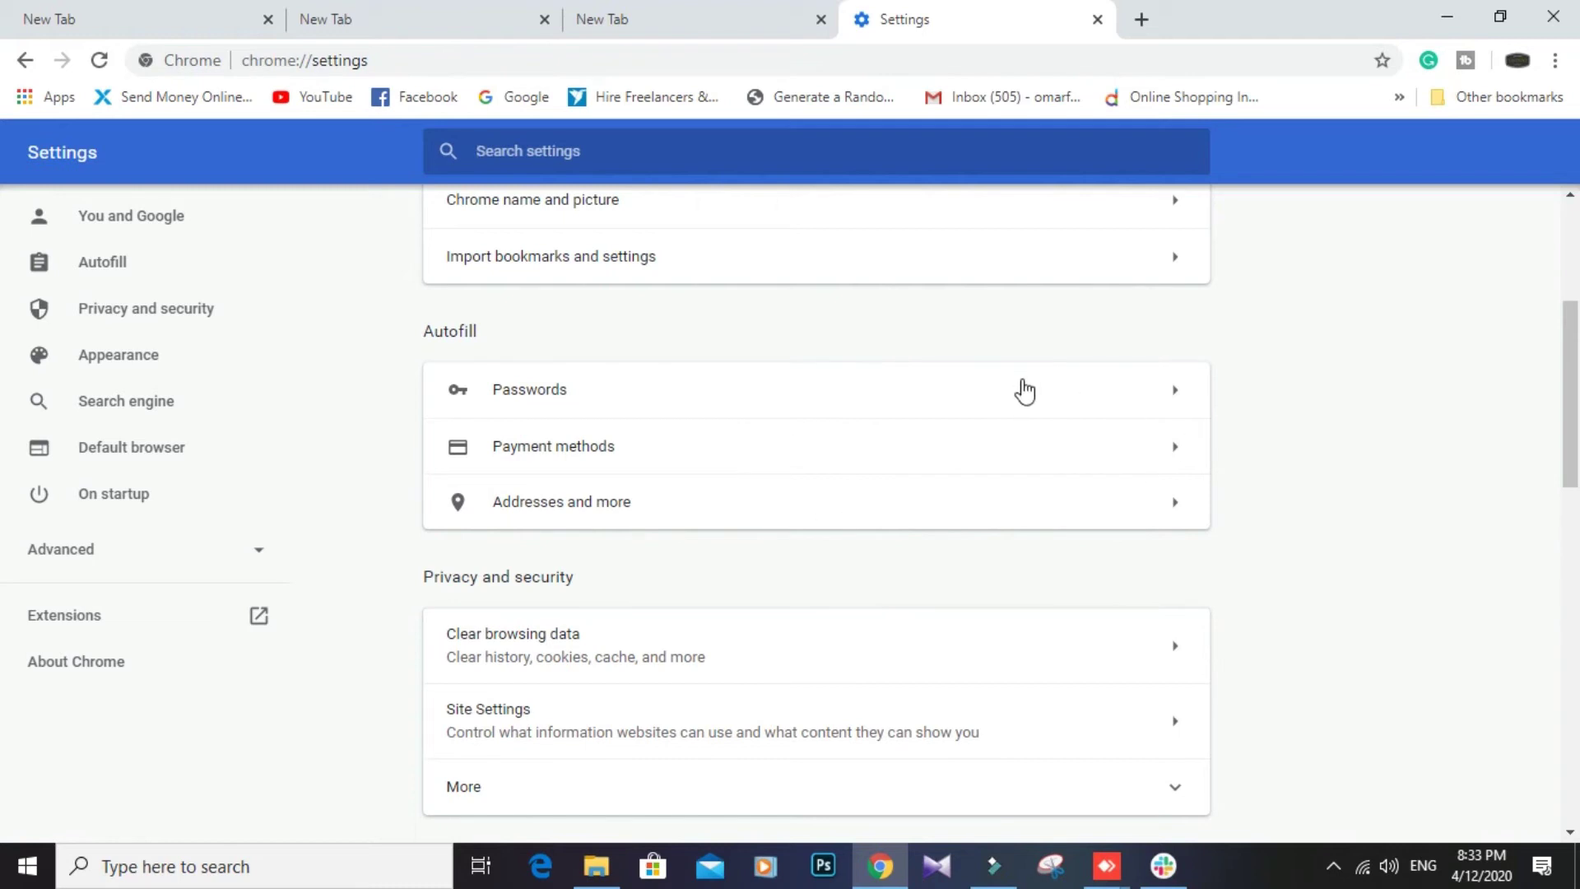
{"action": "left_click", "coordinate": [1025, 387]}
{"action": "scroll", "coordinate": [1029, 527], "scroll_direction": "down", "scroll_amount": 1}
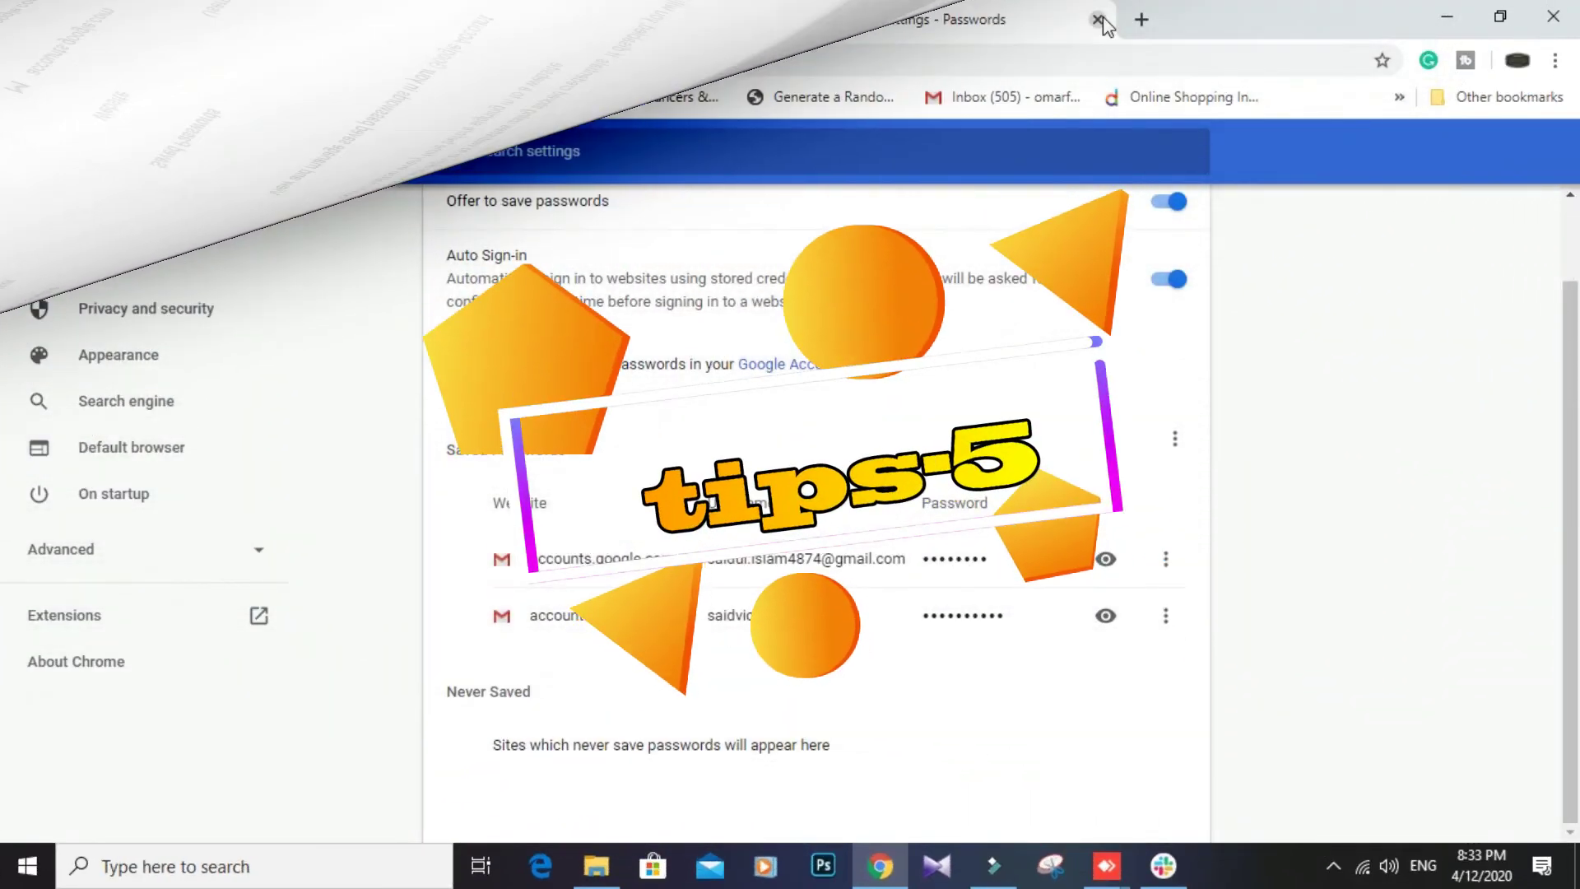
{"action": "left_click", "coordinate": [1099, 19]}
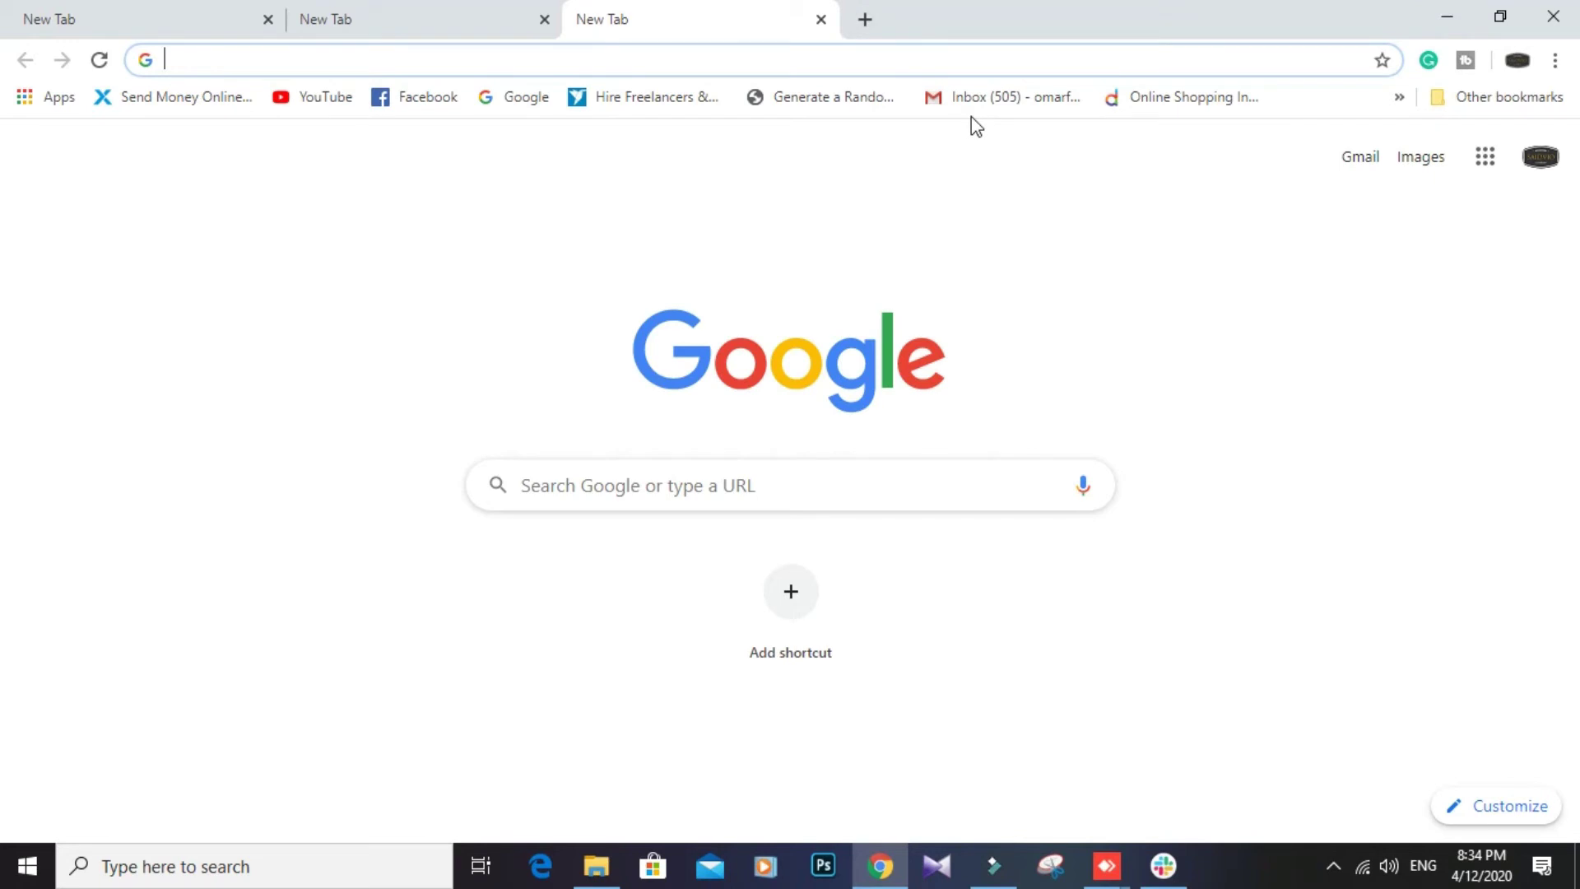
- Open three more blank tabs in the browser window
{"action": "key", "text": "ctrl+t"}
{"action": "key", "text": "ctrl+t"}
{"action": "key", "text": "ctrl+t"}
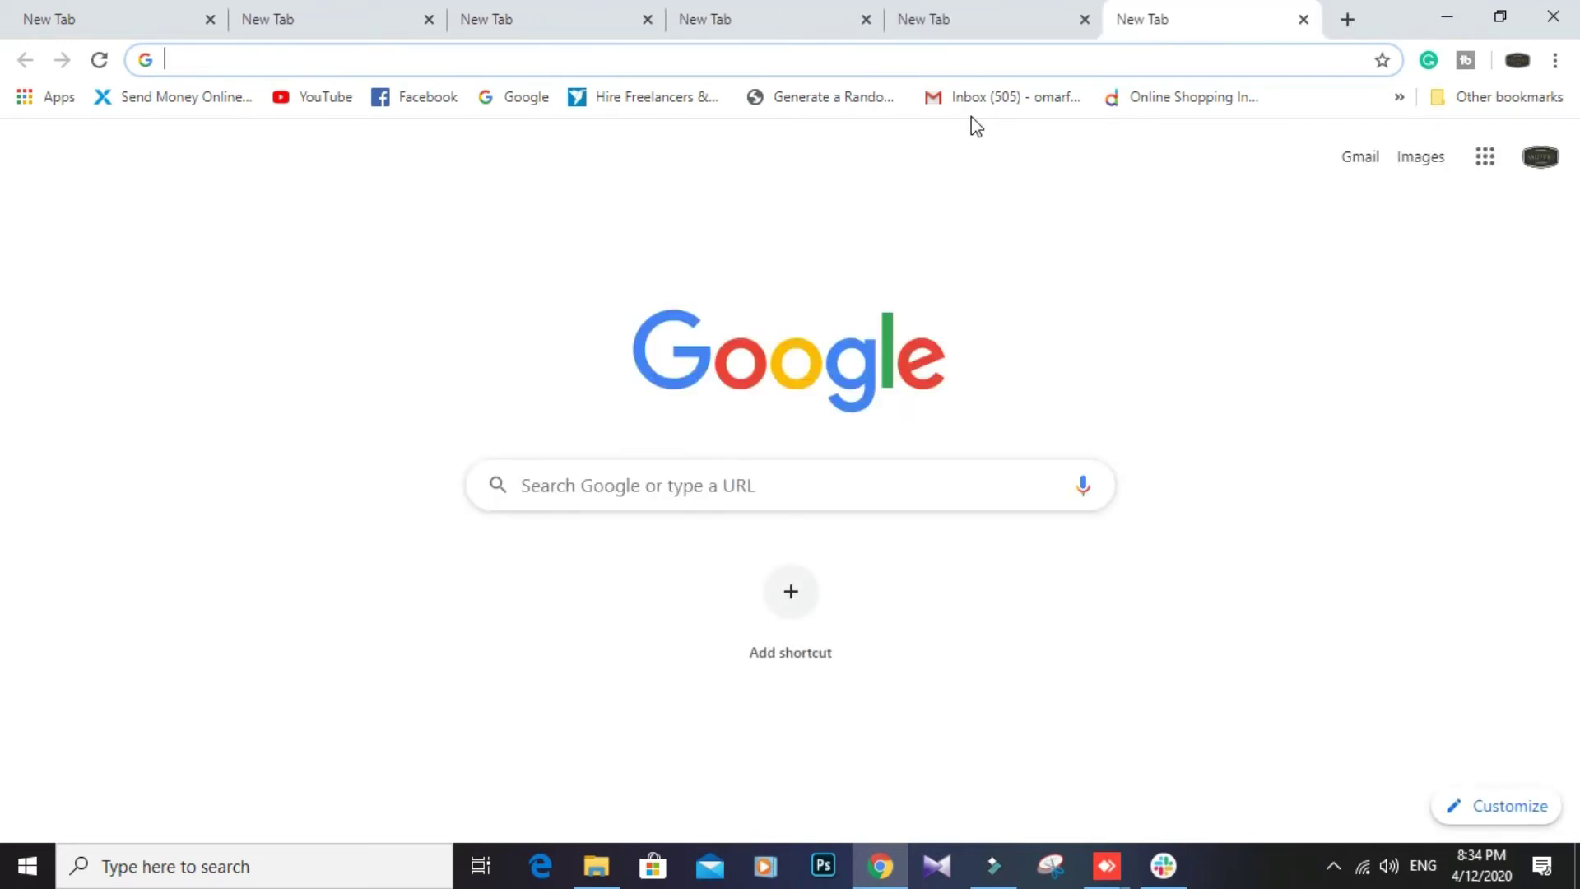
- Run a Google search for "prothom alo" in the second tab
{"action": "left_click", "coordinate": [611, 23]}
{"action": "left_click", "coordinate": [341, 25]}
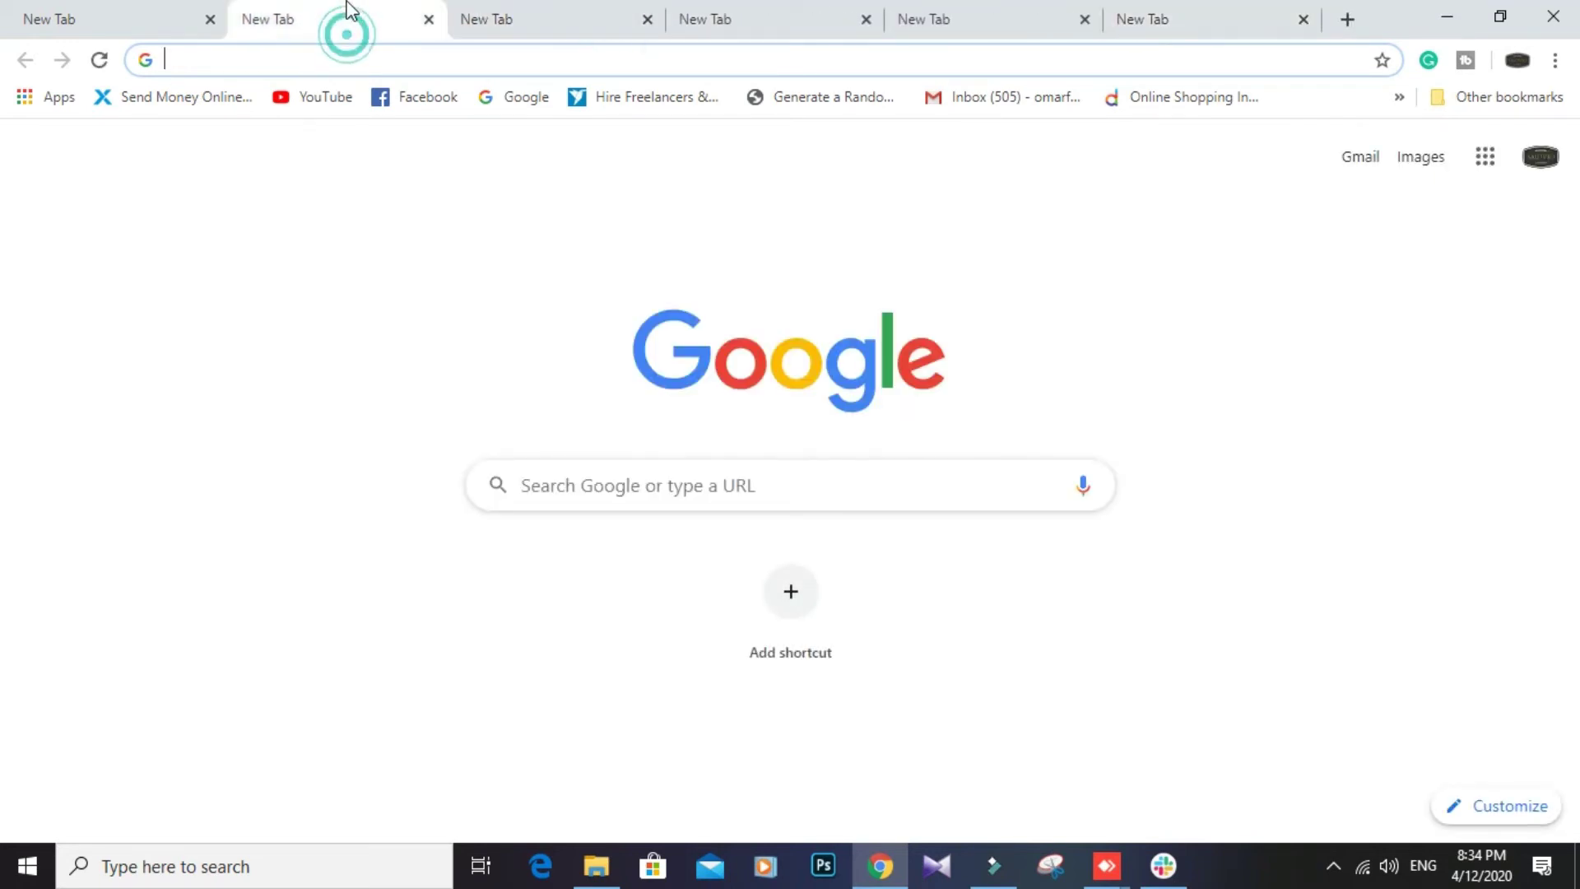
{"action": "left_click", "coordinate": [649, 520]}
{"action": "left_click", "coordinate": [655, 502]}
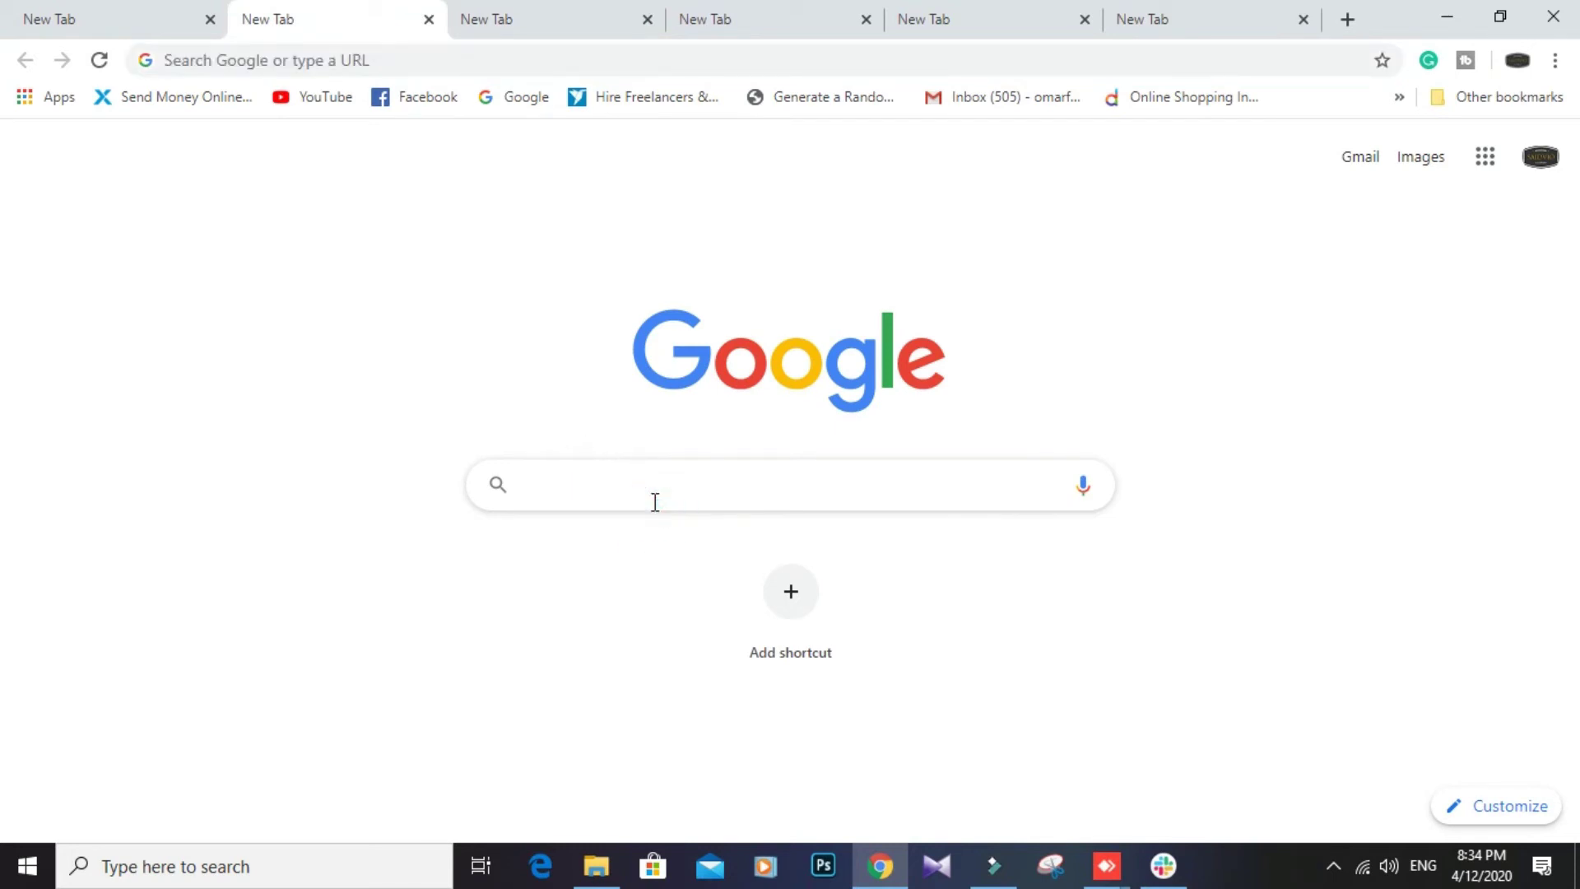
{"action": "type", "text": "prothom al"}
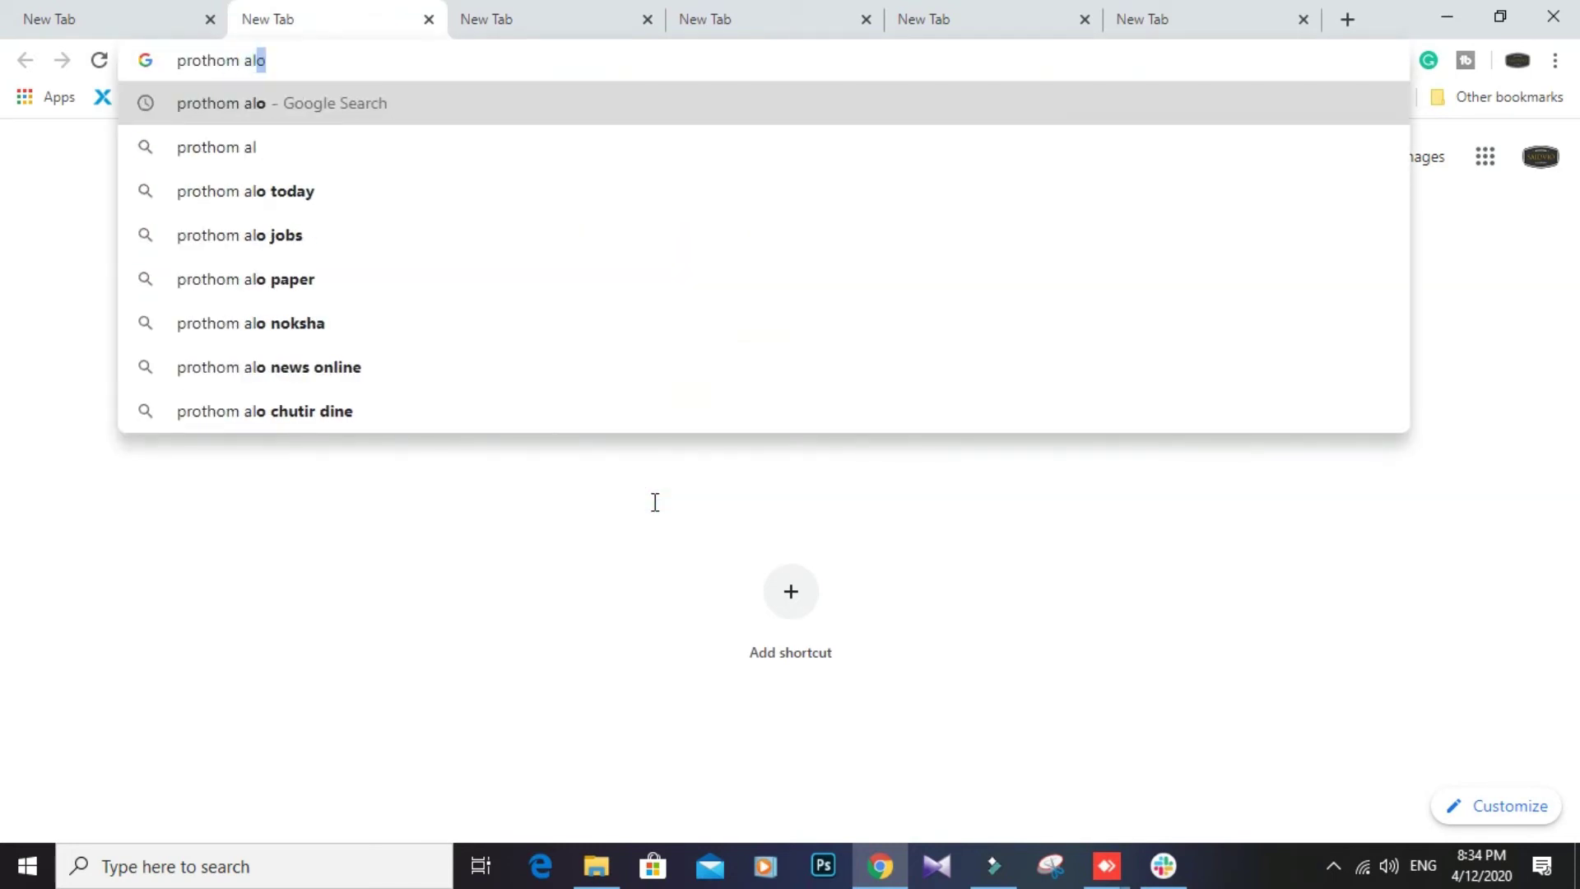
{"action": "key", "text": "Return"}
- Run a Google search for "bdjobs" in the third tab
{"action": "left_click", "coordinate": [482, 16]}
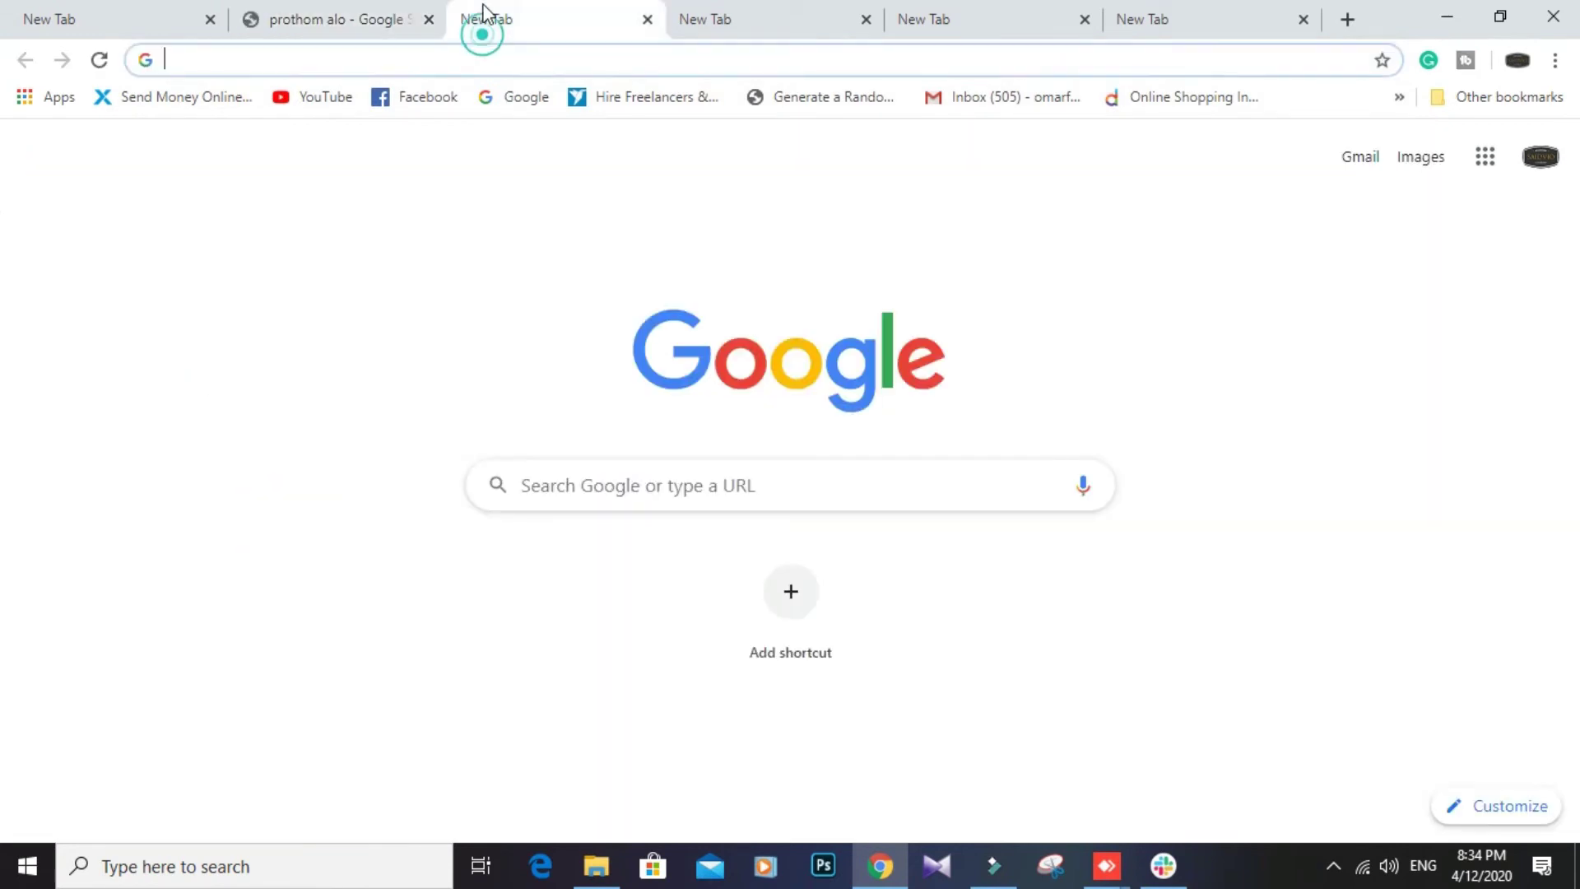
{"action": "left_click", "coordinate": [661, 491]}
{"action": "type", "text": "bdjobs&oq=bdjobs&aqs=chrome..69i57j0l6j5.1623j0j8&sourceid=chrome&ie=UTF-8"}
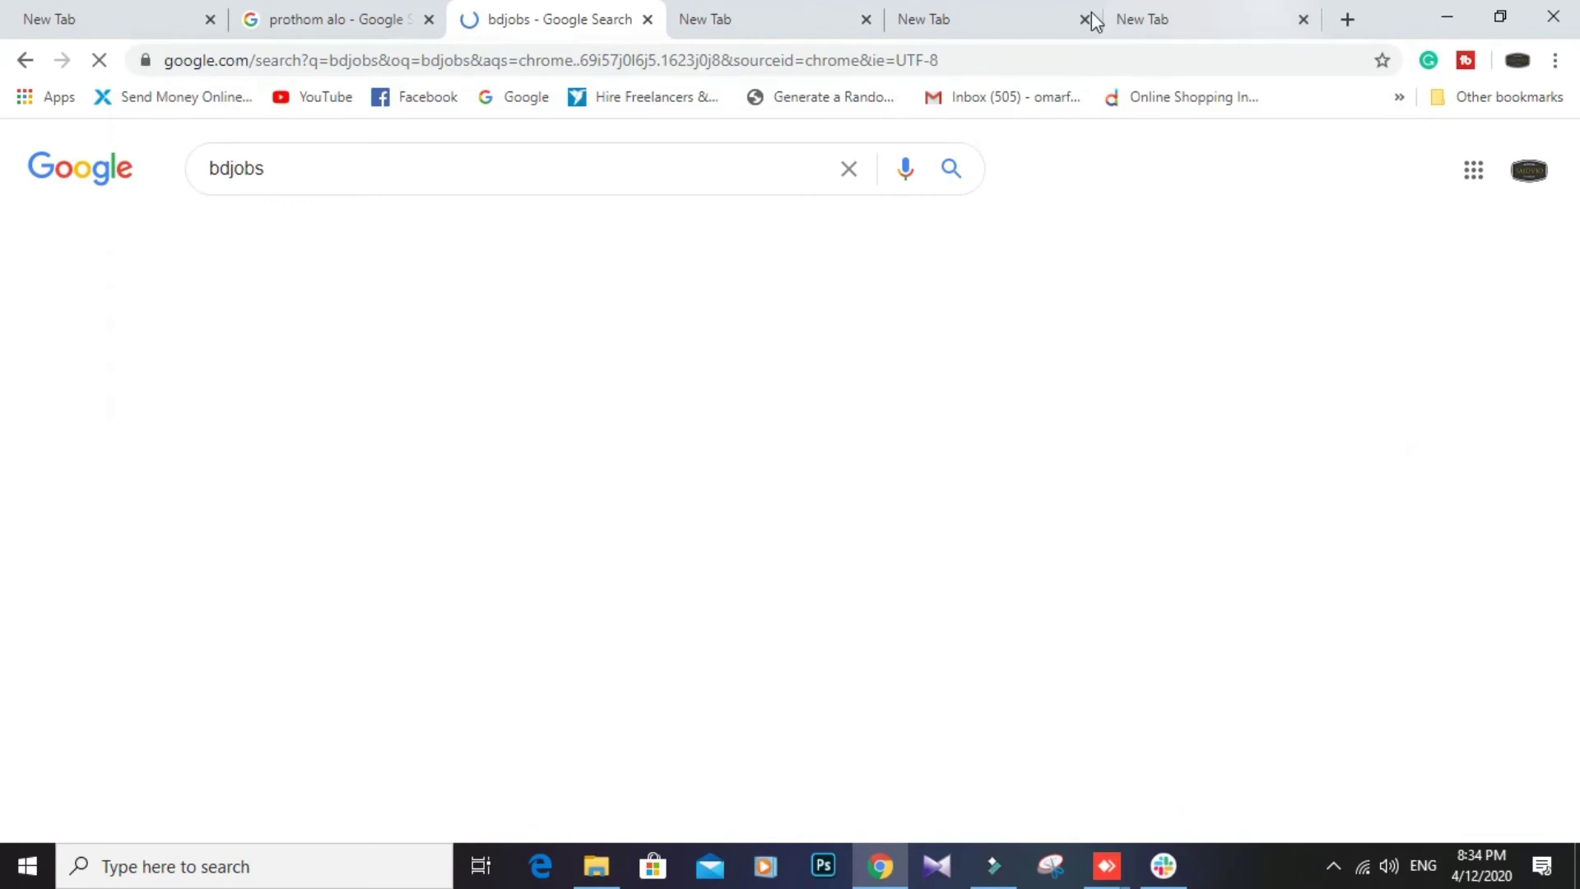
- Run a Google search for "daraz" in the fourth tab
{"action": "left_click", "coordinate": [811, 23]}
{"action": "left_click", "coordinate": [767, 484]}
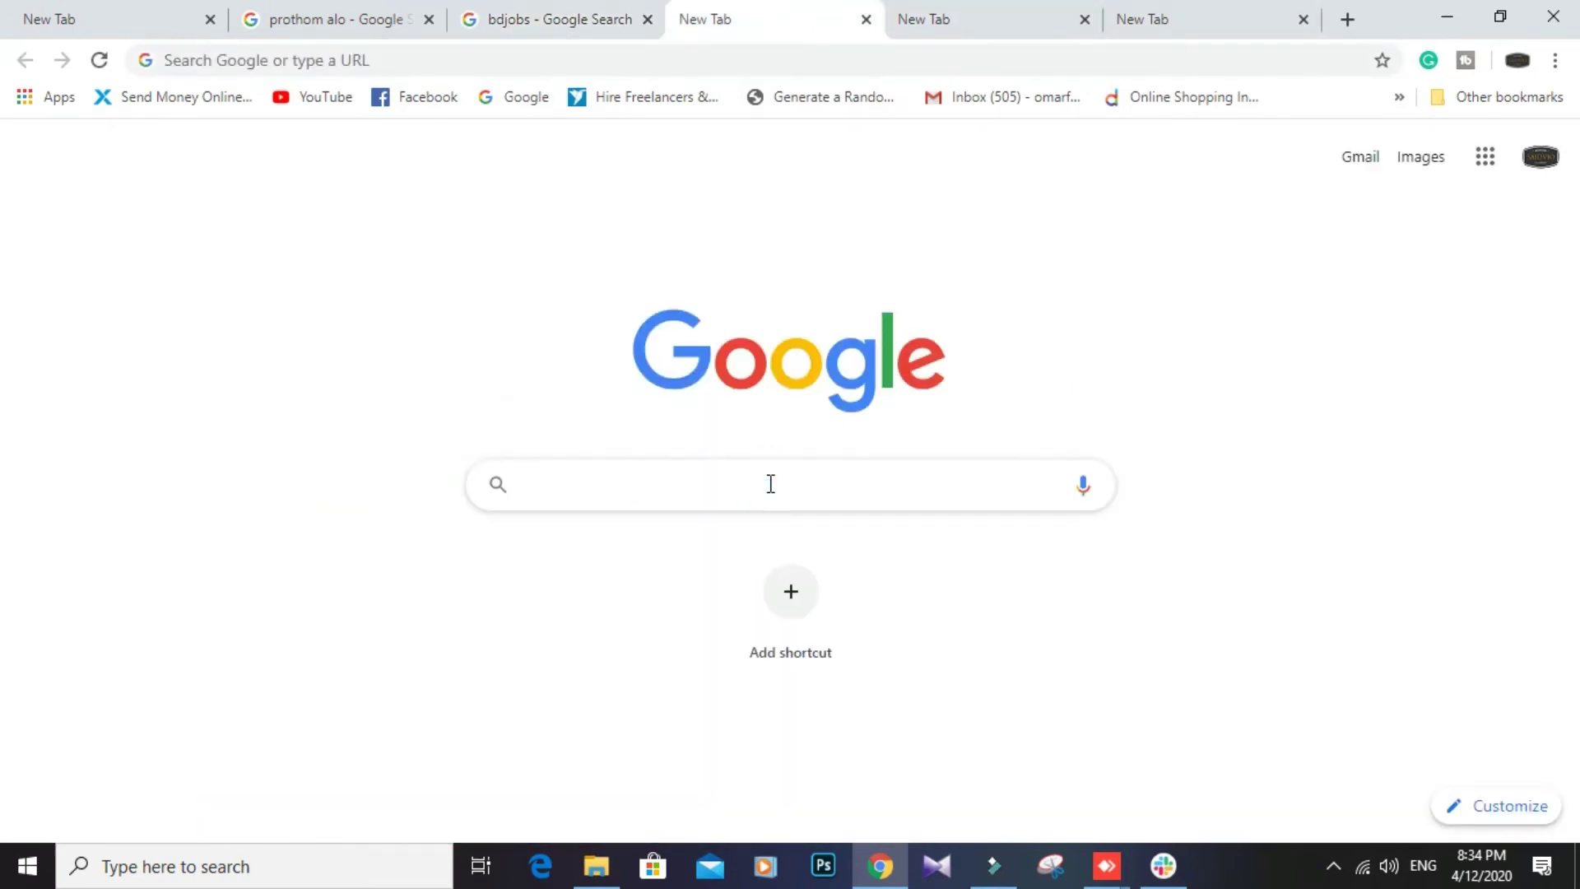
{"action": "type", "text": "dra"}
{"action": "key", "text": "BackSpace"}
{"action": "key", "text": "BackSpace"}
{"action": "type", "text": "araz"}
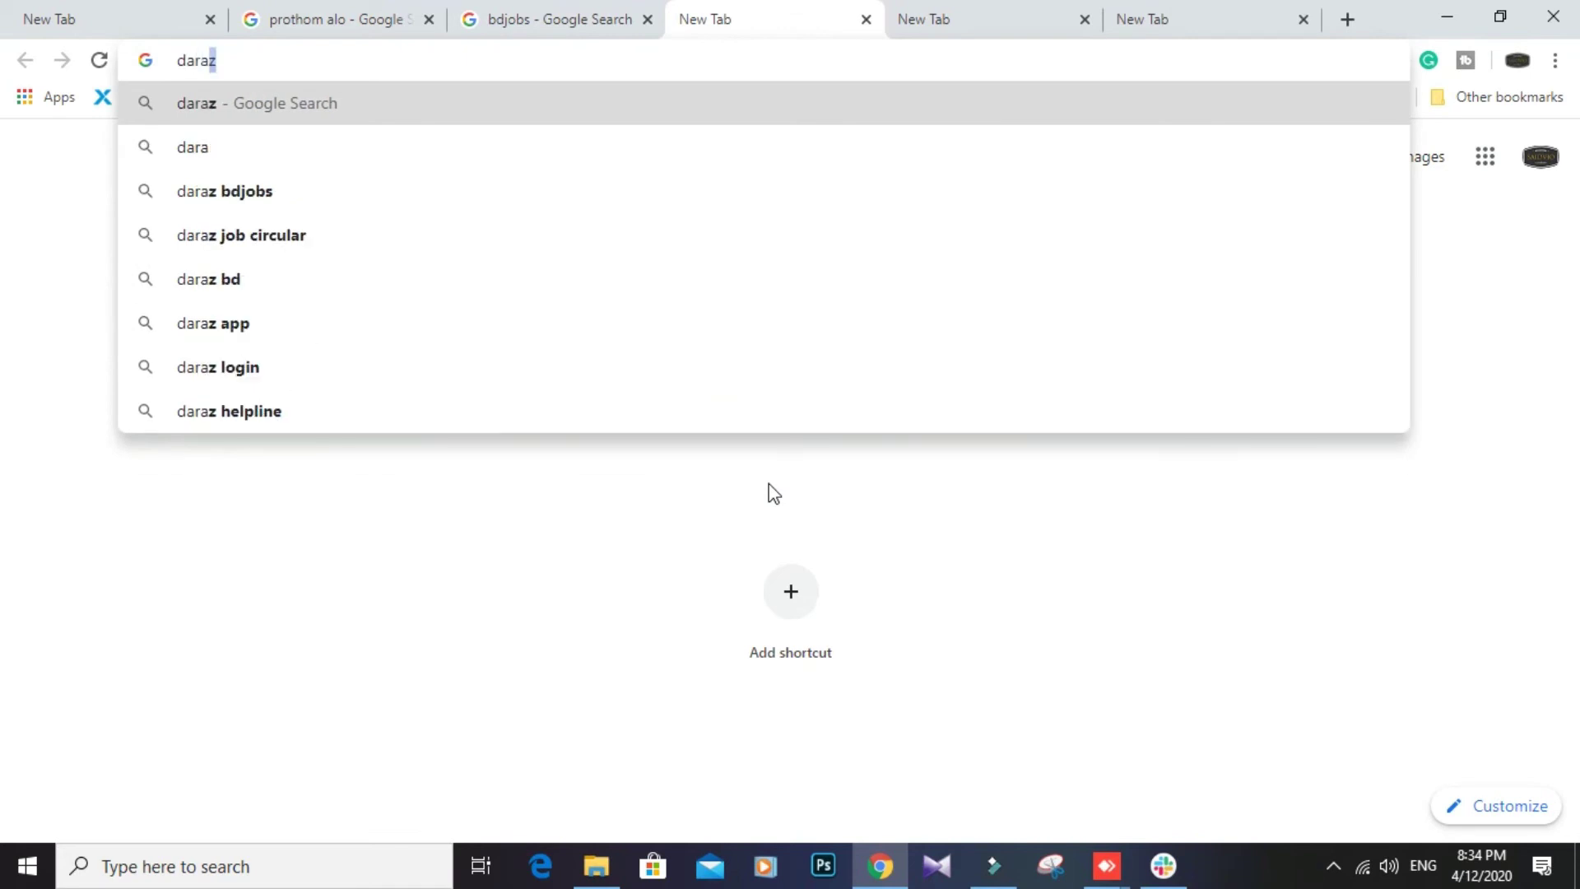
{"action": "key", "text": "Return"}
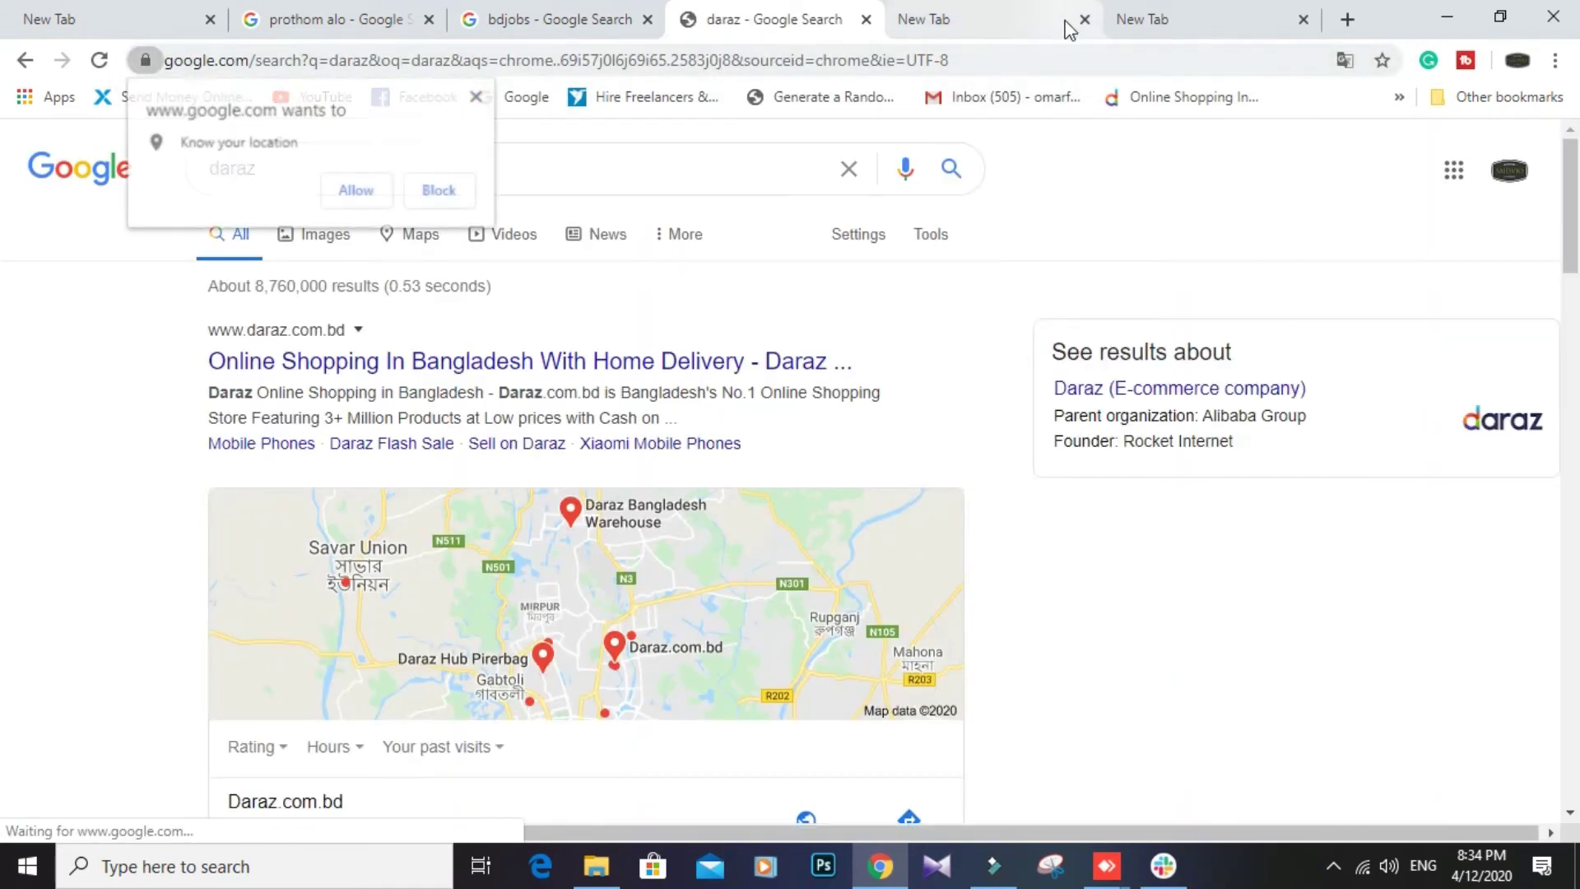
- Close the two unused blank tabs after the daraz search and dismiss the Google location request without answering it
{"action": "left_click", "coordinate": [1085, 19]}
{"action": "left_click", "coordinate": [1085, 19]}
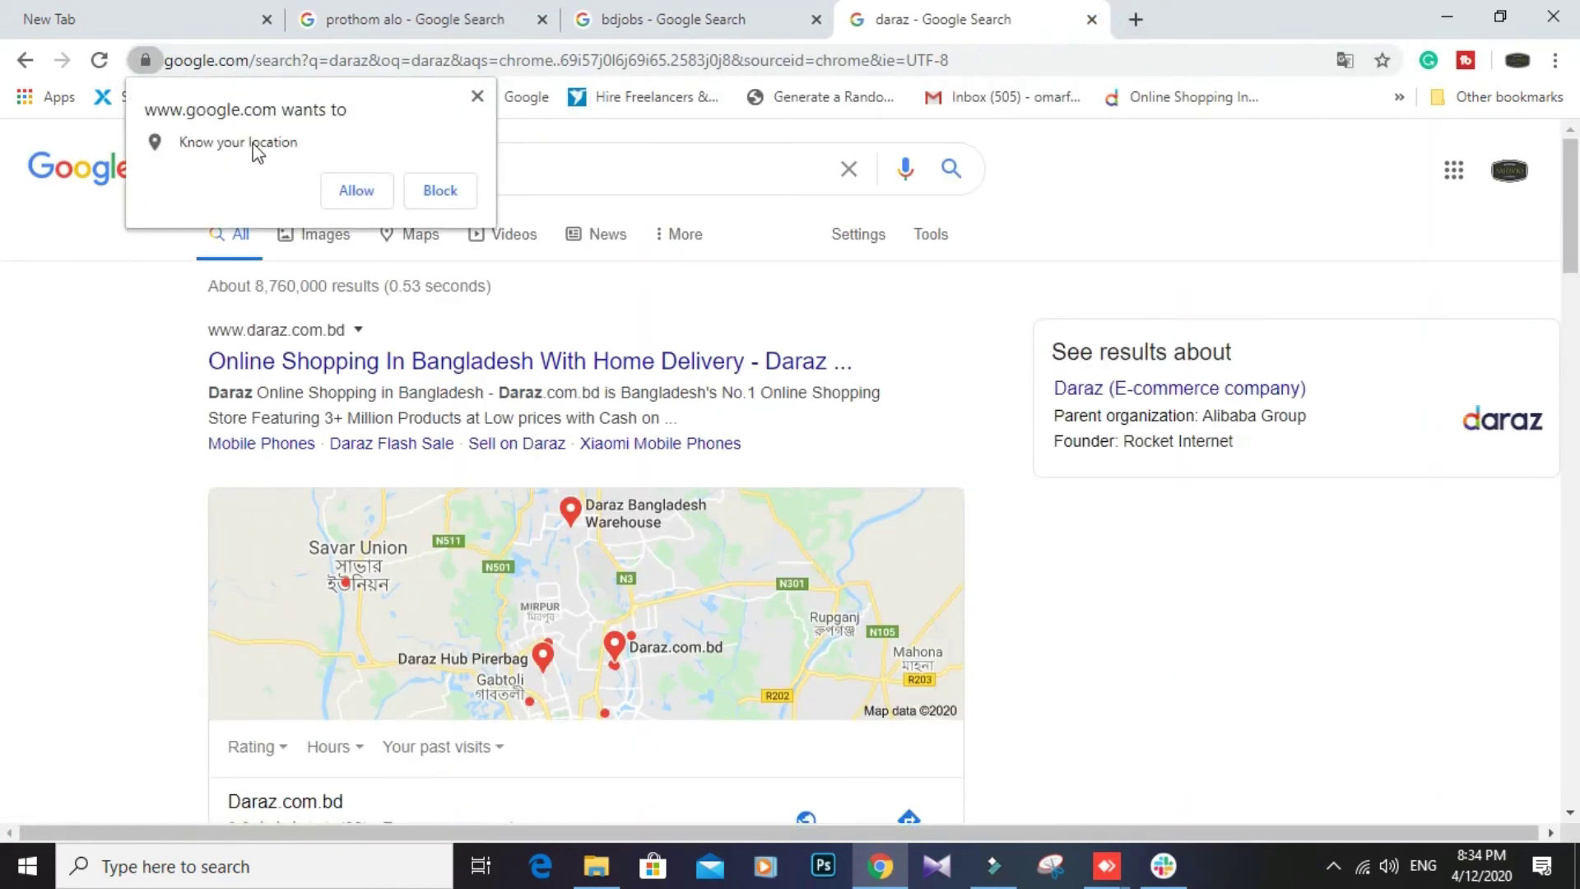
{"action": "left_click", "coordinate": [478, 97]}
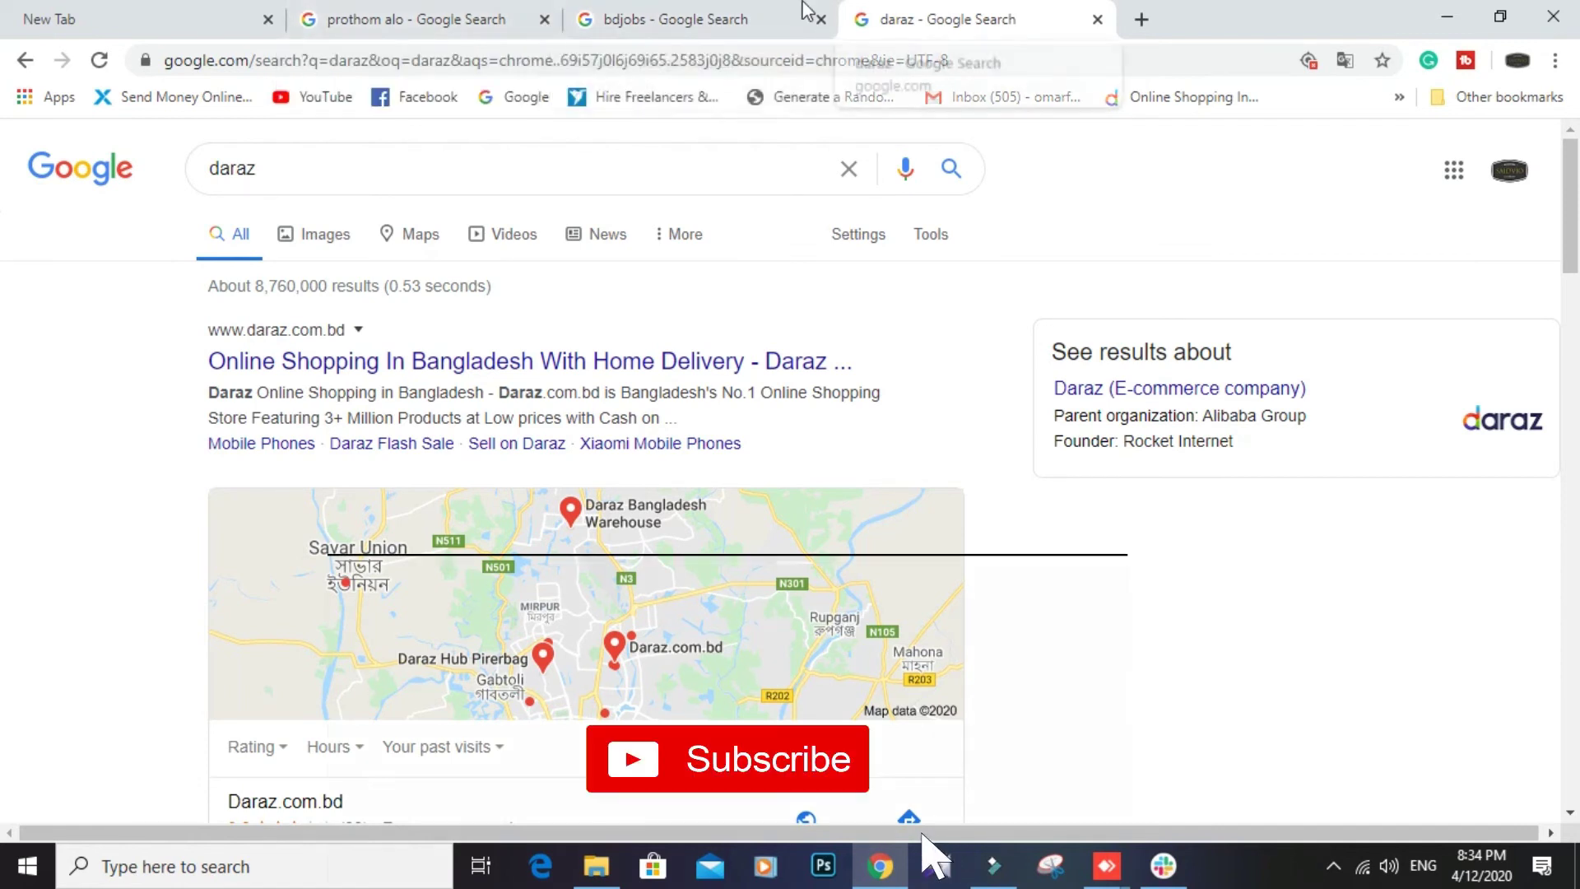
- Close the prothom alo, bdjobs and daraz search tabs and add a blank tab after the first one, keeping the first tab active
{"action": "left_click", "coordinate": [546, 19]}
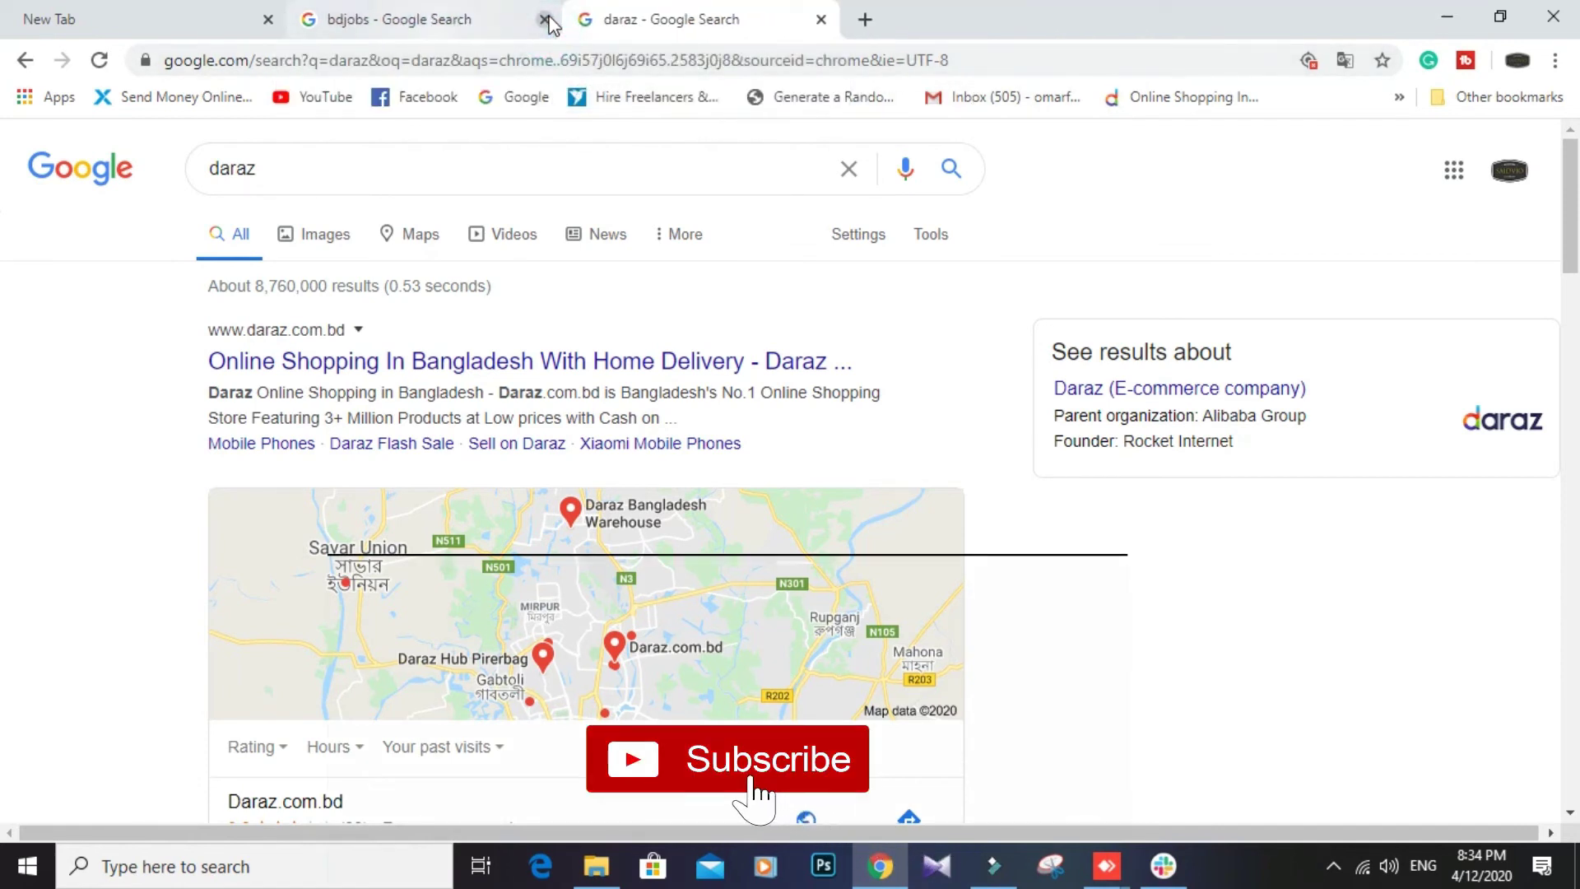
{"action": "left_click", "coordinate": [545, 19]}
{"action": "left_click", "coordinate": [545, 19]}
{"action": "left_click", "coordinate": [308, 18]}
{"action": "left_click", "coordinate": [164, 10]}
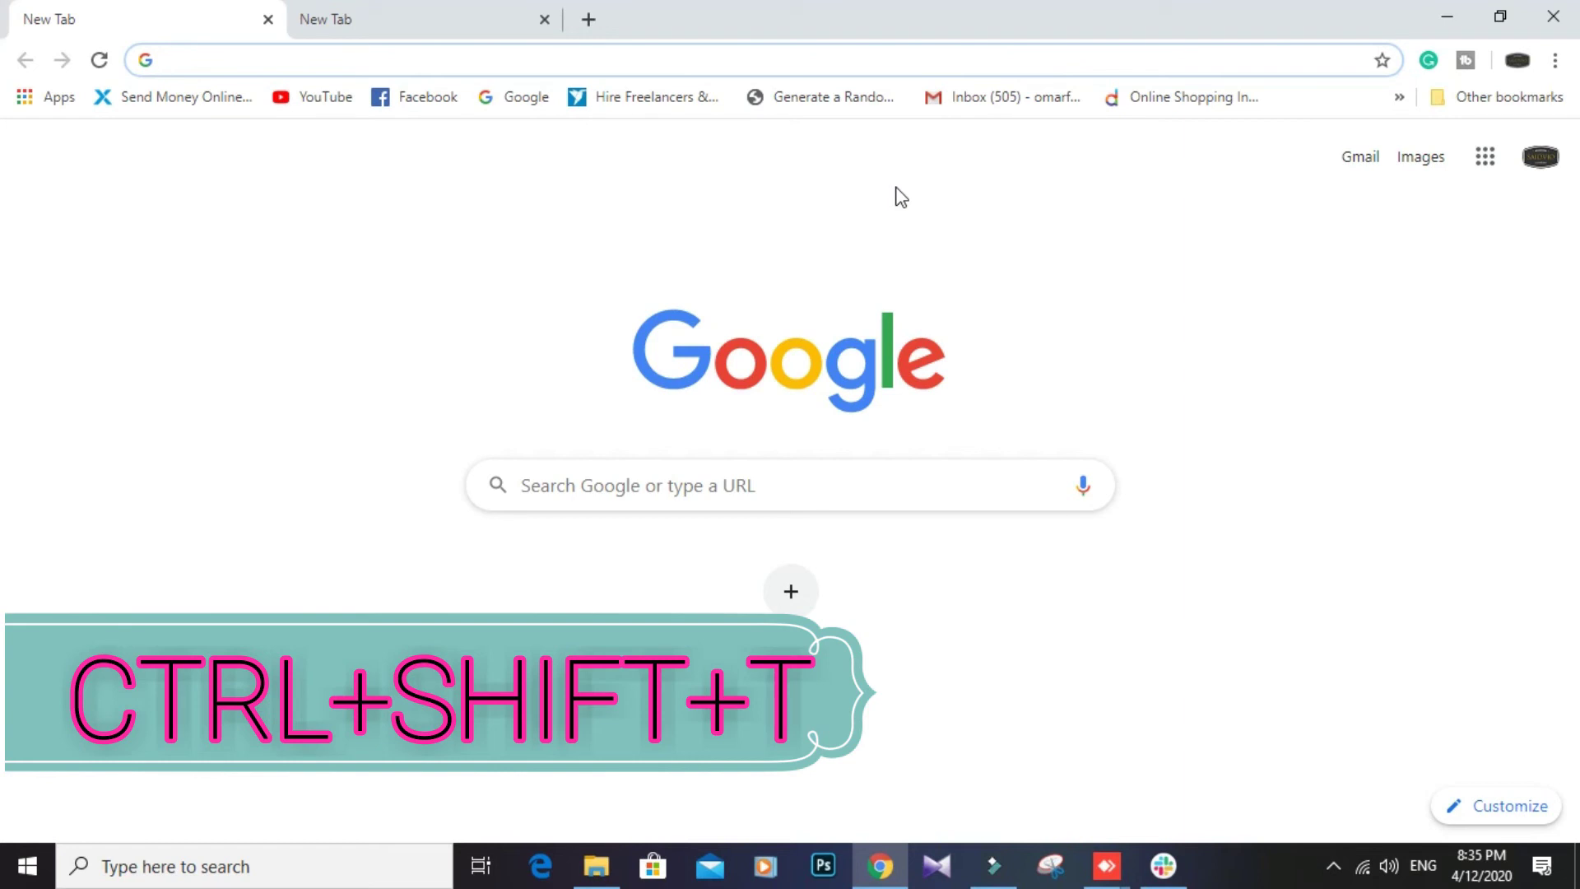
- Reopen the three closed search tabs, daraz, bdjobs and prothom alo, dismissing the translation prompts
{"action": "key", "text": "ctrl+shift+t"}
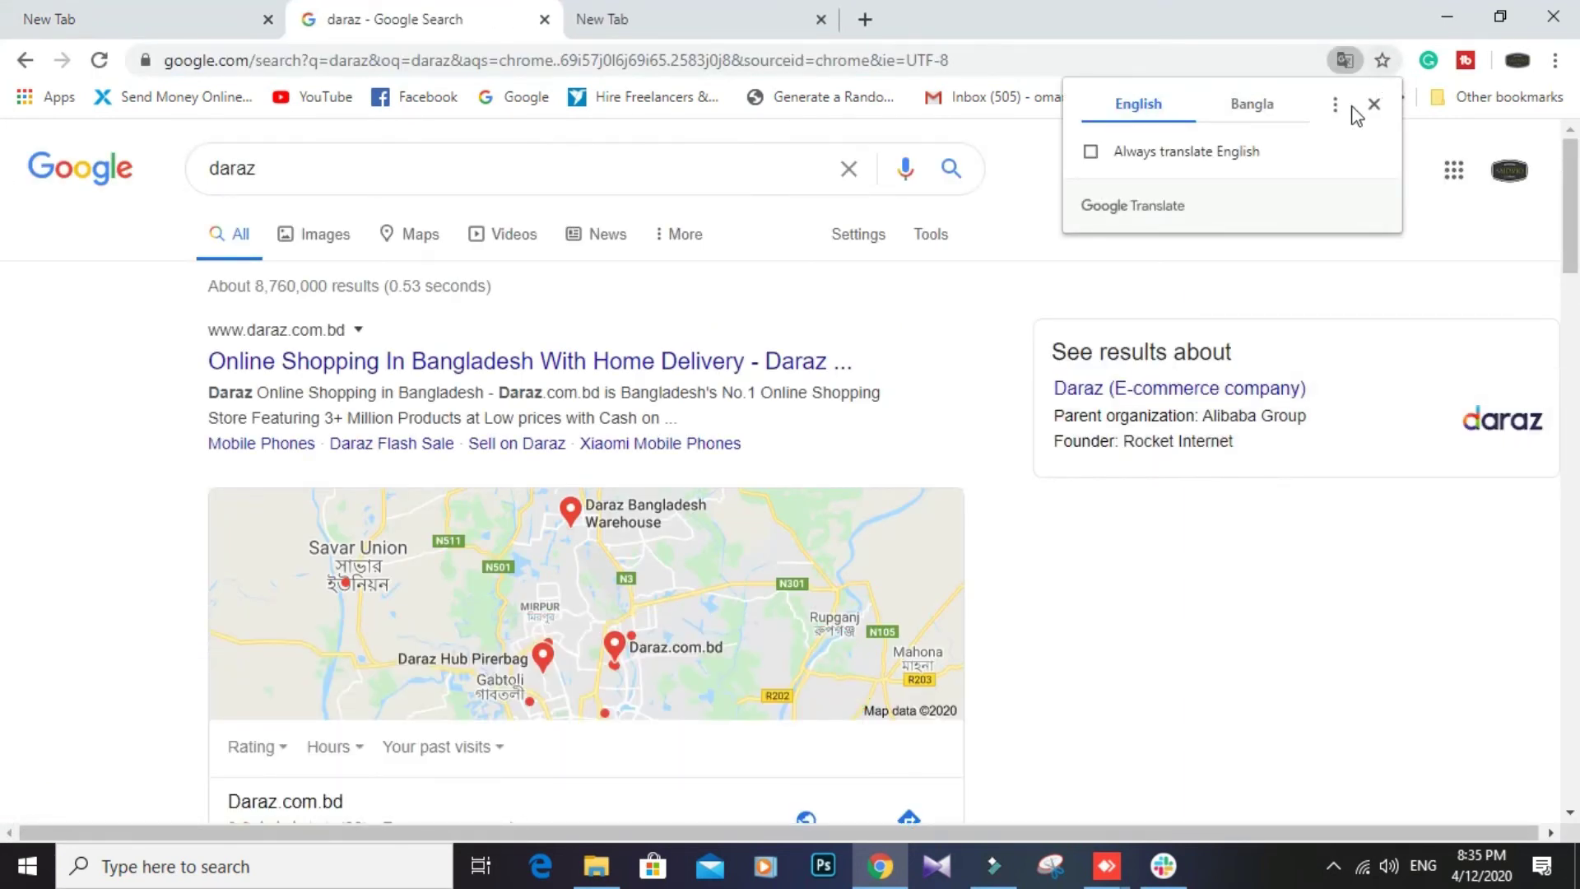
{"action": "left_click", "coordinate": [1386, 108]}
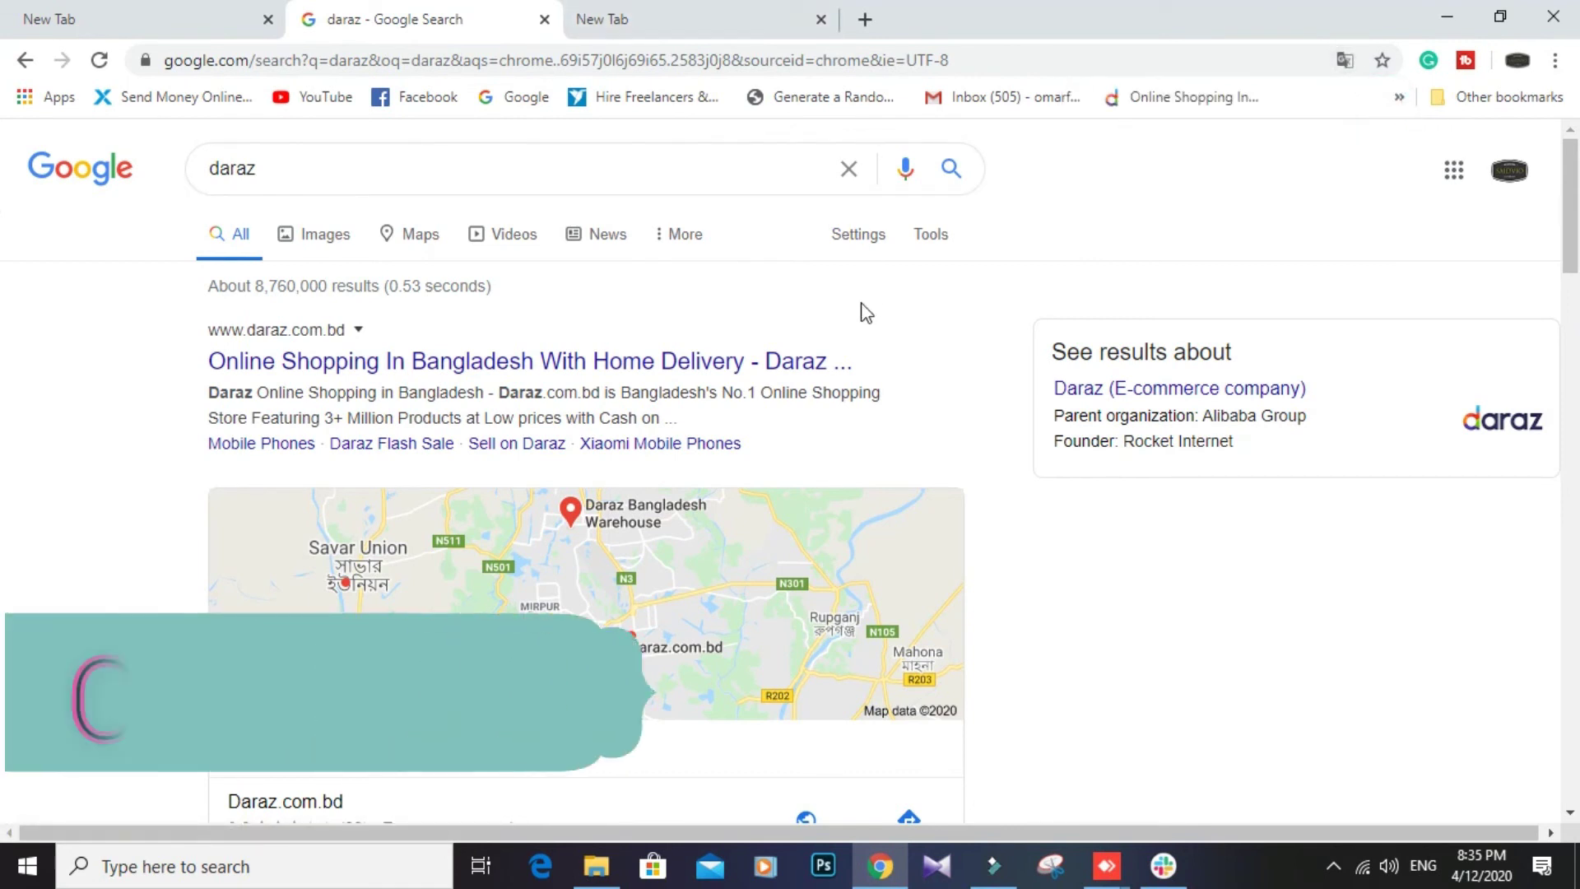
{"action": "key", "text": "ctrl+shift+t"}
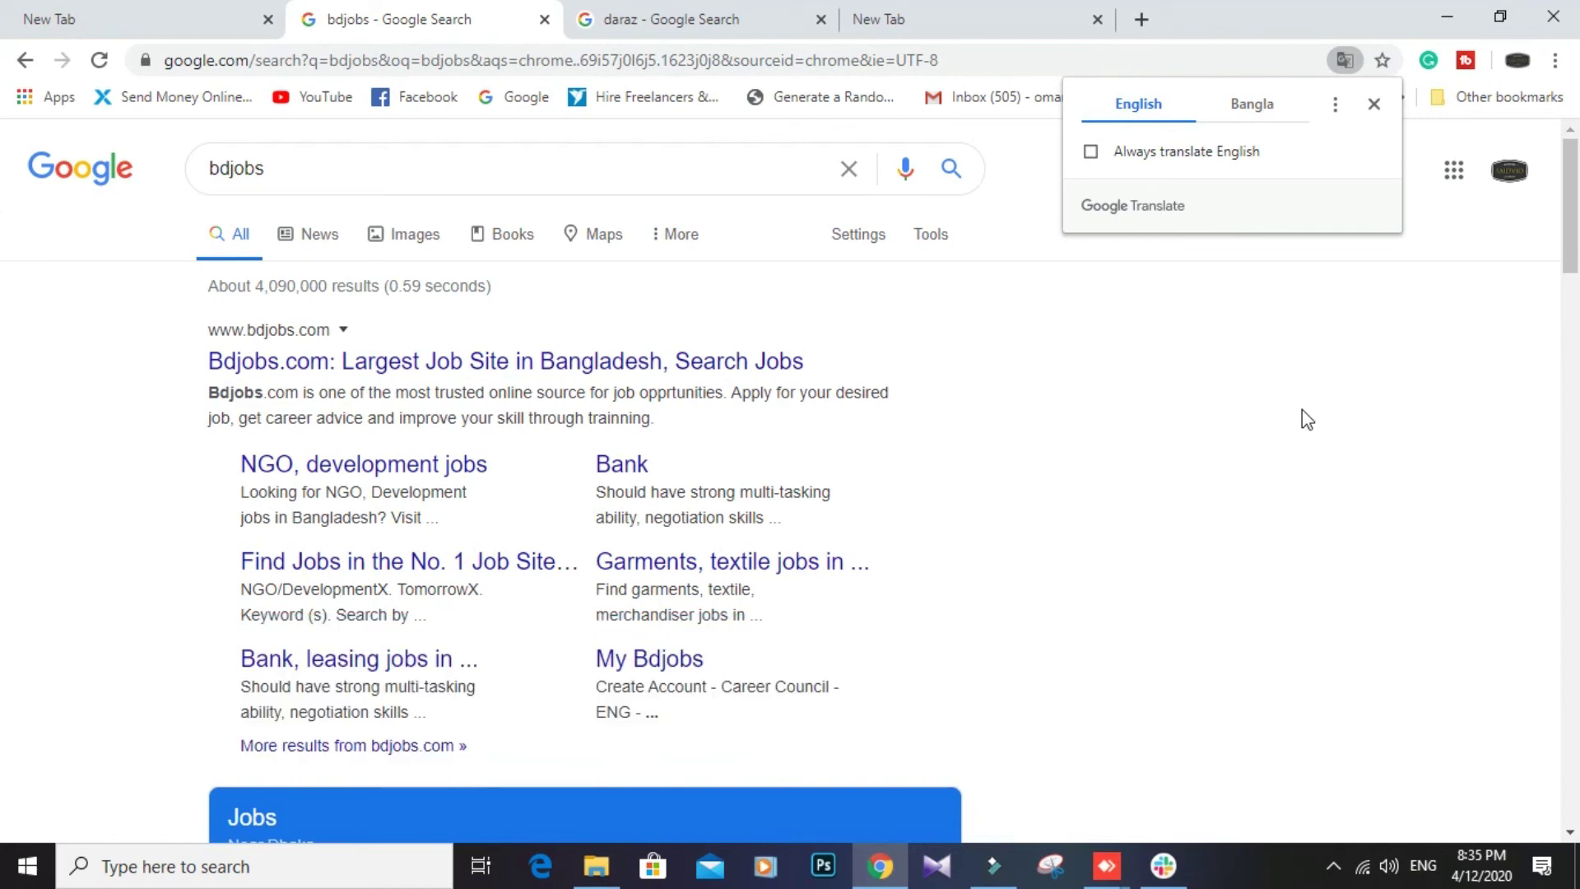
{"action": "key", "text": "ctrl+shift+t"}
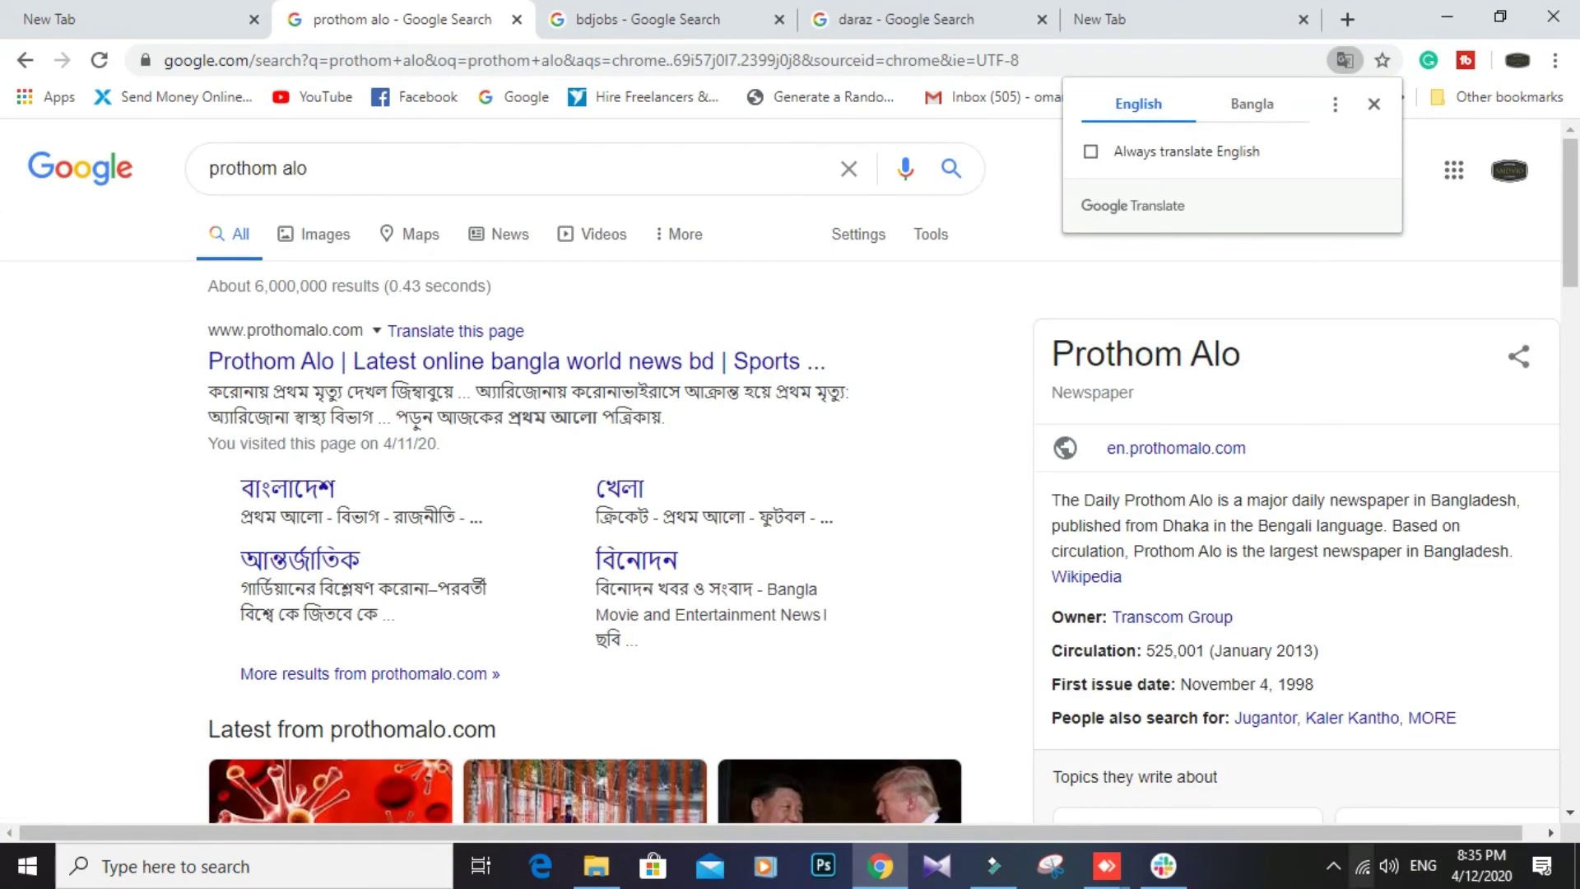
{"action": "left_click", "coordinate": [1374, 104]}
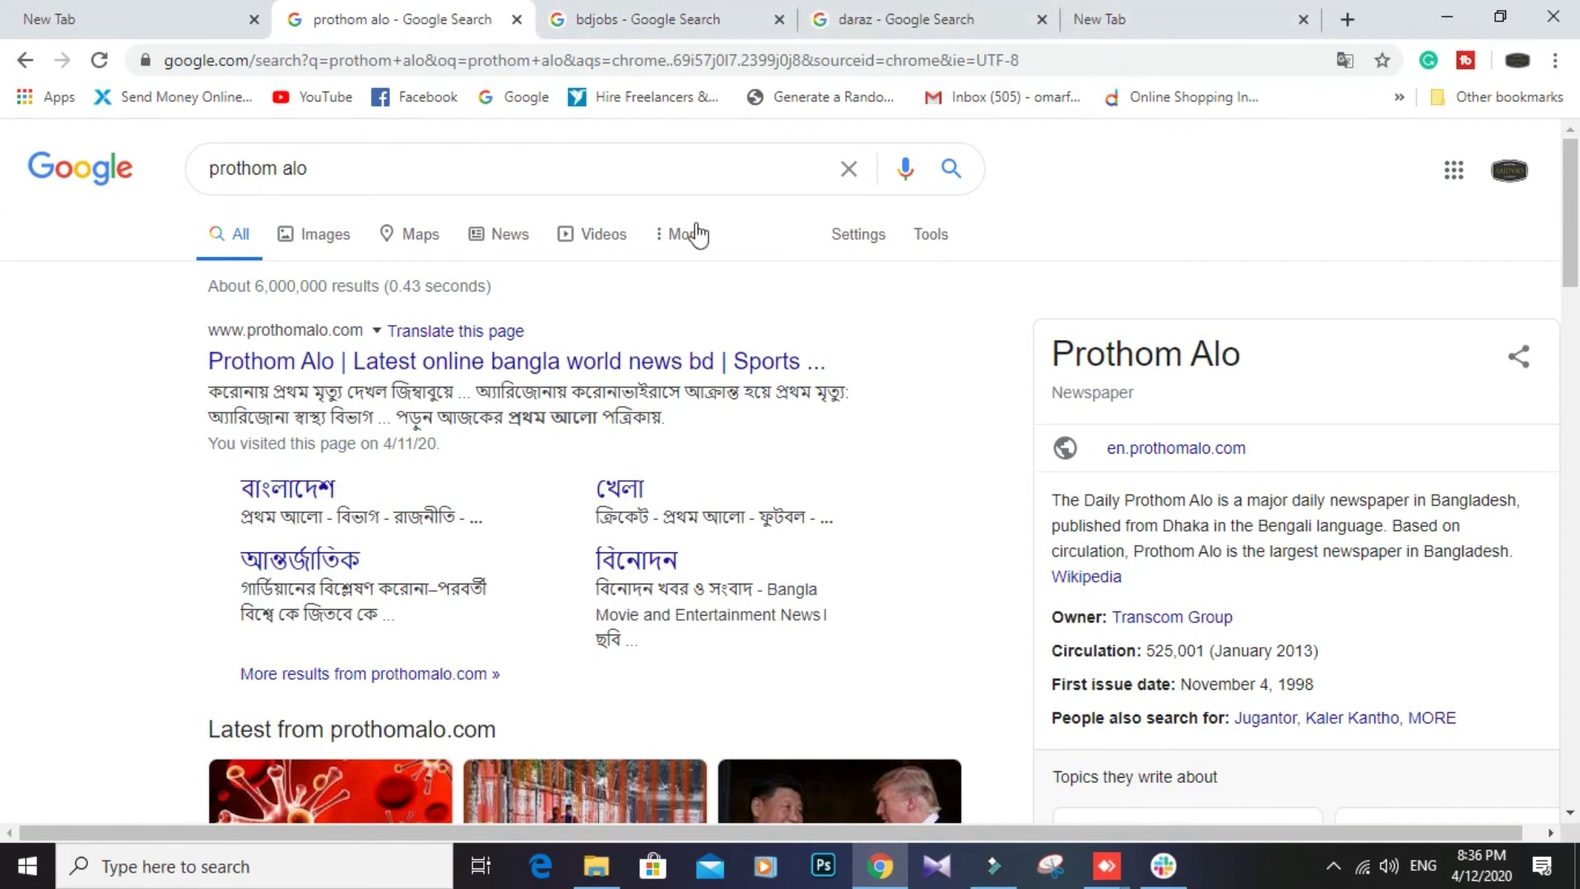
- Look through the open tabs by selecting them individually in both directions, ending on the first blank tab
{"action": "left_click", "coordinate": [84, 31]}
{"action": "left_click", "coordinate": [378, 31]}
{"action": "left_click", "coordinate": [574, 11]}
{"action": "left_click", "coordinate": [856, 21]}
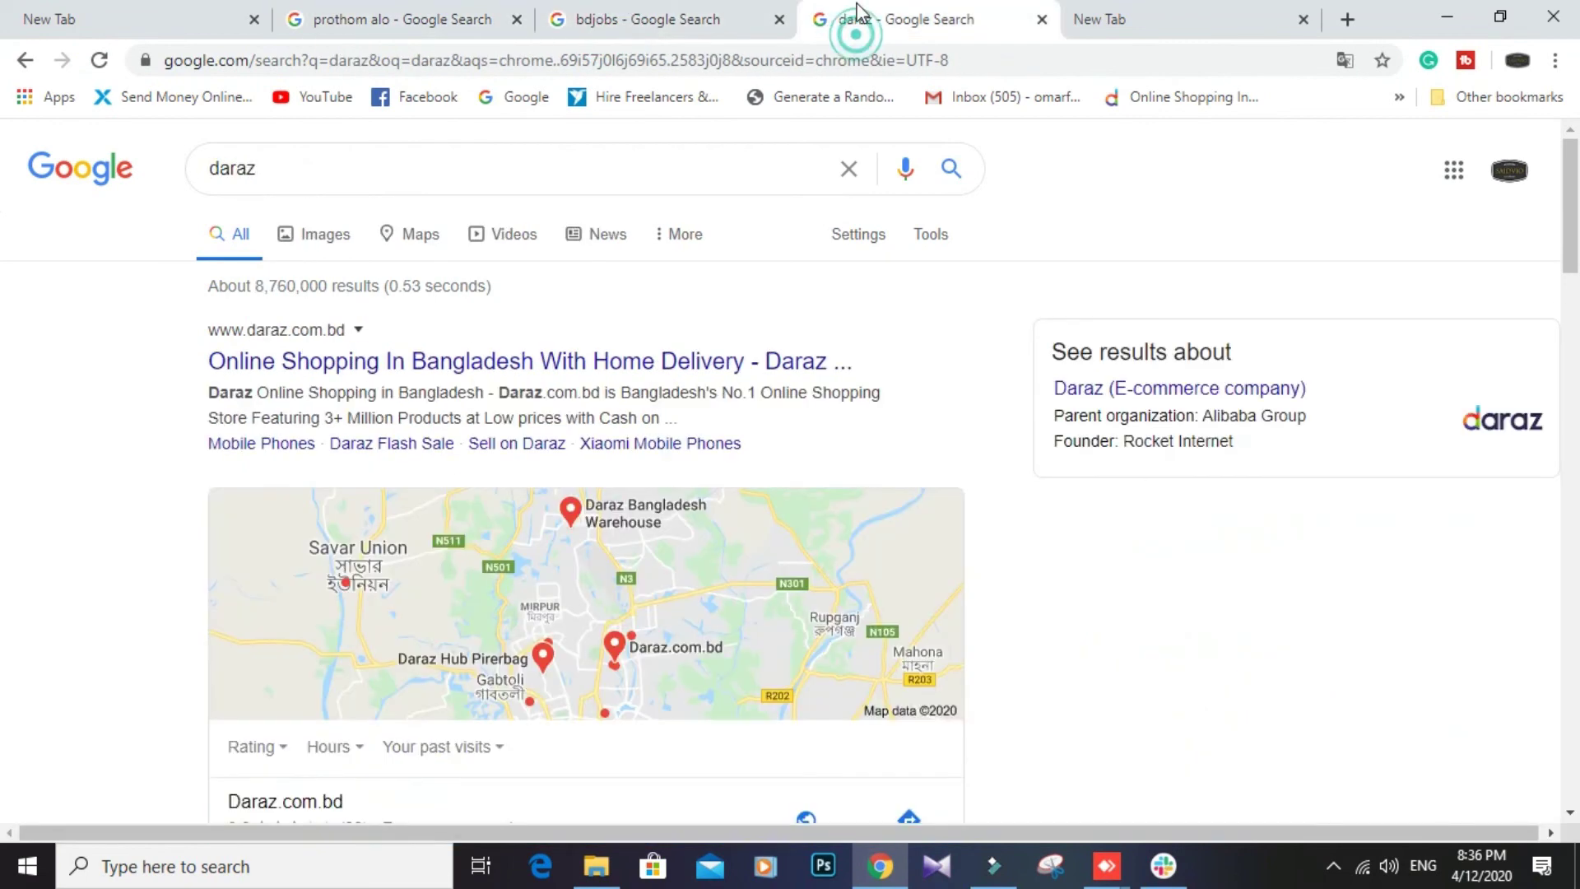
{"action": "left_click", "coordinate": [683, 11]}
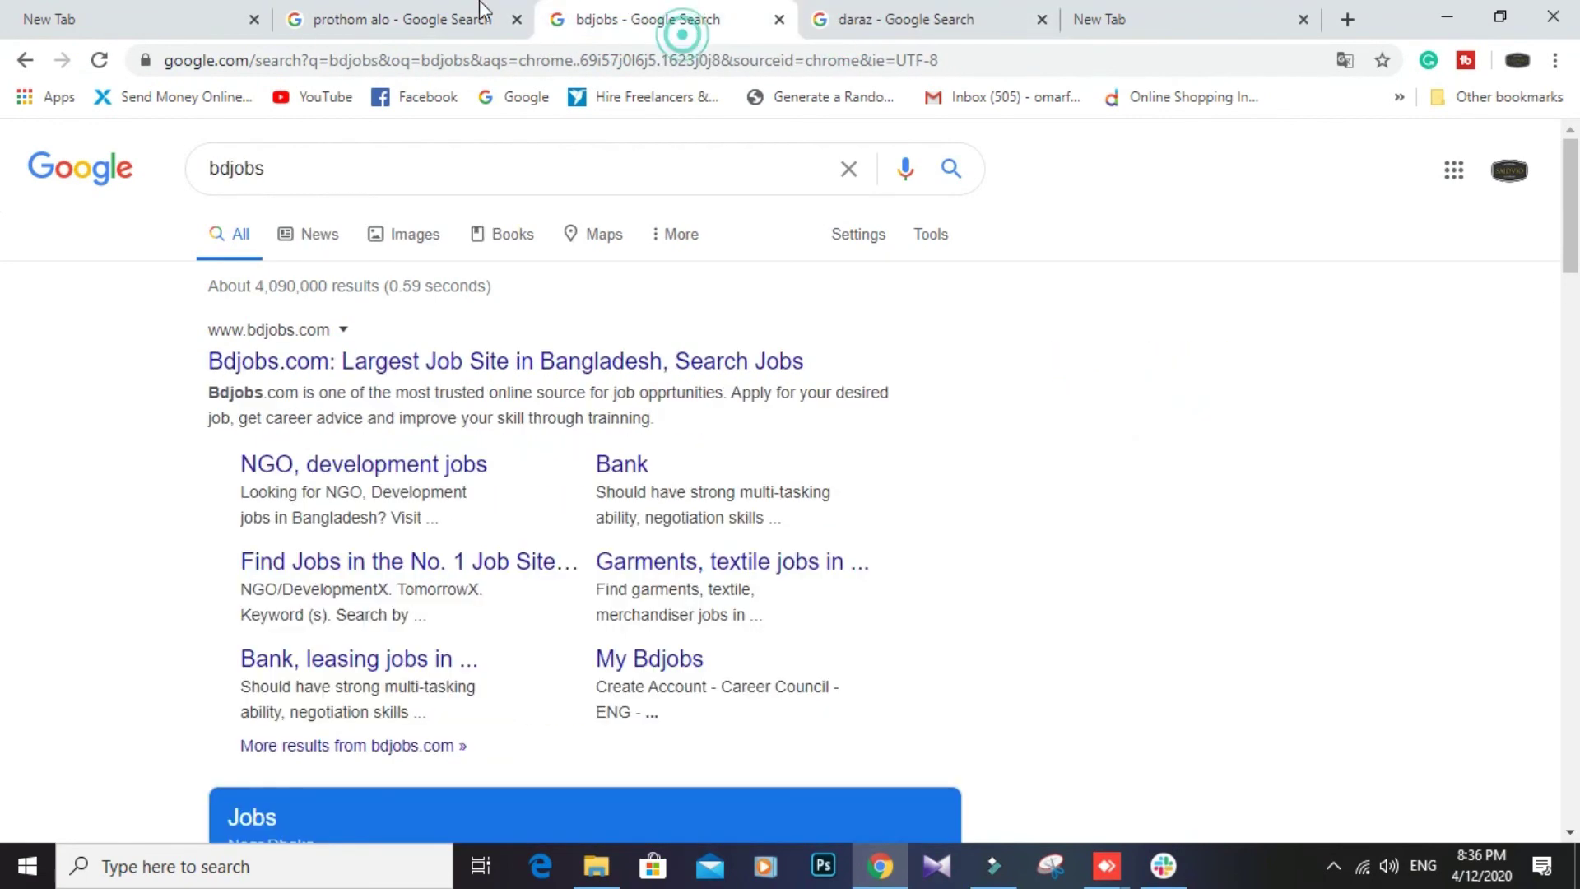
{"action": "left_click", "coordinate": [199, 18]}
{"action": "left_click", "coordinate": [415, 12]}
{"action": "left_click", "coordinate": [695, 17]}
{"action": "left_click", "coordinate": [957, 33]}
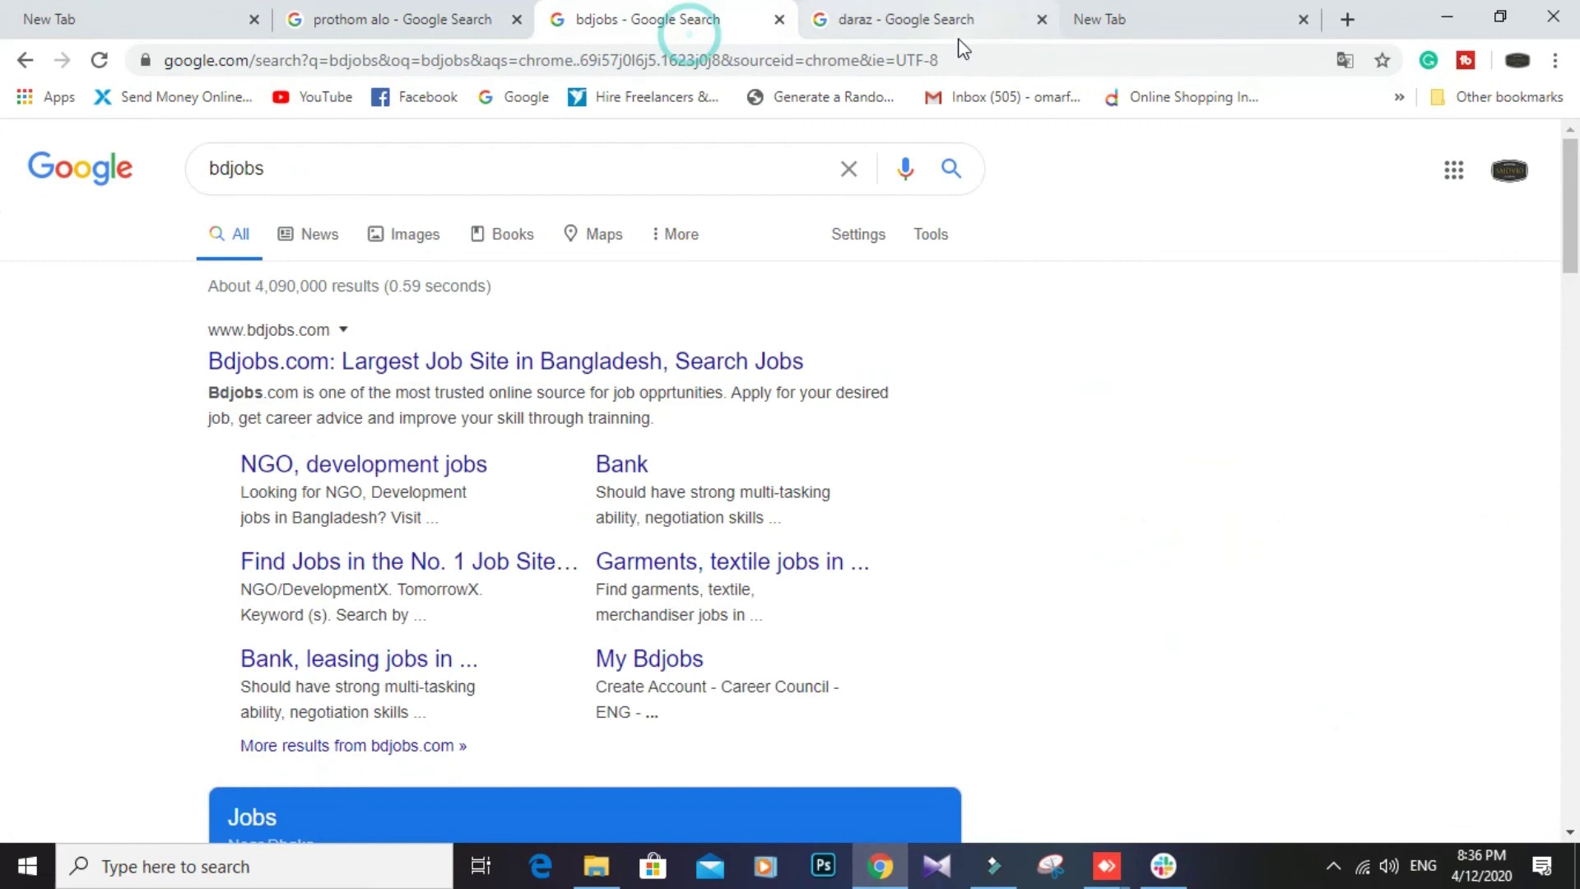
{"action": "left_click", "coordinate": [37, 18]}
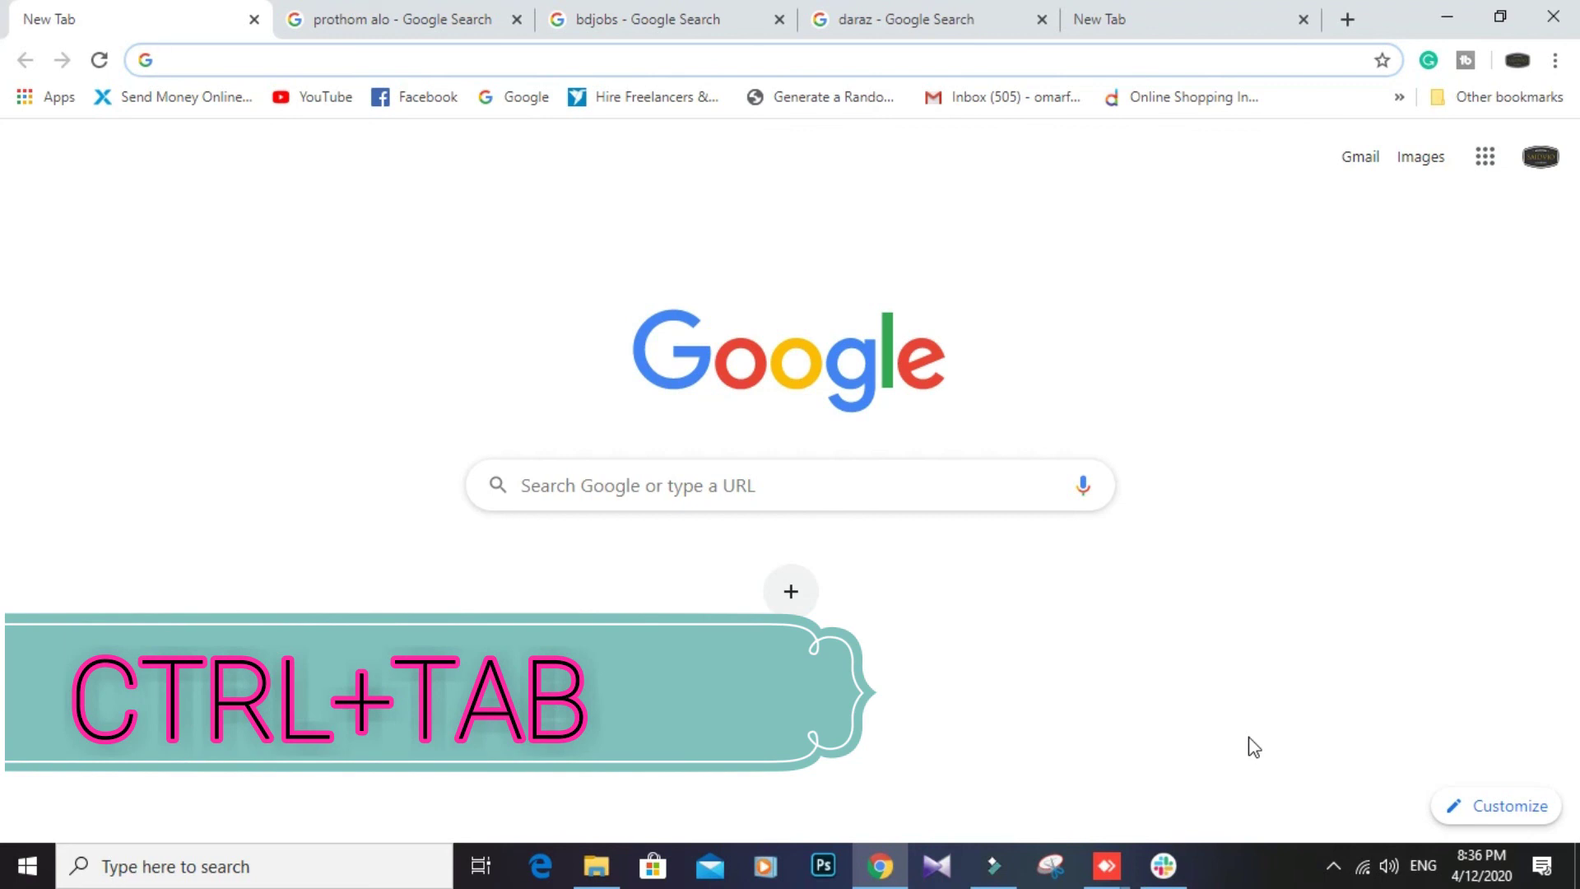
- Cycle forward one tab at a time from the first blank tab through the three searches to the last blank tab
{"action": "key", "text": "ctrl+Tab"}
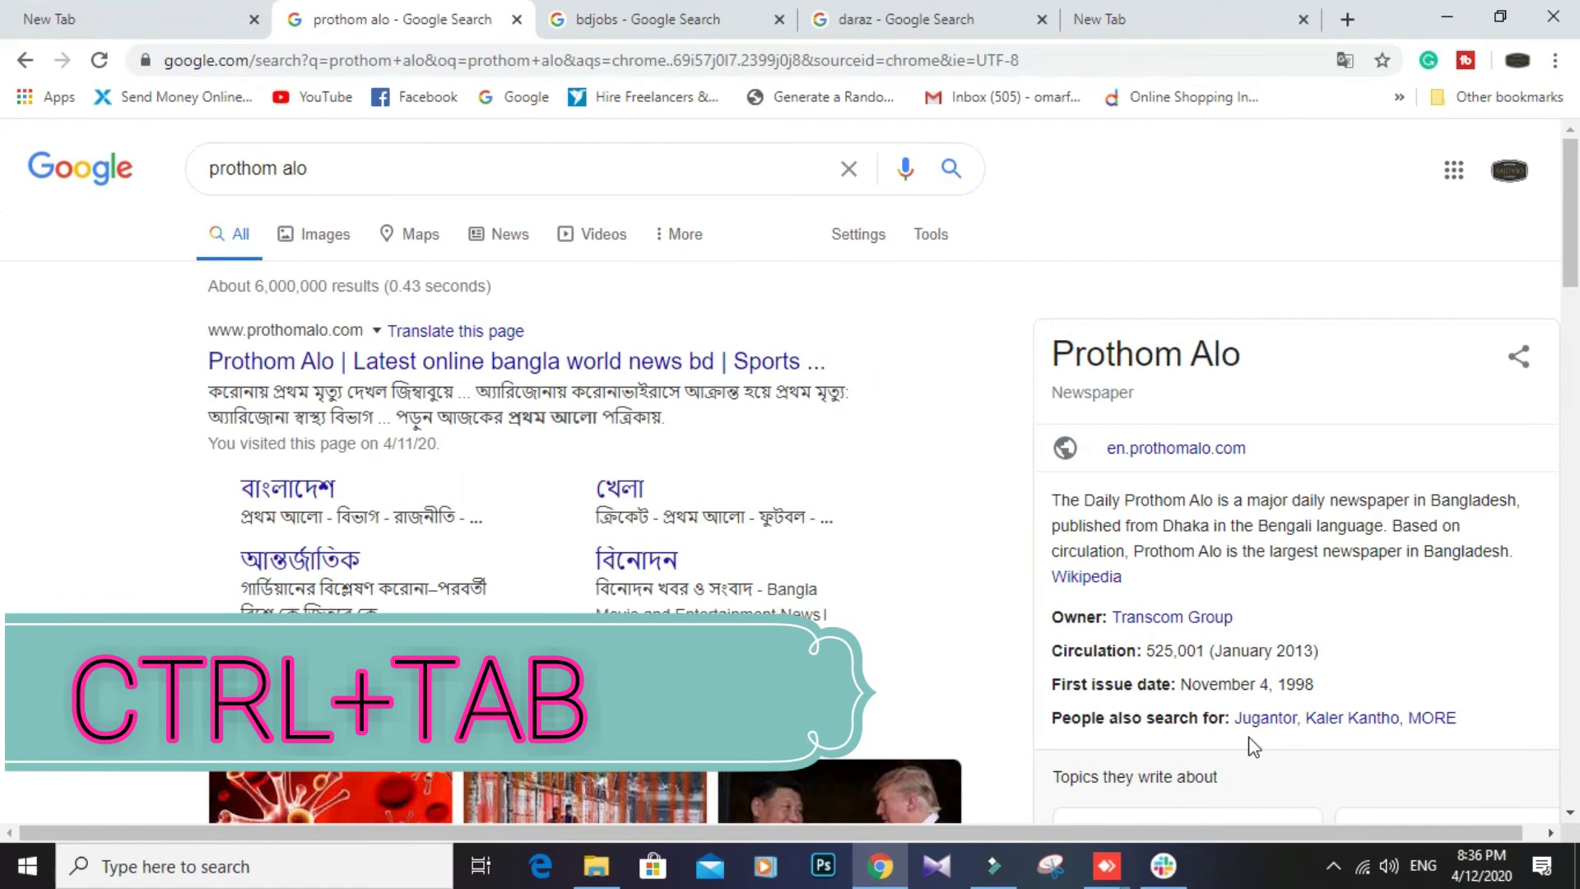
{"action": "key", "text": "ctrl+Tab"}
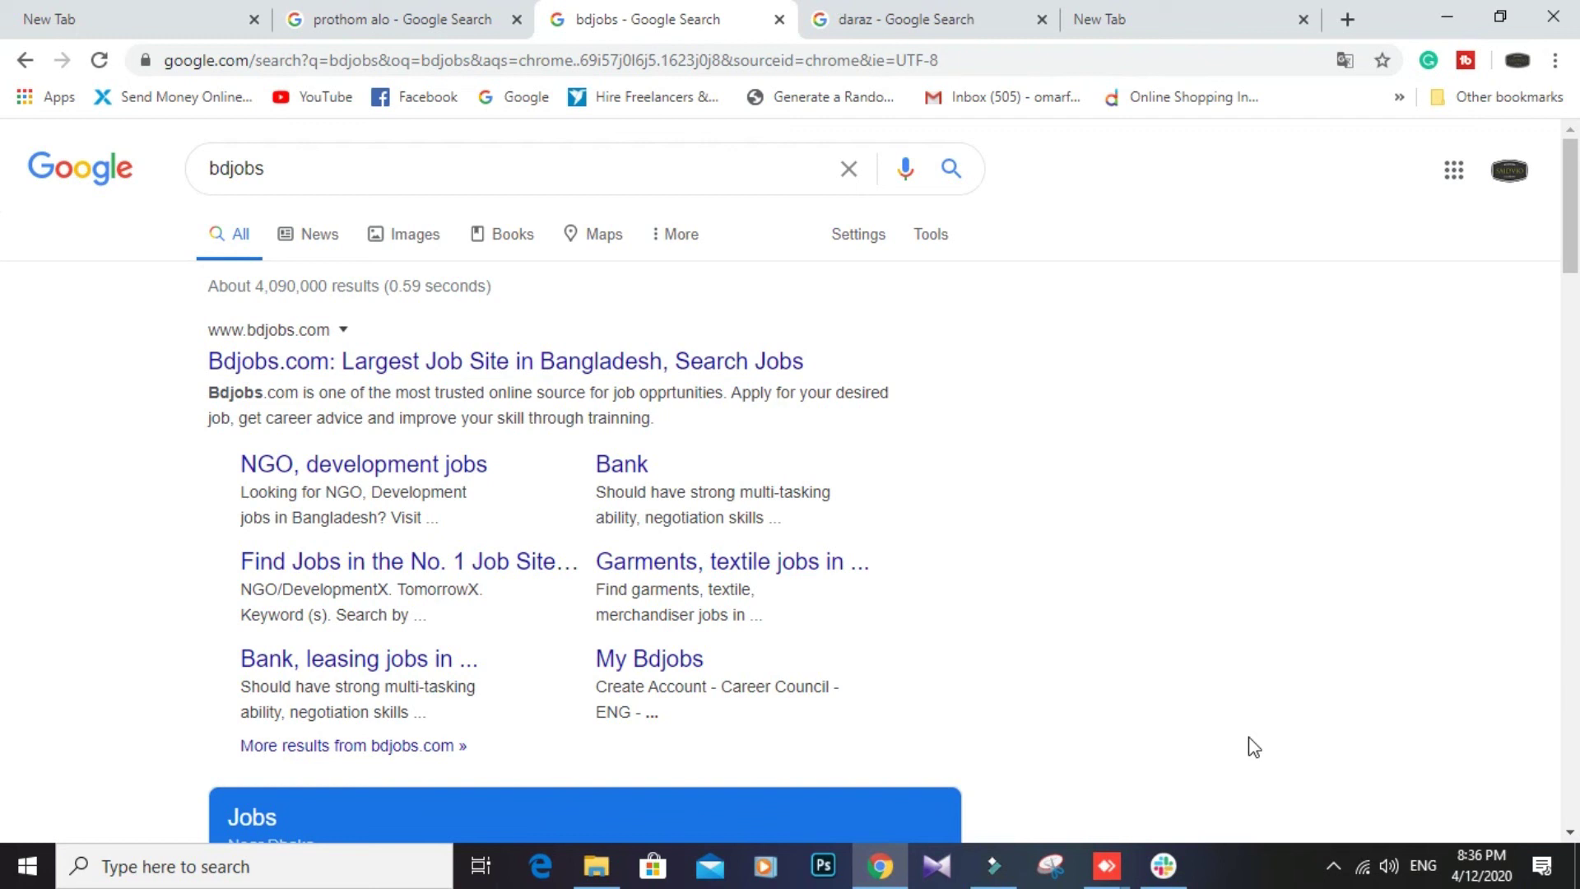
{"action": "key", "text": "ctrl+Tab"}
{"action": "key", "text": "ctrl+Tab"}
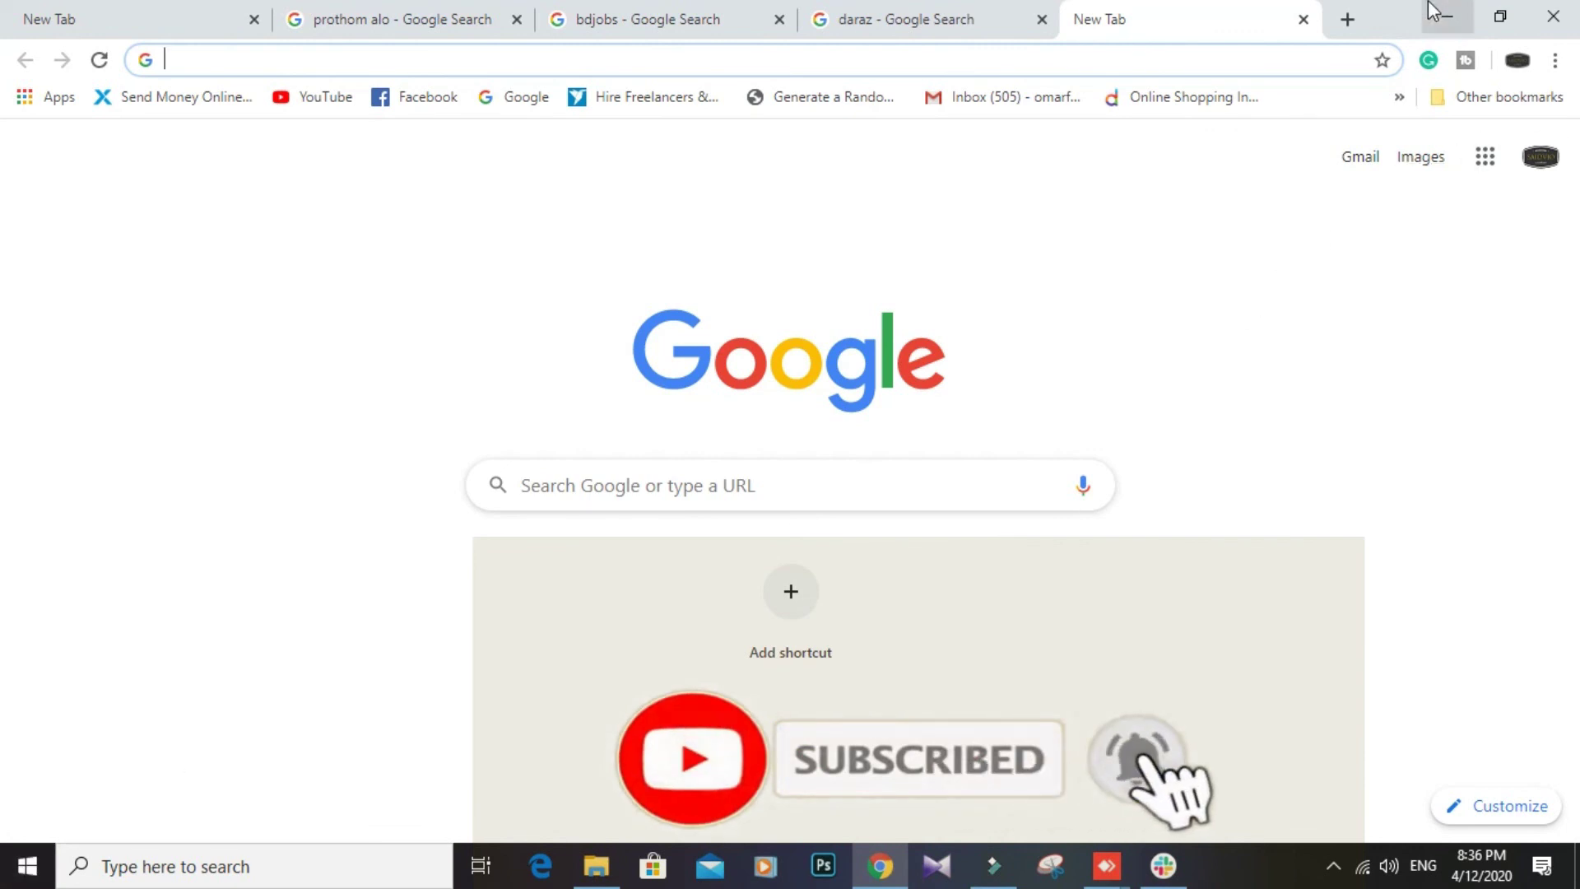
- Minimize the browser window and refresh the Windows desktop
{"action": "left_click", "coordinate": [1451, 17]}
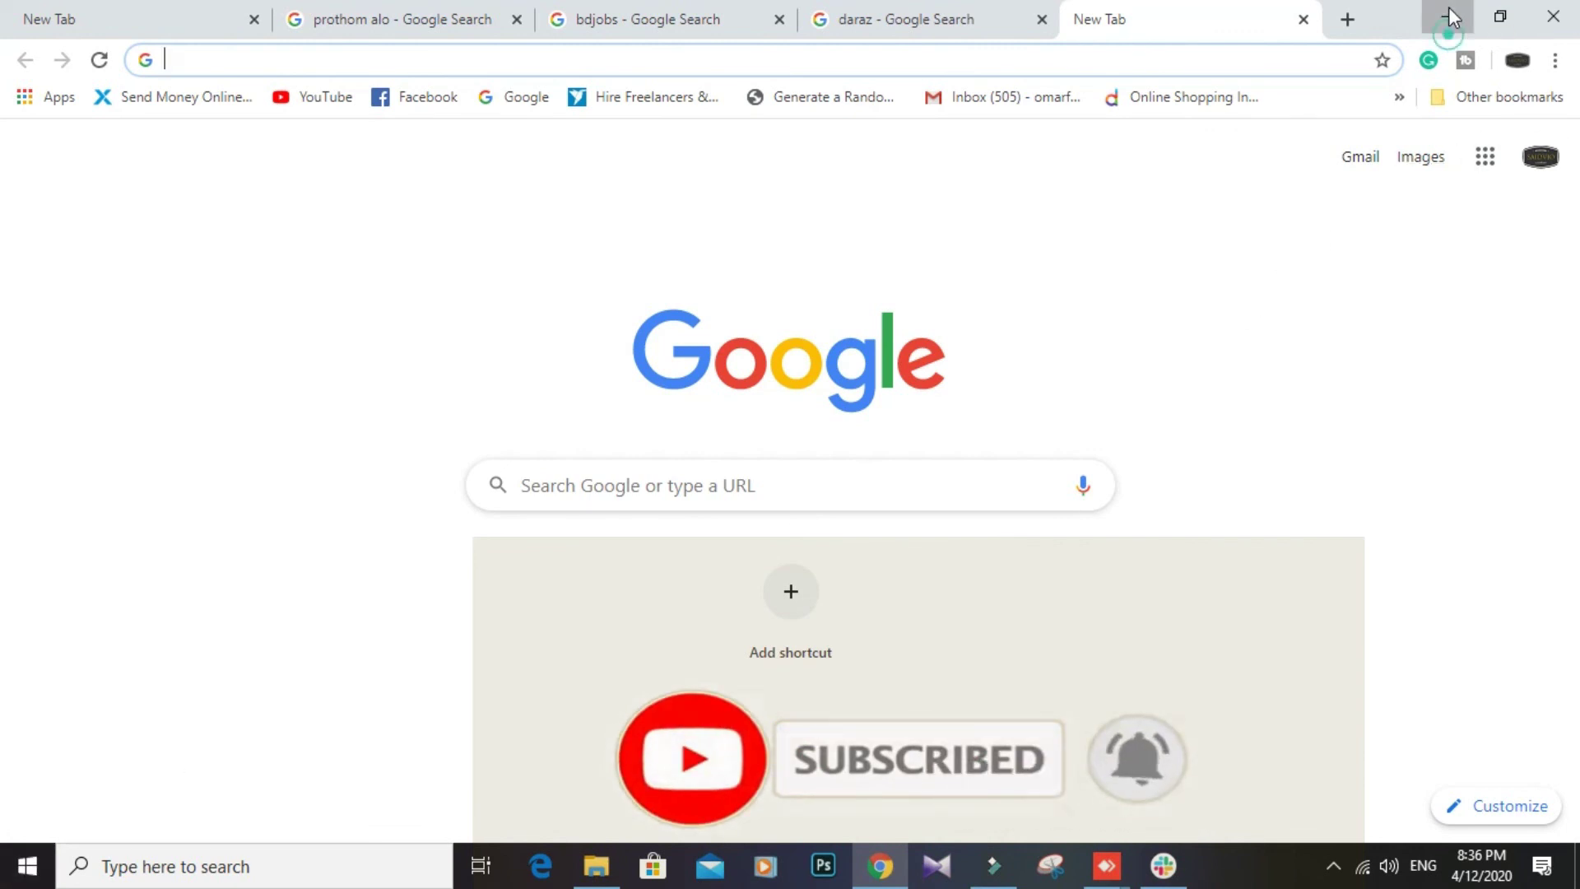
{"action": "right_click", "coordinate": [897, 309]}
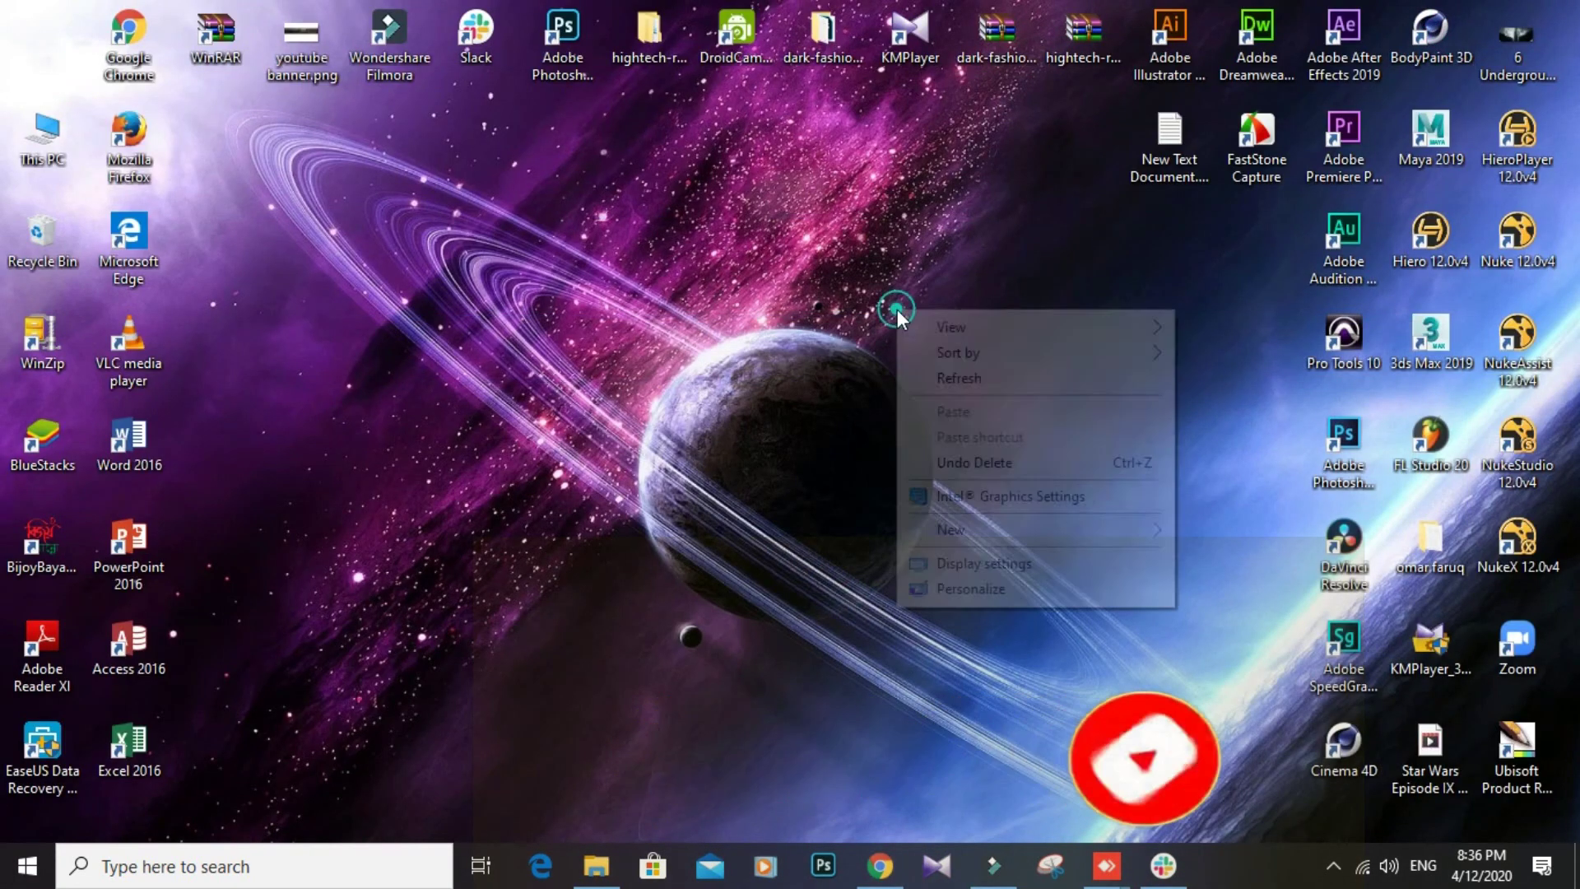
{"action": "left_click", "coordinate": [954, 384]}
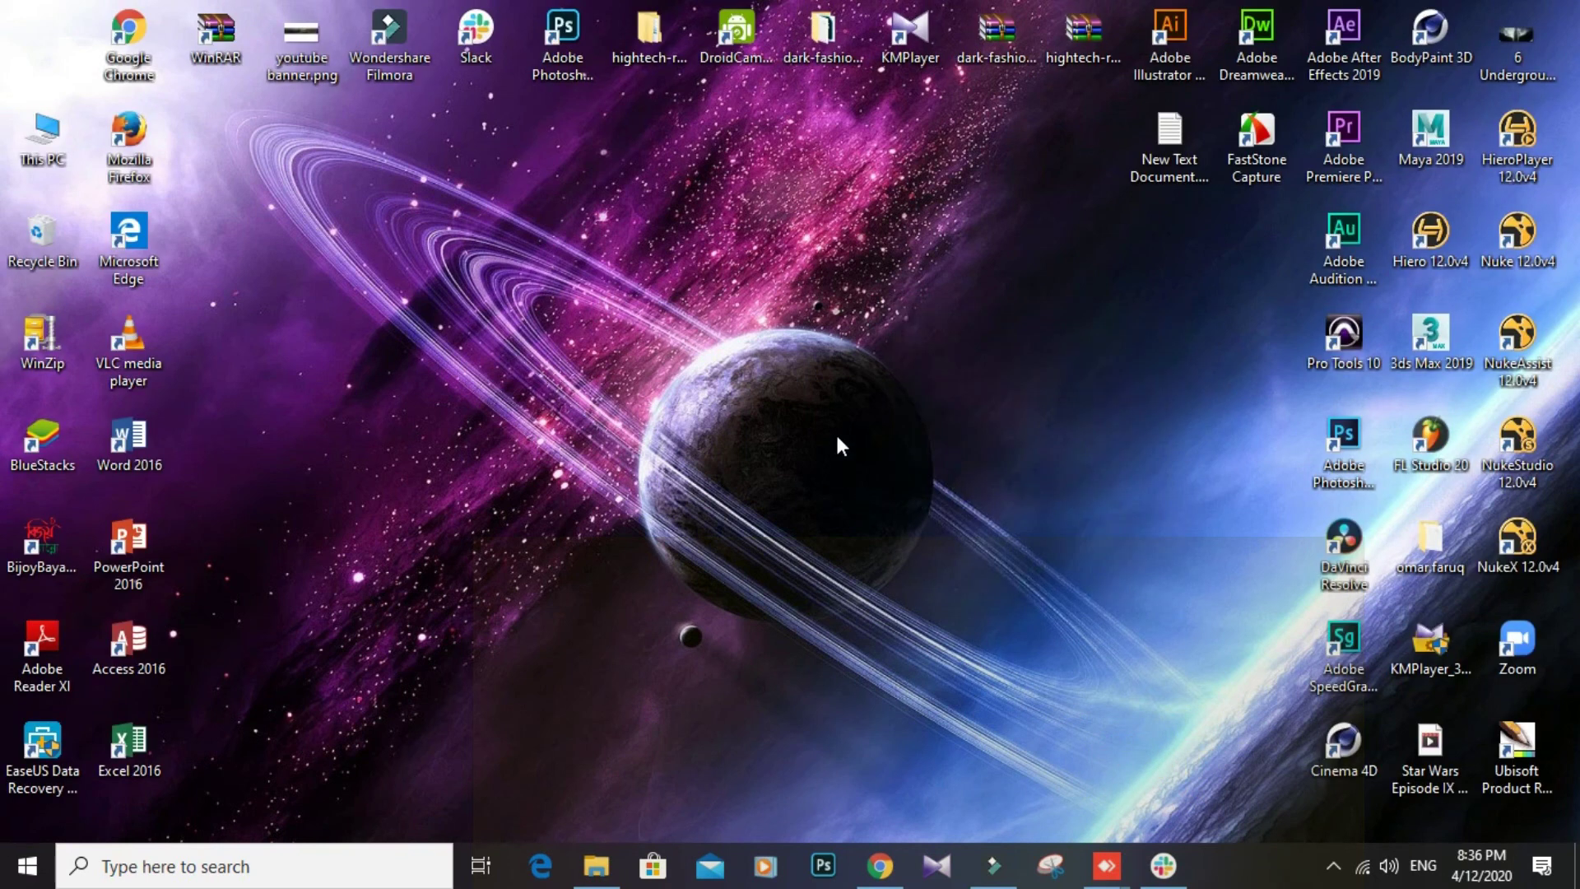